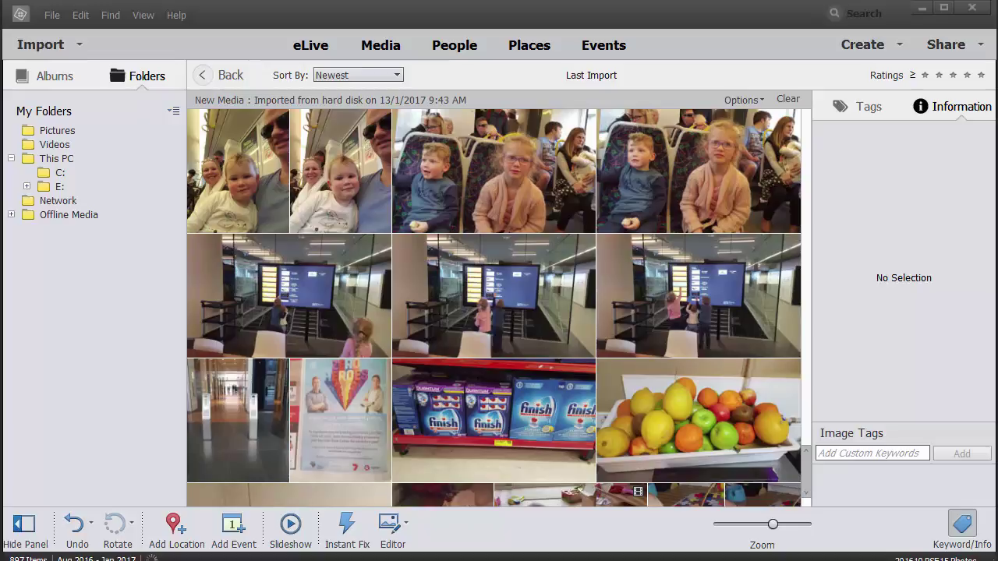
Select the second Last Import thumbnail, 20160806_120100.jpg, to see its location E:\Public\Pictures\2016 08.
left_click(319, 179)
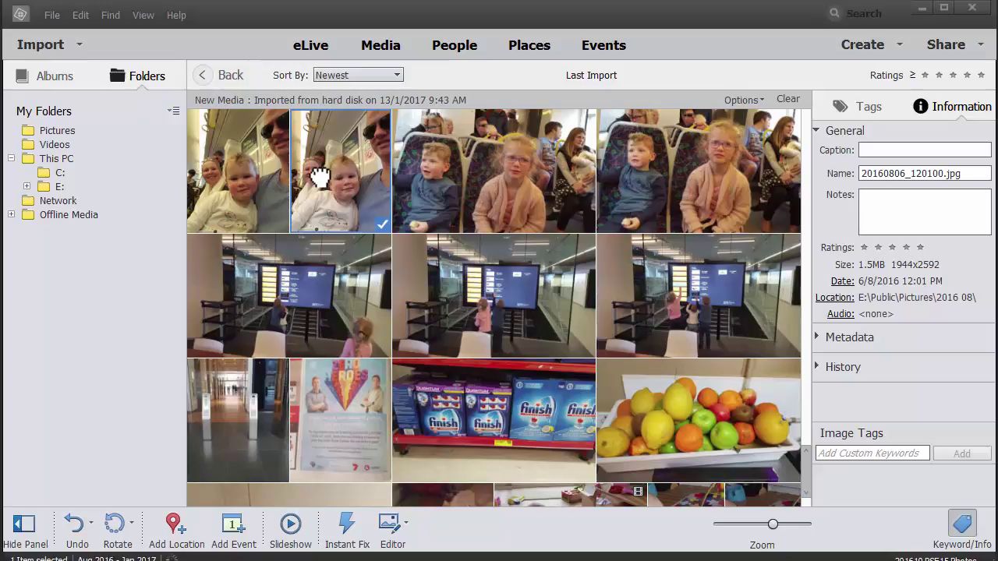
Check a second-row photo, then rename folder 2016 11 14 to 2016 11, merging it.
left_click(475, 314)
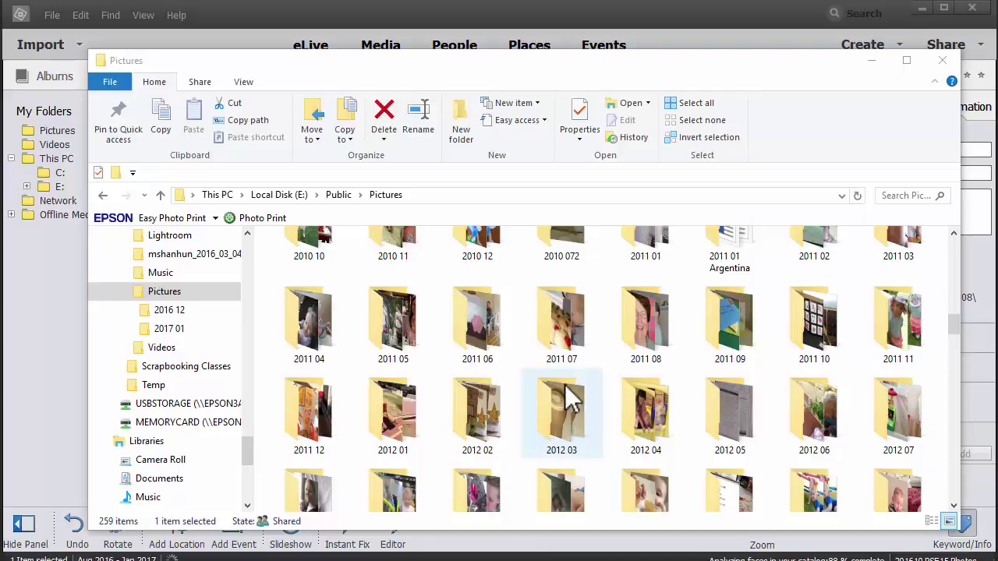
left_click(671, 436)
key("Down")
key("Down")
key("Down")
key("Down")
key("Down")
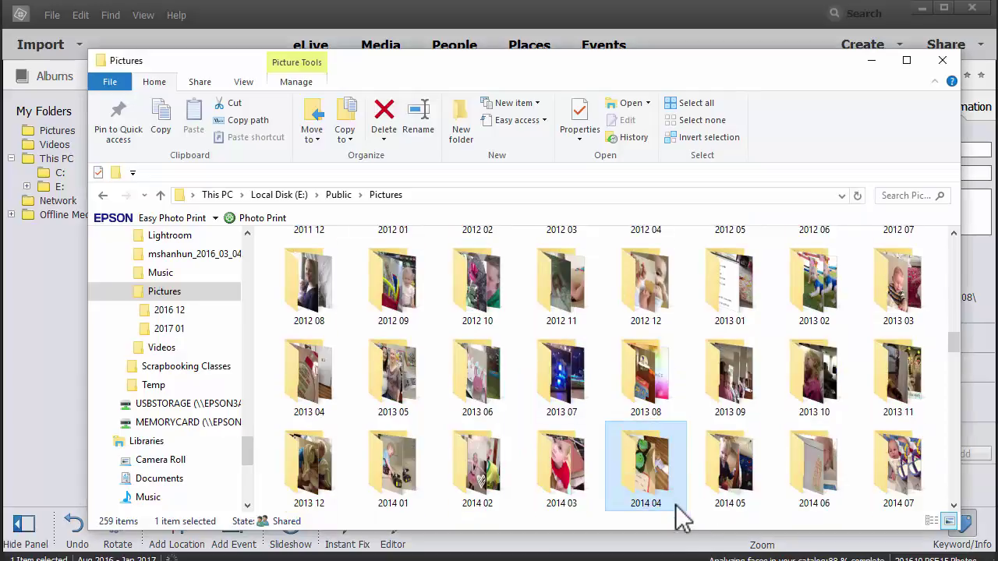
key("Down")
key("Down")
key("Down")
key("Down")
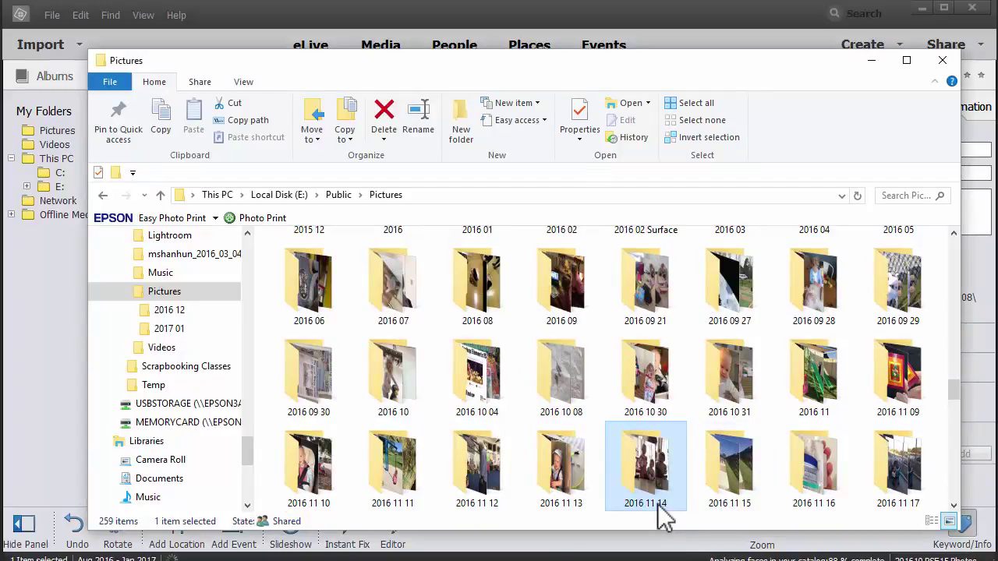
left_click(661, 504)
left_click(661, 505)
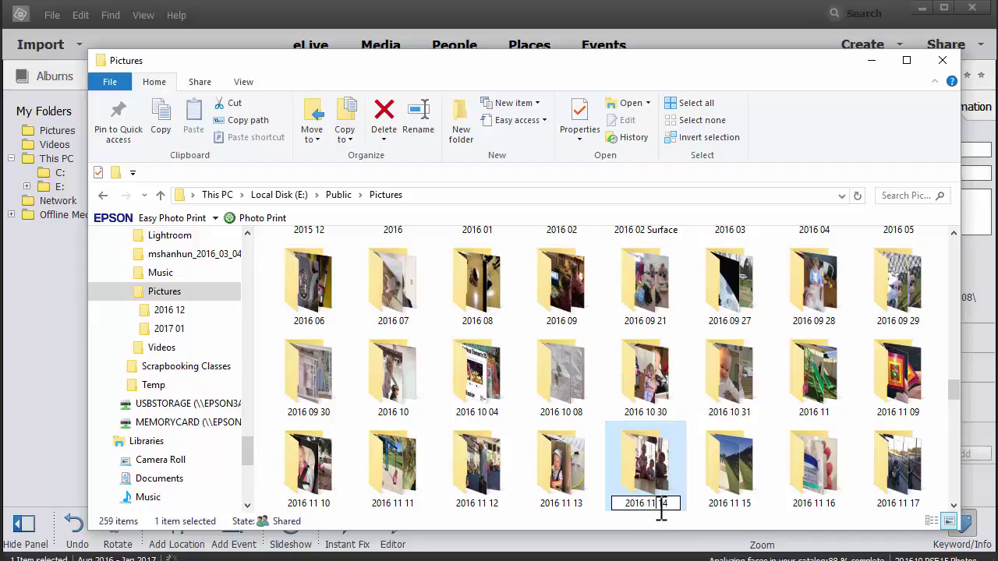
key("BackSpace")
key("BackSpace")
key("BackSpace")
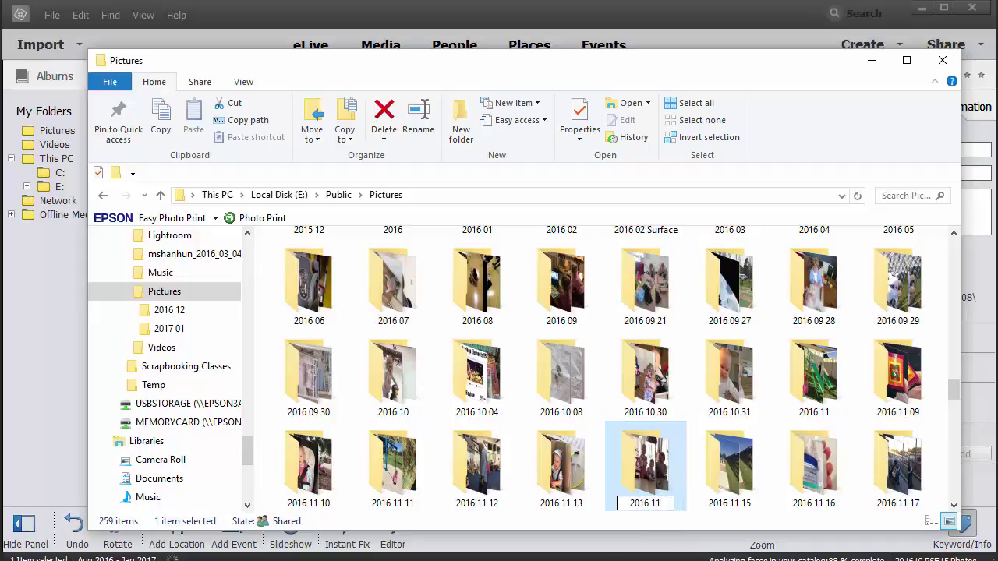
key("Return")
key("Return")
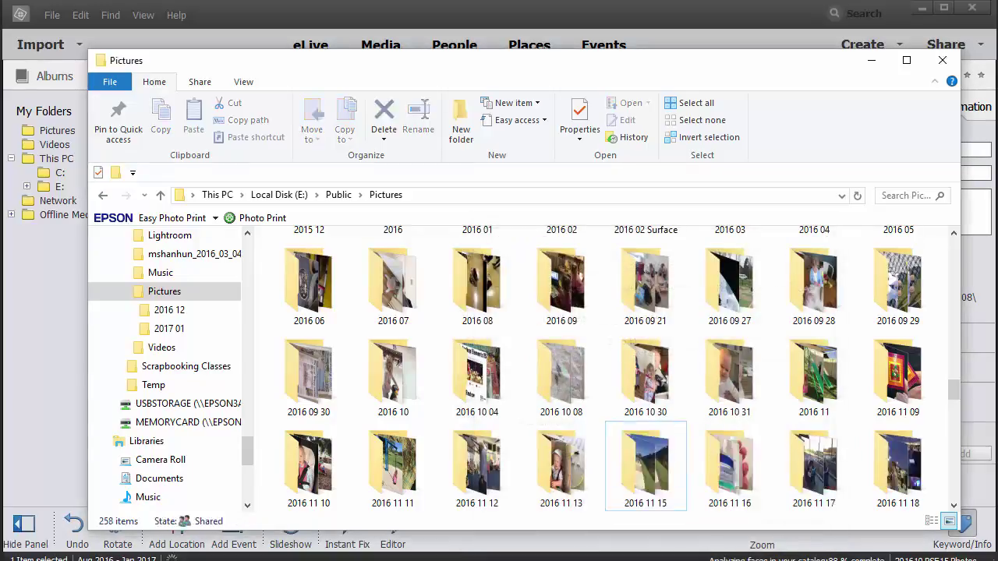
Set up a Find by Details (Metadata) search for Capture Date Is 14/11/2016.
left_click(39, 415)
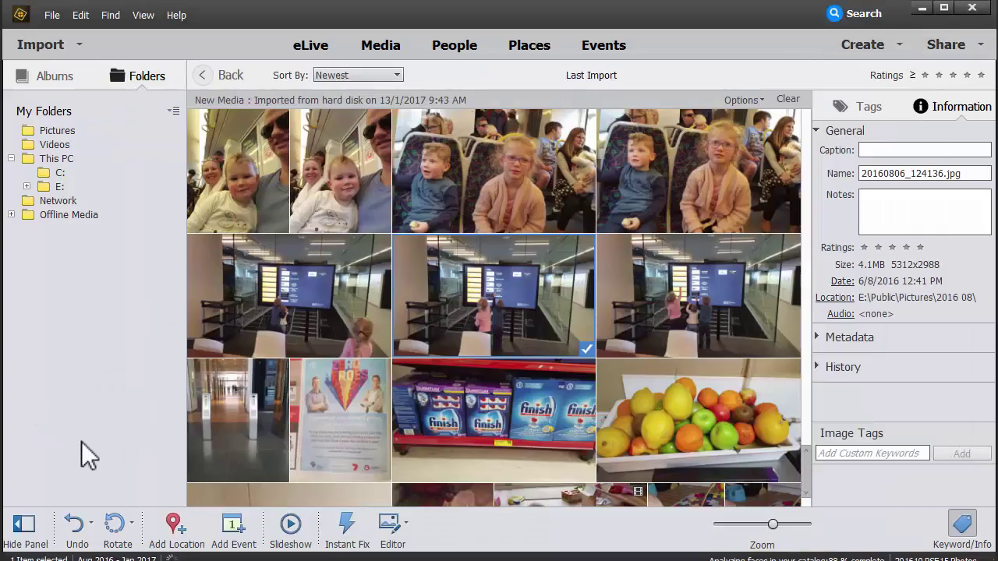
left_click(108, 16)
left_click(136, 35)
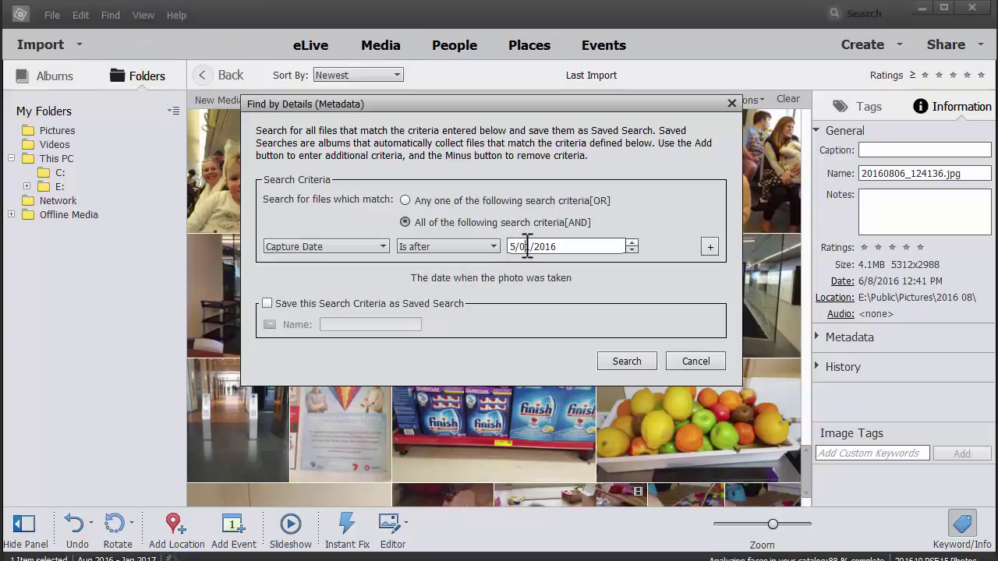
left_click(519, 247)
type("1")
type("14")
left_click(431, 245)
left_click(425, 258)
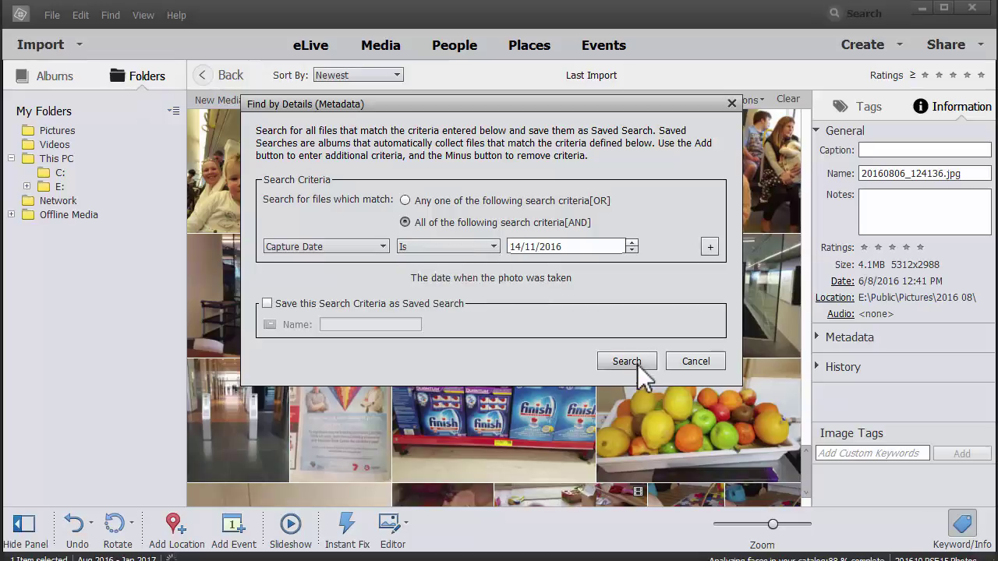
Run the 14/11/2016 search and step through the photos to the Sandshrew screenshot, 8 of 8.
left_click(639, 361)
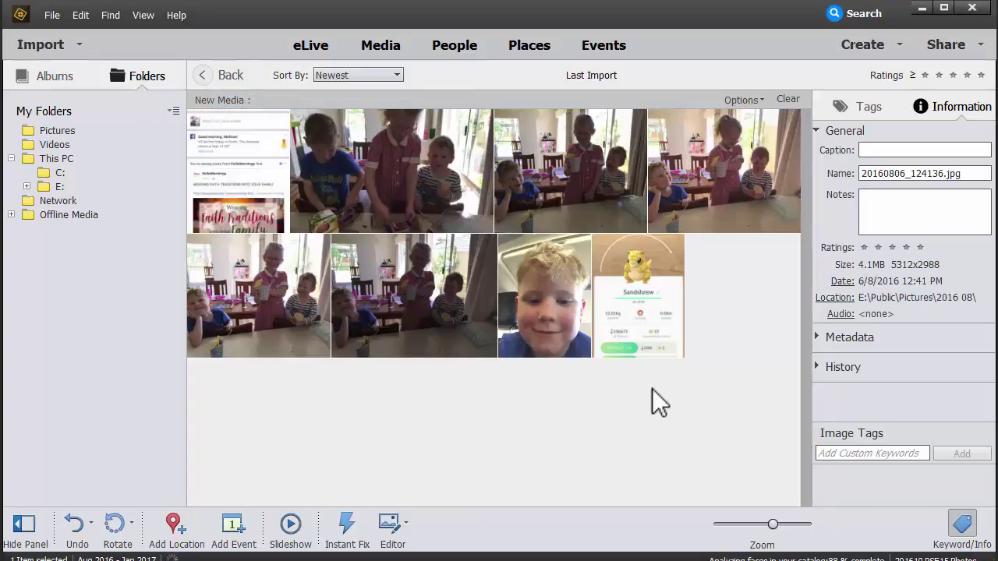
double_click(382, 207)
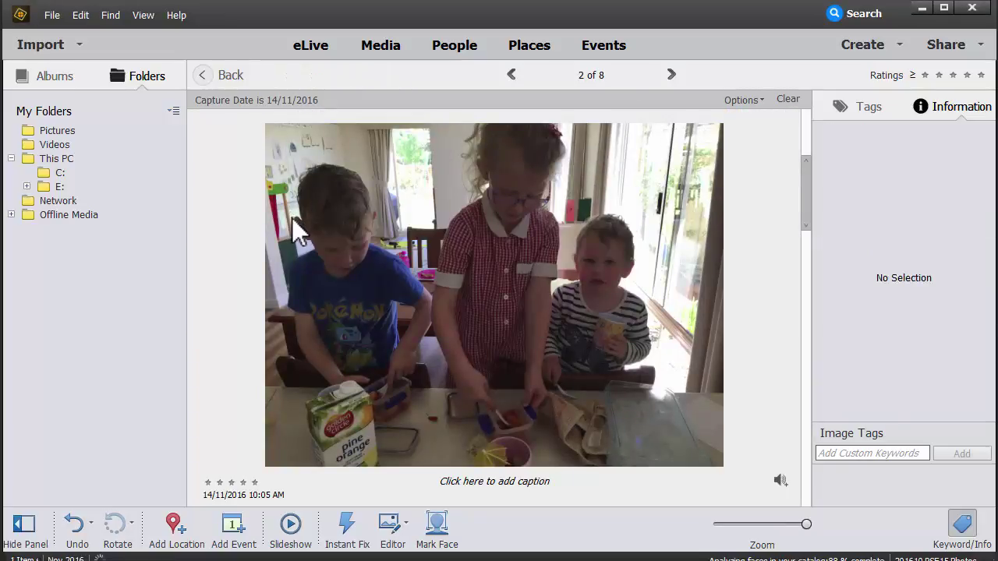
key("Right")
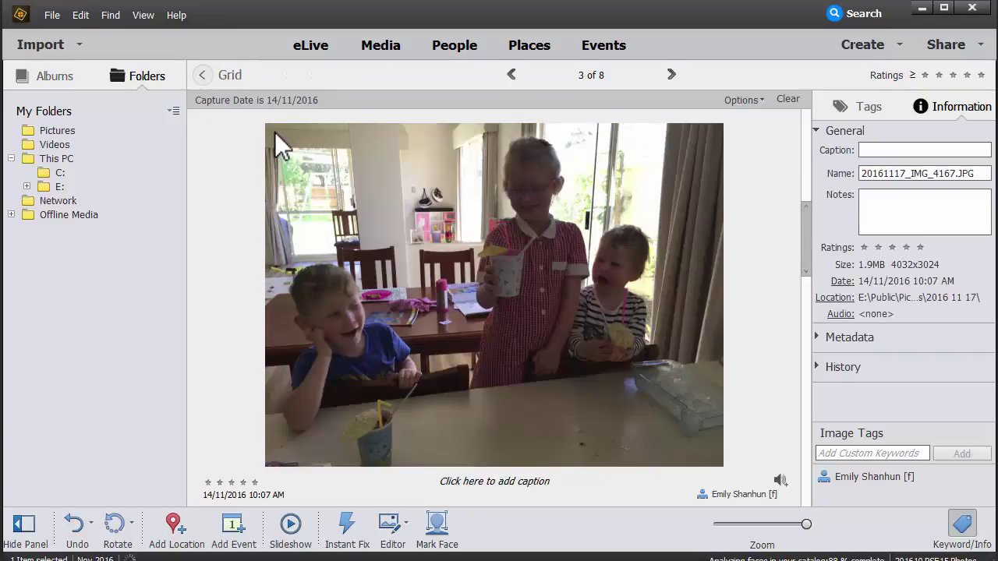
key("Right")
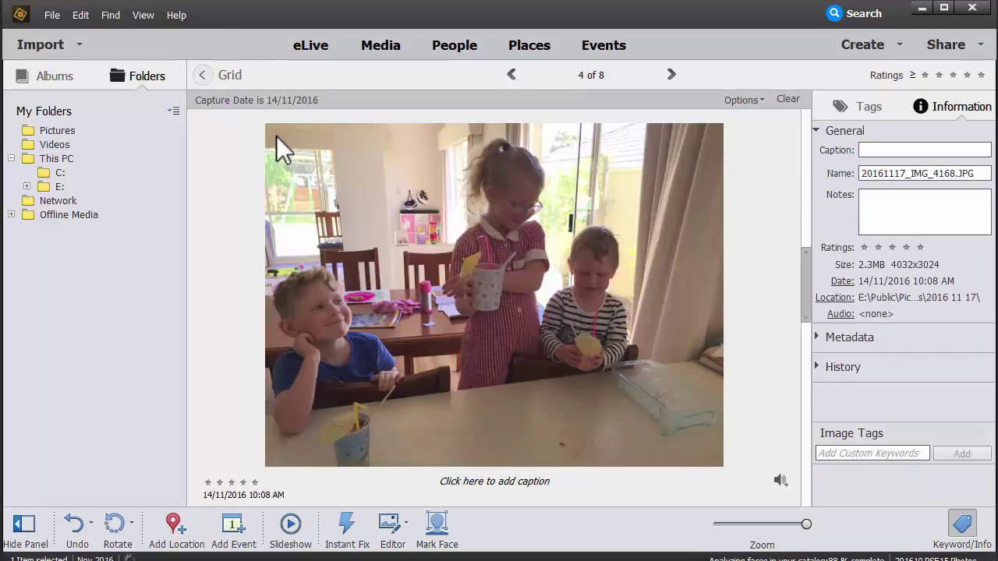
key("Right")
key("Right")
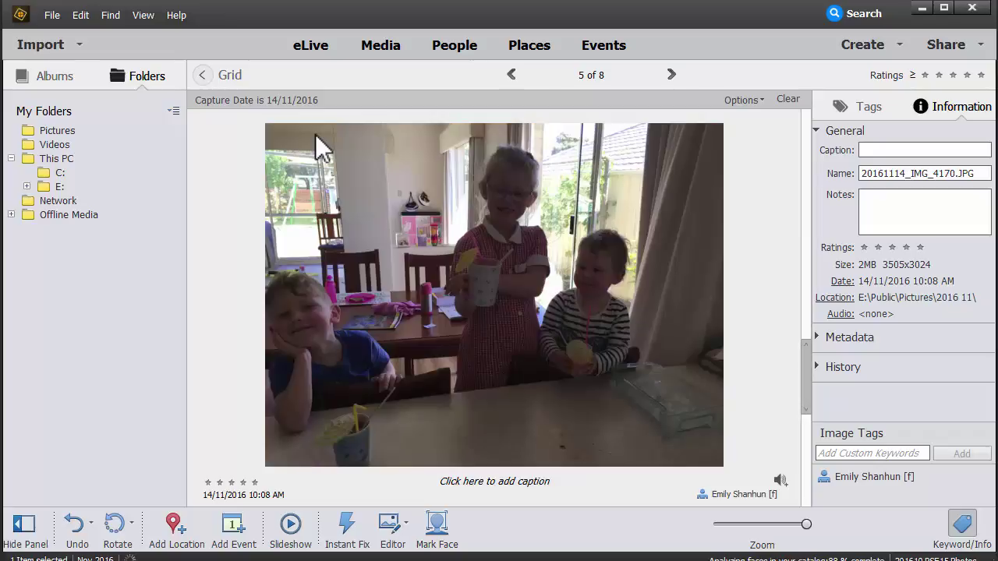
key("Right")
key("Right")
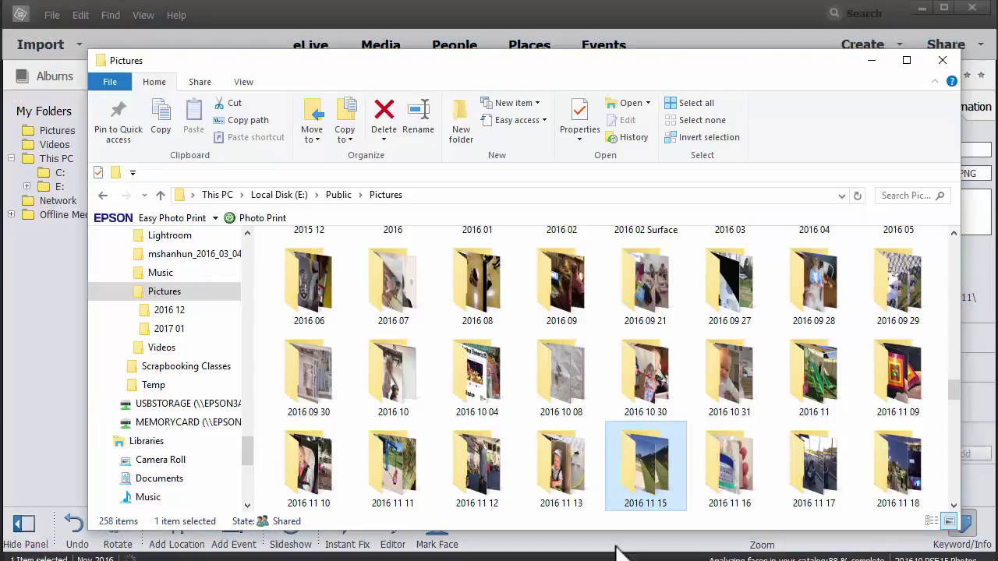
Scroll the Explorer folder list, then return to the Organizer's 14/11/2016 Find by Details search.
scroll(647, 499, "down", 1)
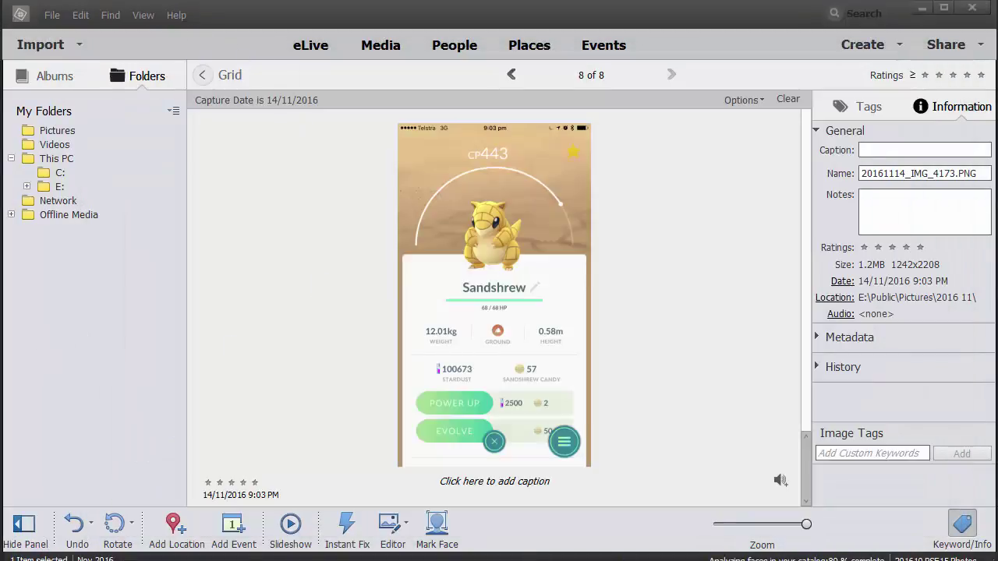
left_click(122, 14)
key("Escape")
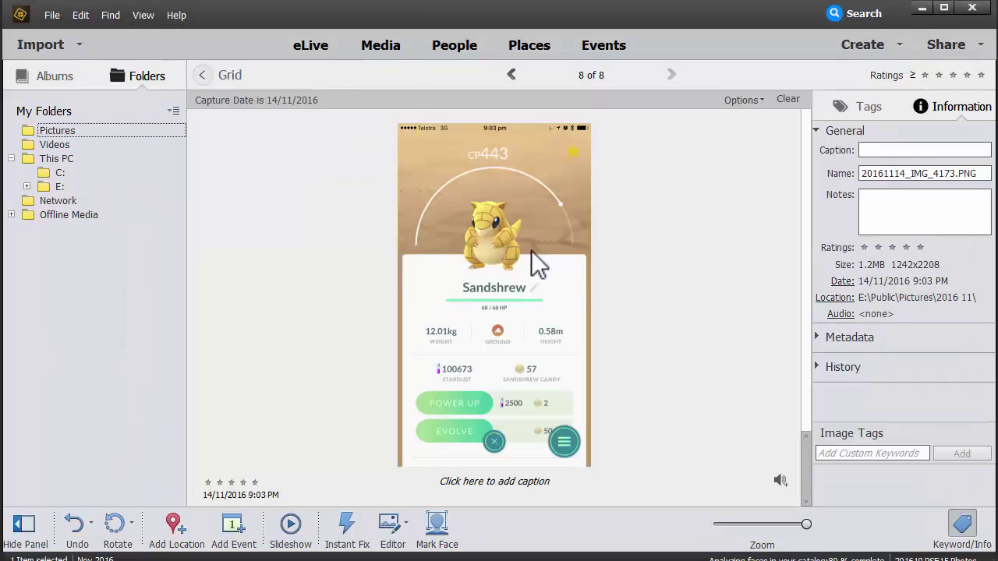
Search by details for items captured on 15/11/2016, returning 11 results.
key("ctrl+shift+f")
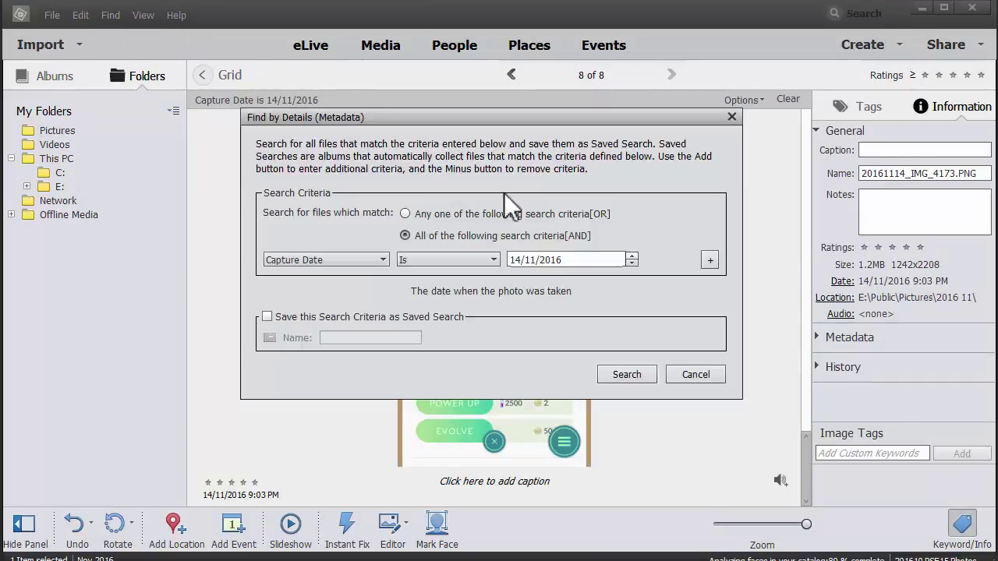
left_click(516, 260)
type("15")
left_click(628, 381)
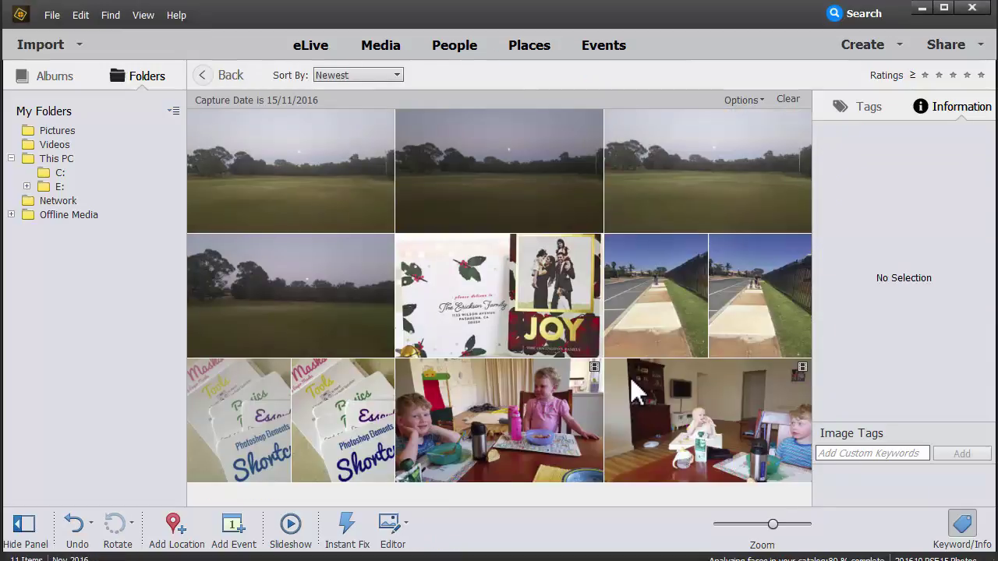
Open a 15/11/2016 result full size and step through the items to the last video.
double_click(295, 196)
key("Left")
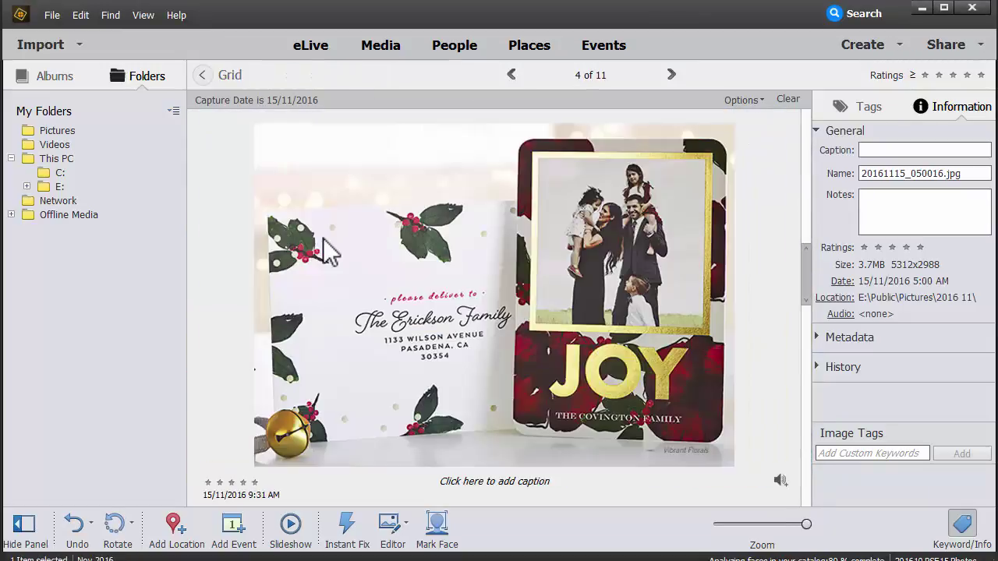
key("Right")
key("Right")
key("Right")
key("Right")
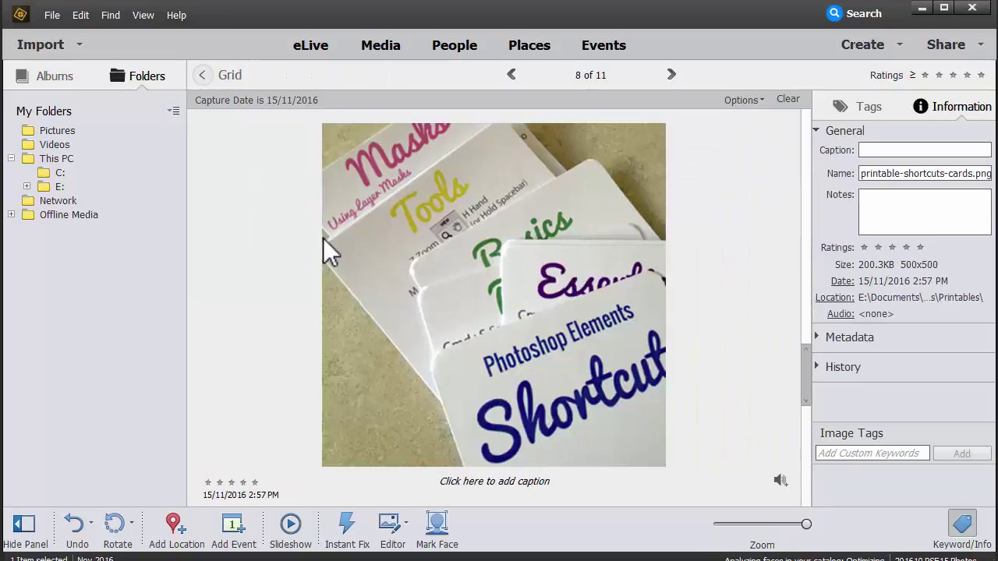
key("Right")
key("Right")
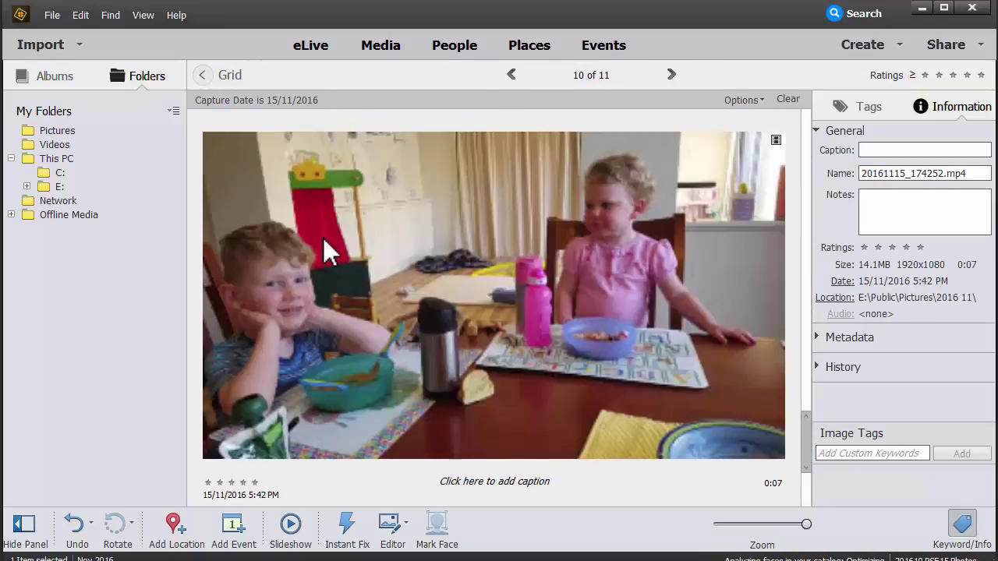
key("Right")
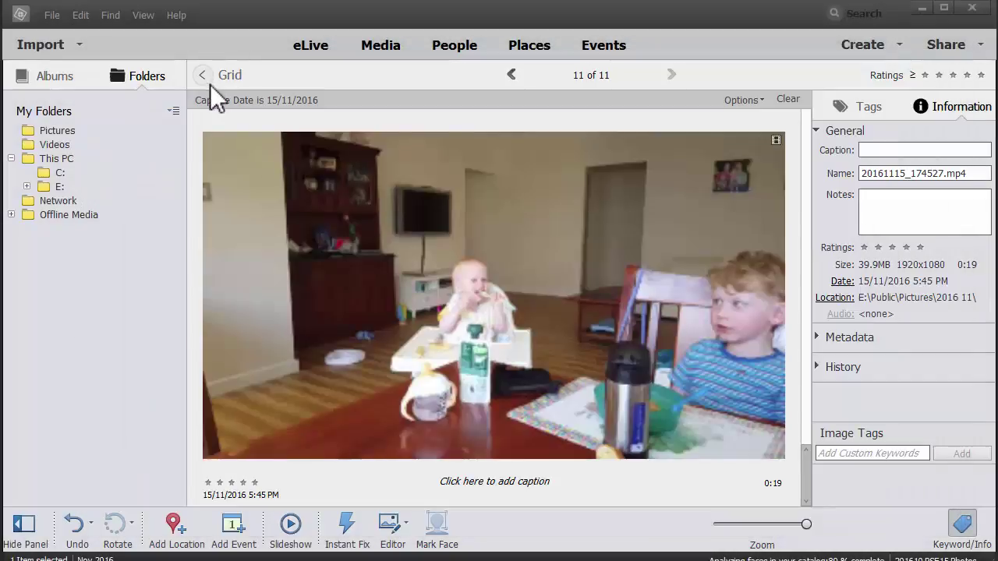
Rerun the 15/11/2016 search from All Media and open the JOY card photo 20161115_IMG_4177.PNG.
left_click(209, 81)
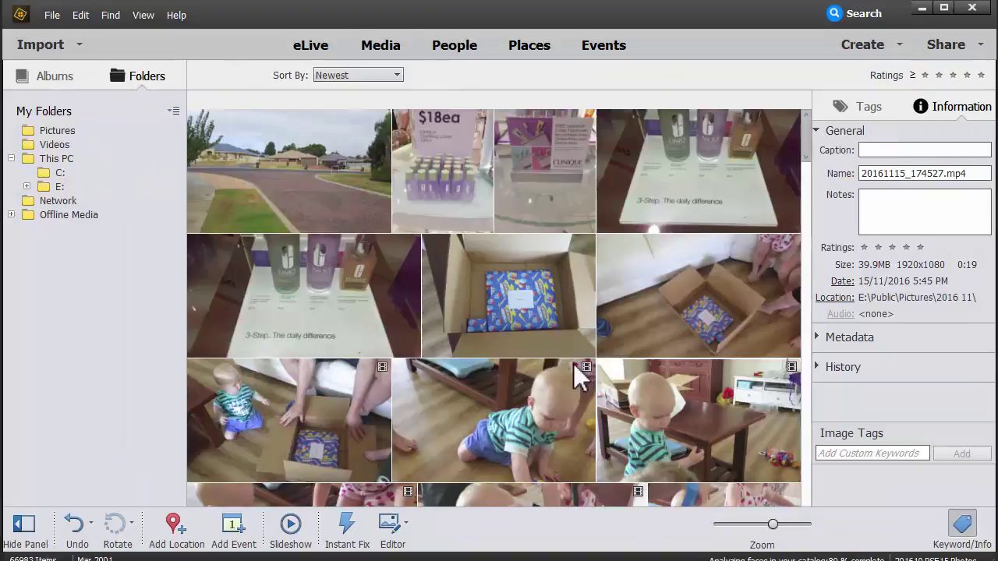
left_click(109, 15)
left_click(134, 36)
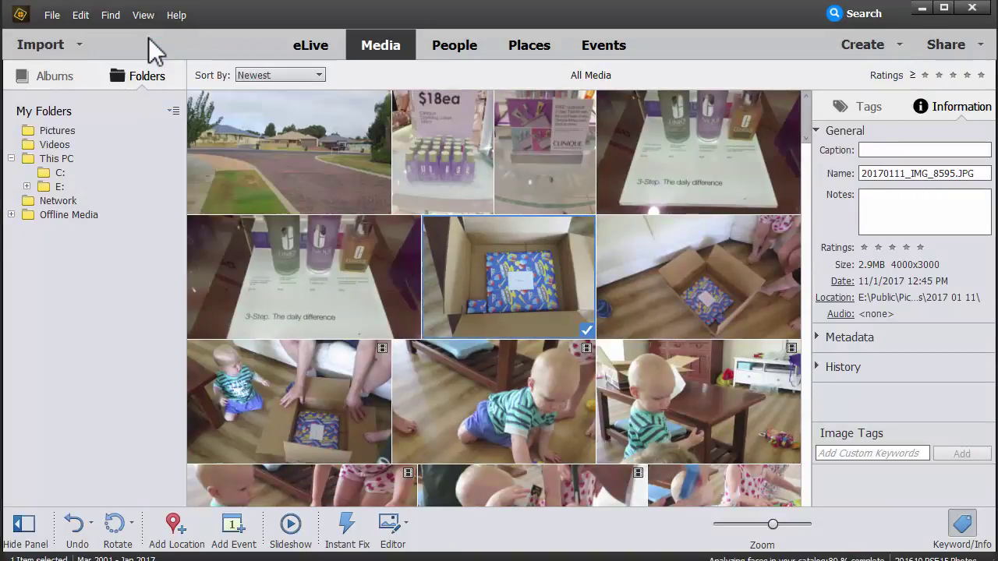
left_click(639, 376)
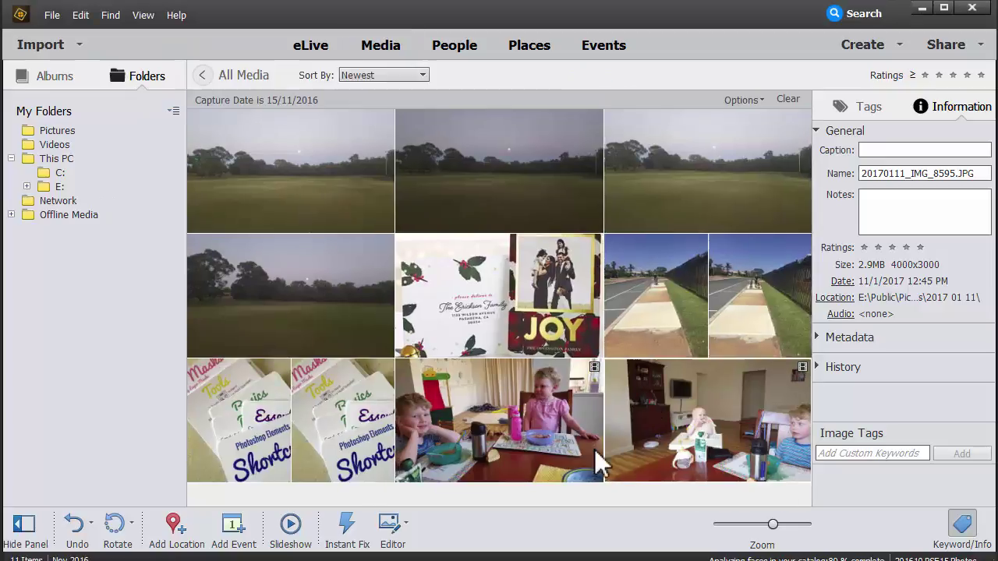
double_click(499, 346)
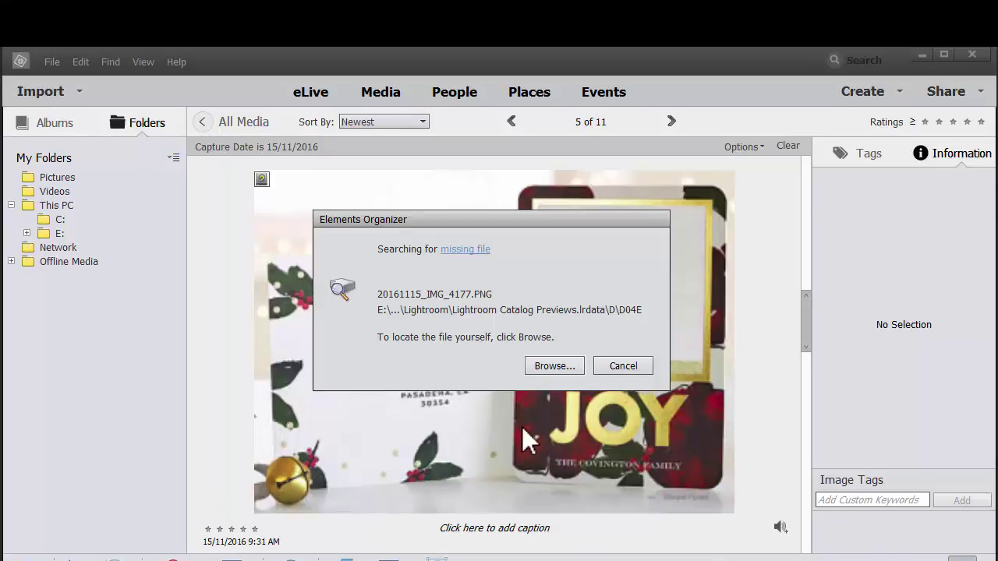
Cancel the missing-file search and check the Recycle Bin and 2016 11 15 folder for the PNG.
left_click(622, 366)
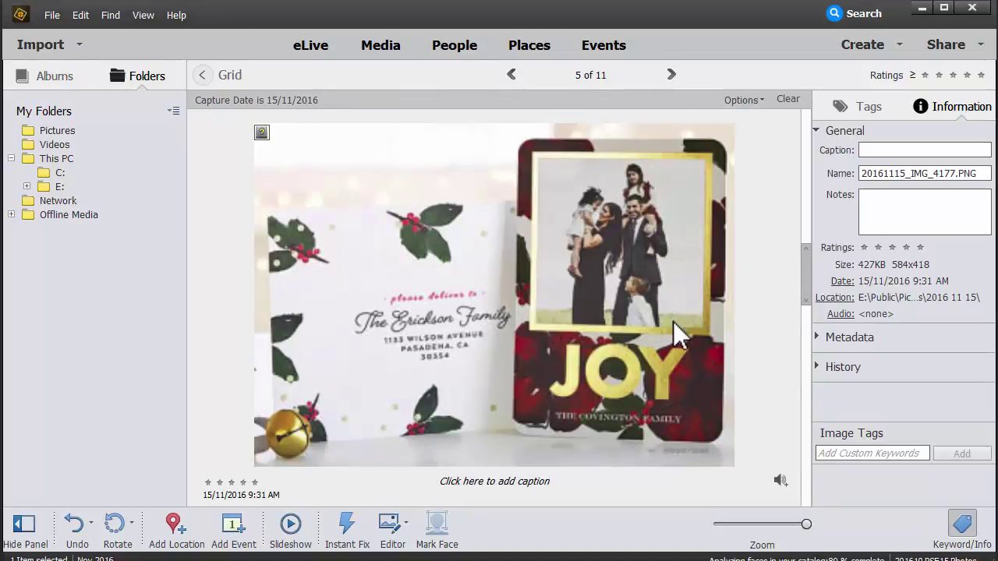
left_click(921, 8)
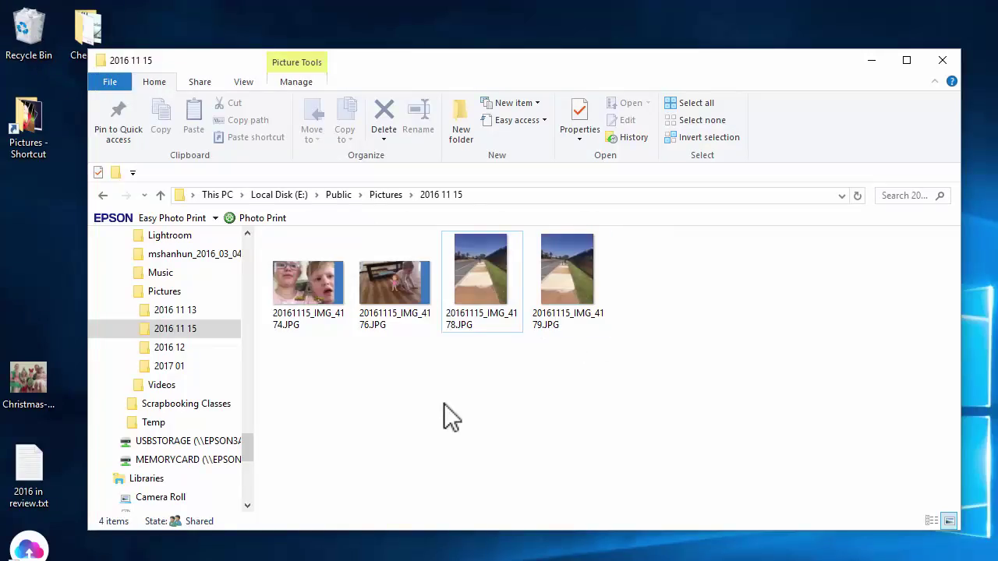
double_click(33, 40)
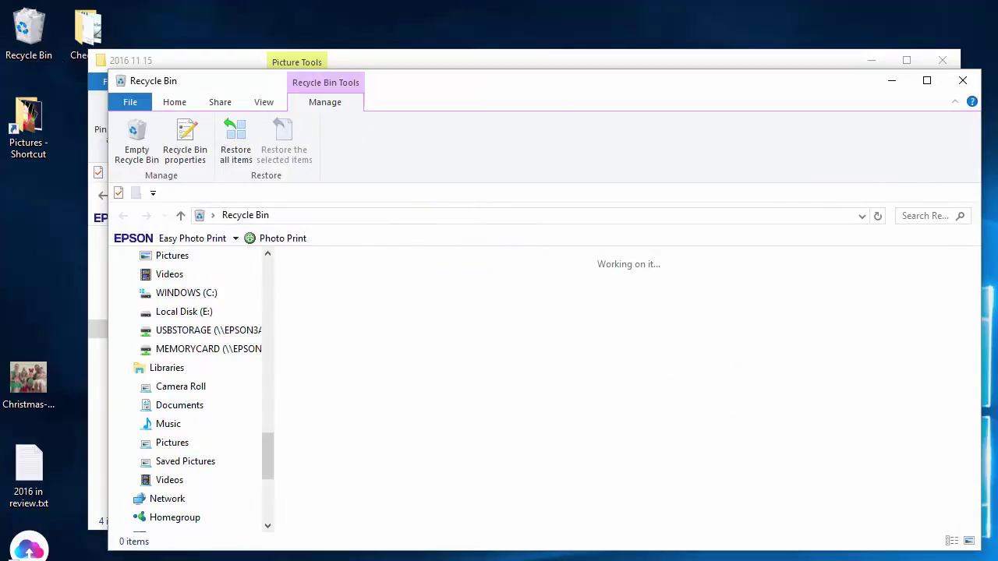
left_click(469, 55)
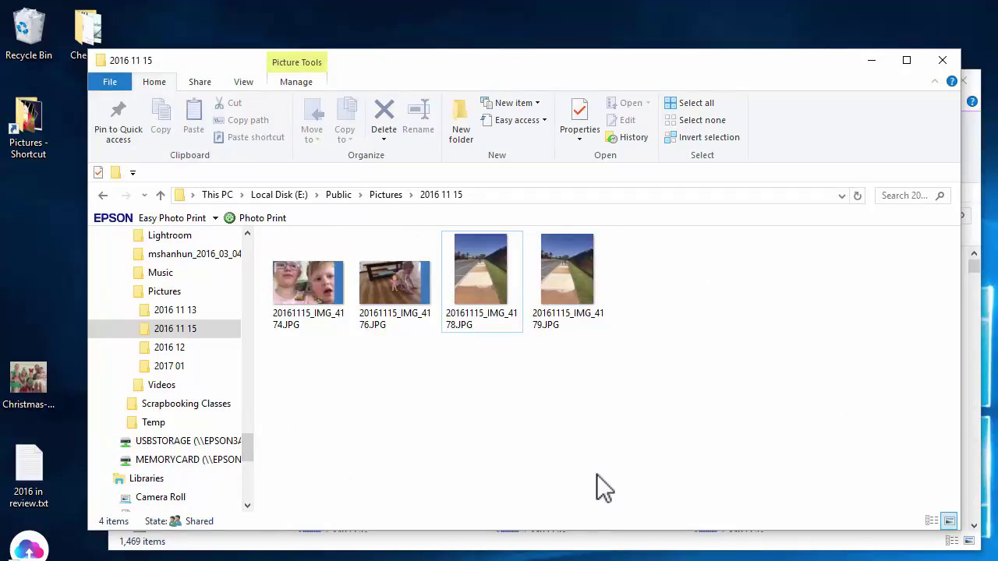
left_click(590, 555)
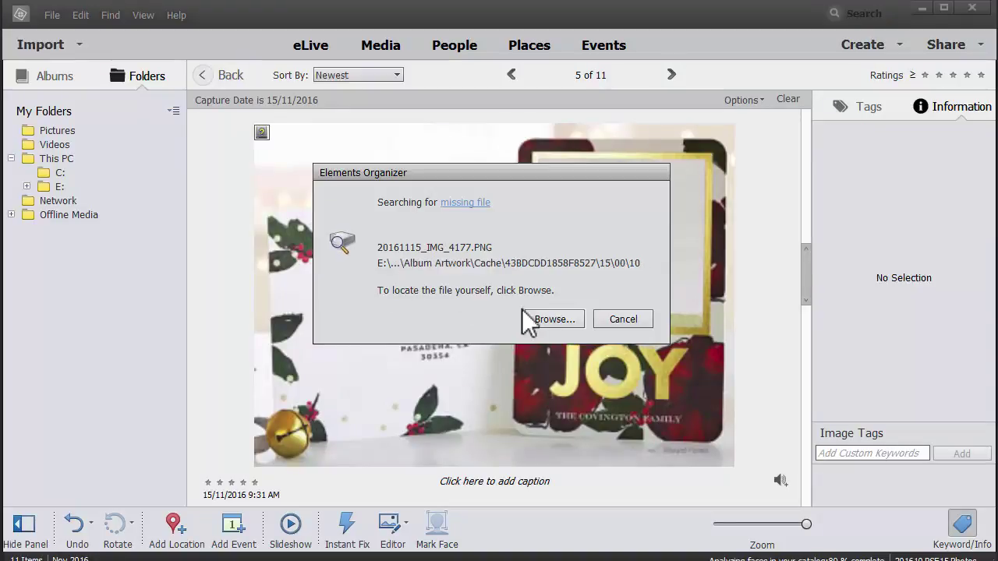
Browse manually for the missing file, opening the 2016 11 15 folder in the Reconnect dialog.
left_click(553, 319)
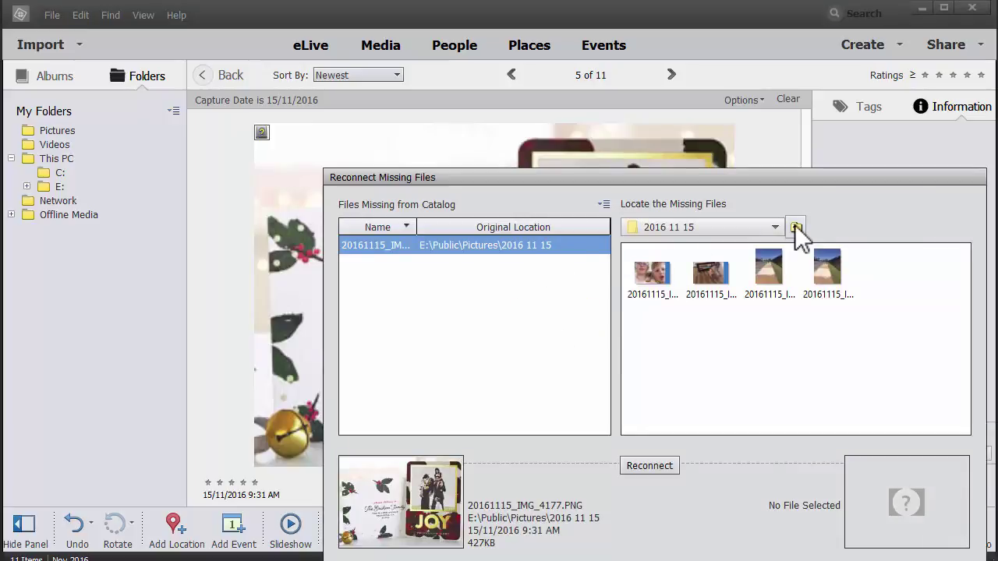
left_click(796, 227)
left_click_drag(964, 311, 969, 355)
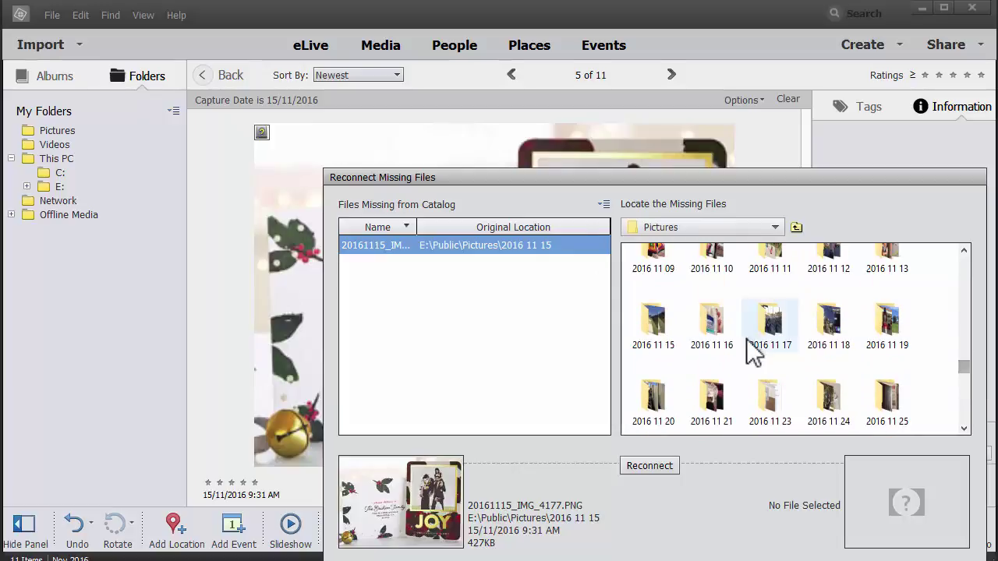
double_click(659, 337)
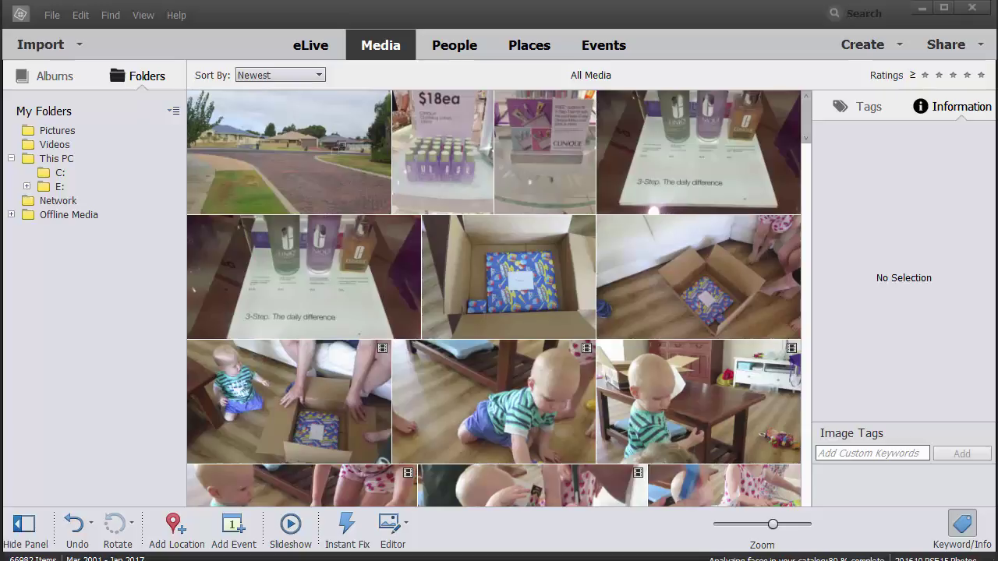
In Explorer, rename folder 2016 11 15 to 2016 11 and confirm merging it.
key("alt+Tab")
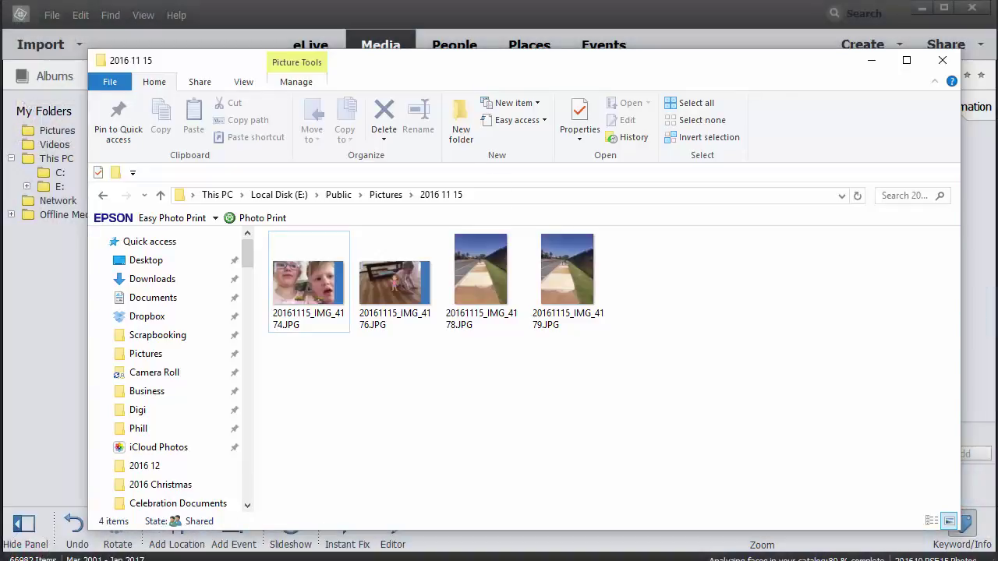
left_click(399, 198)
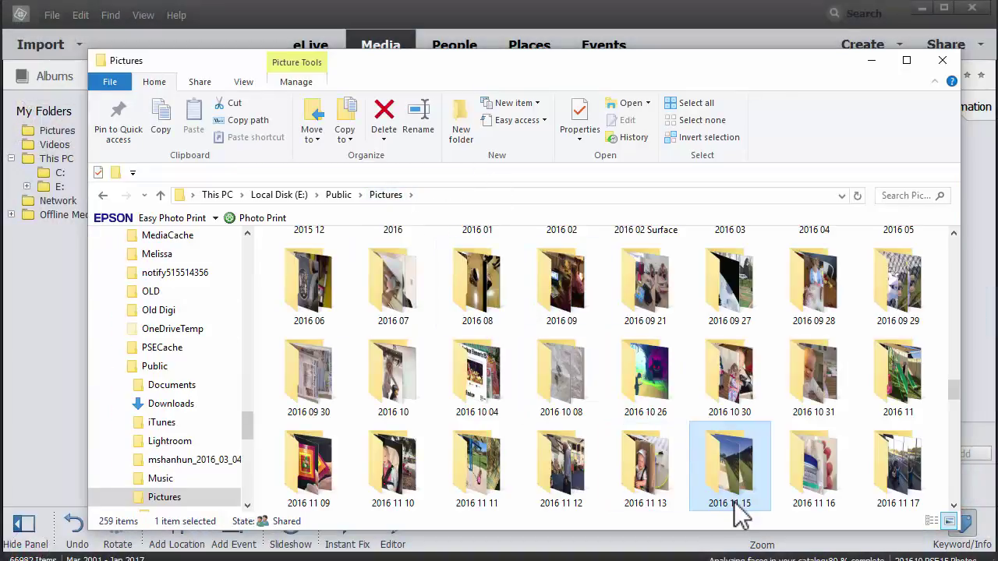
key("F2")
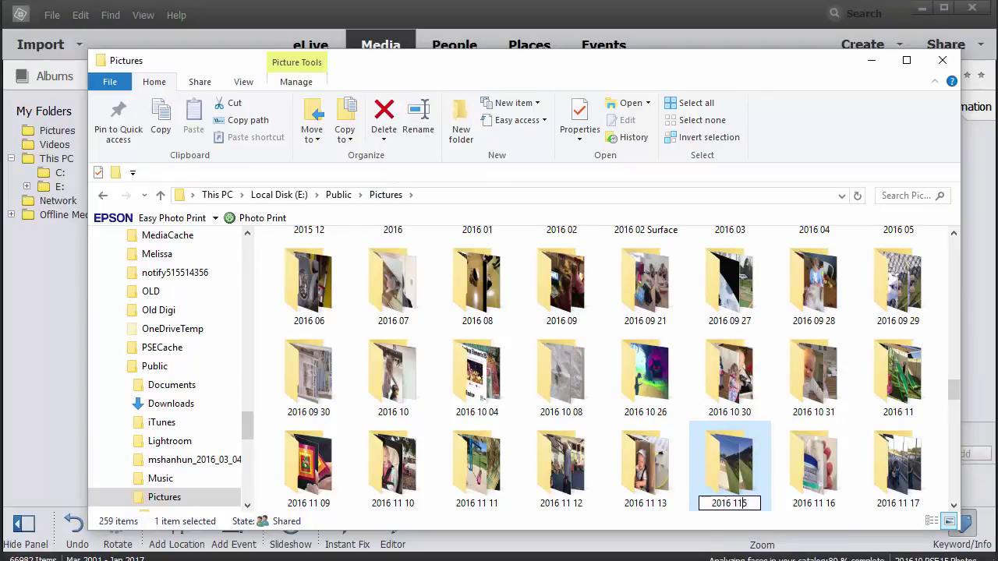
key("Return")
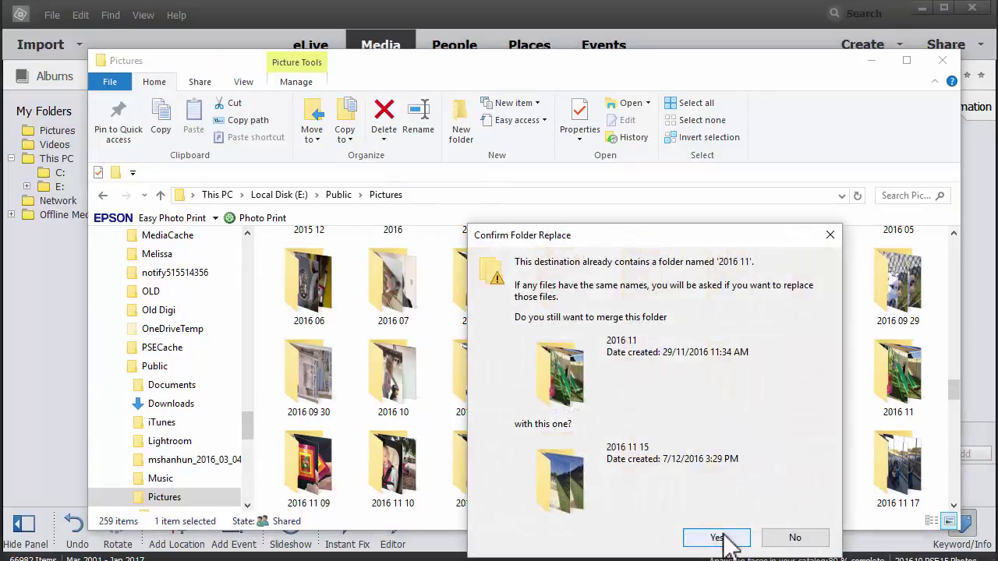
left_click(716, 537)
Return to the Organizer's Find by Details search set to 15/11/2016.
left_click(60, 286)
left_click(109, 15)
key("Escape")
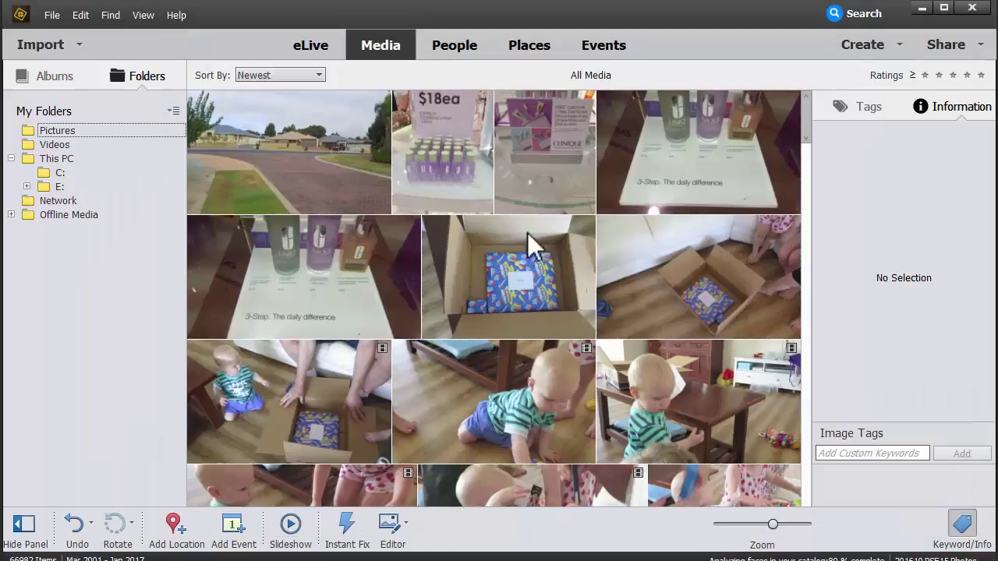
Search for photos captured 15/11/2016 and step through the 10 results one at a time.
key("ctrl+shift+f")
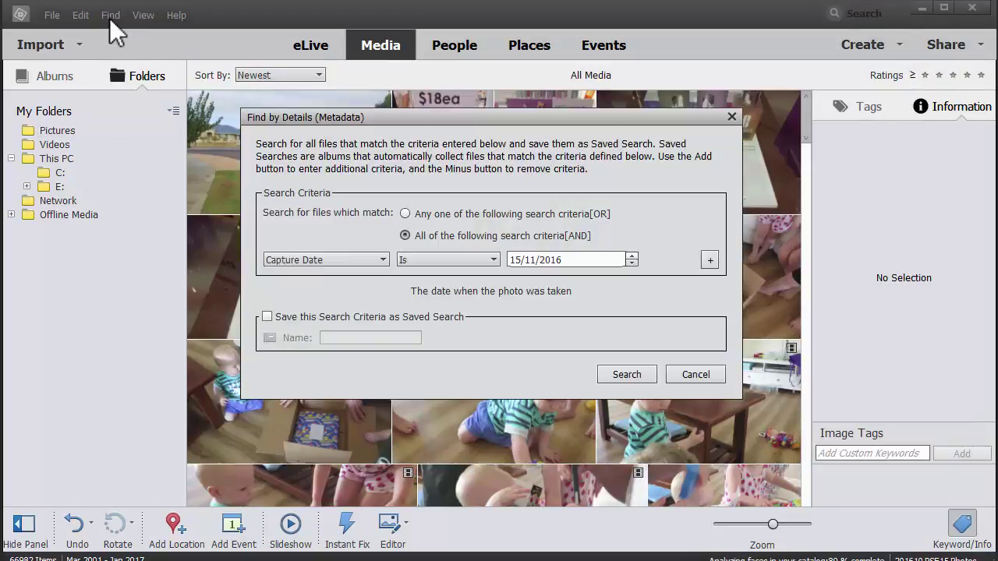
left_click(625, 375)
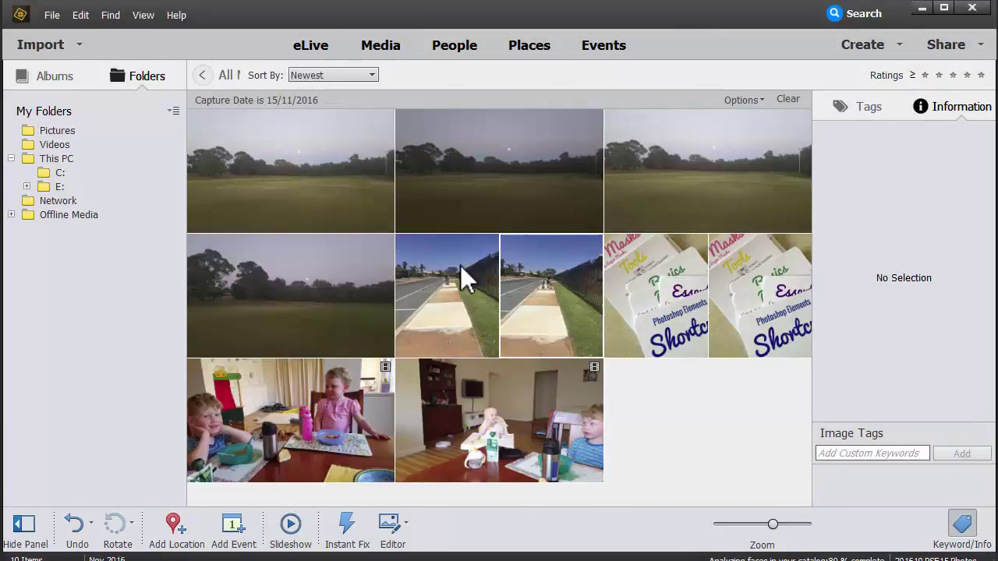
double_click(300, 206)
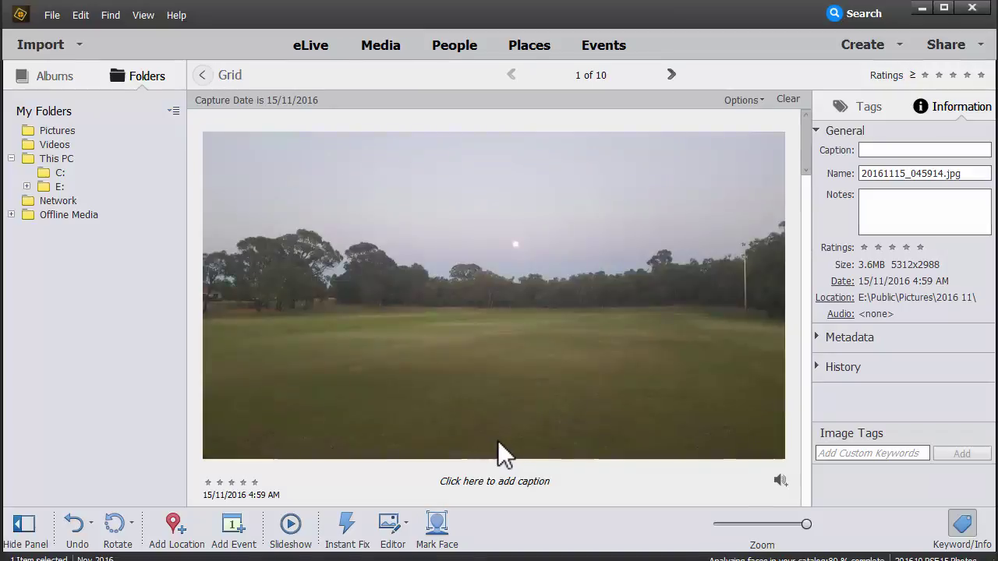
key("Right")
key("Right")
key("Right")
key("Right")
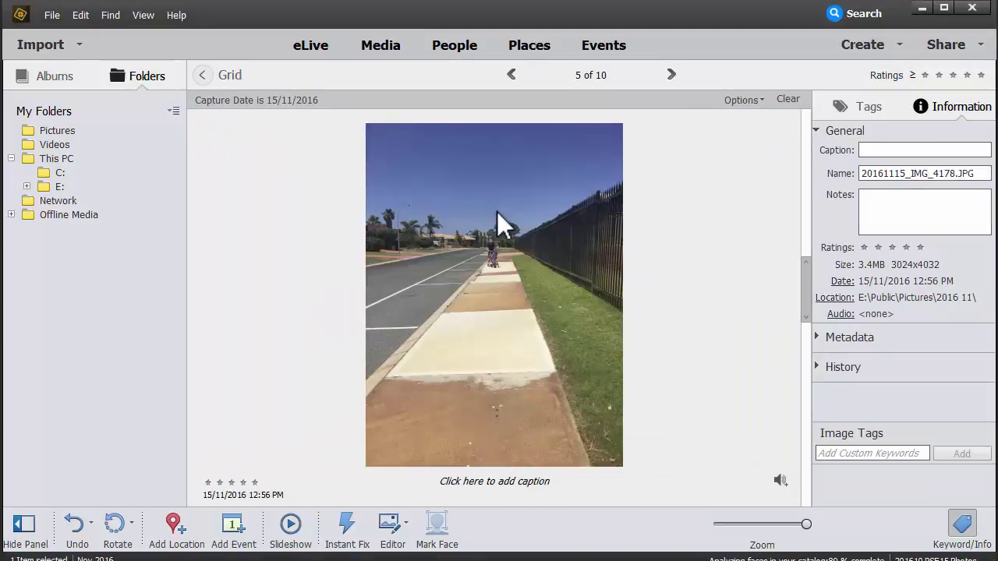
left_click_drag(806, 312, 808, 406)
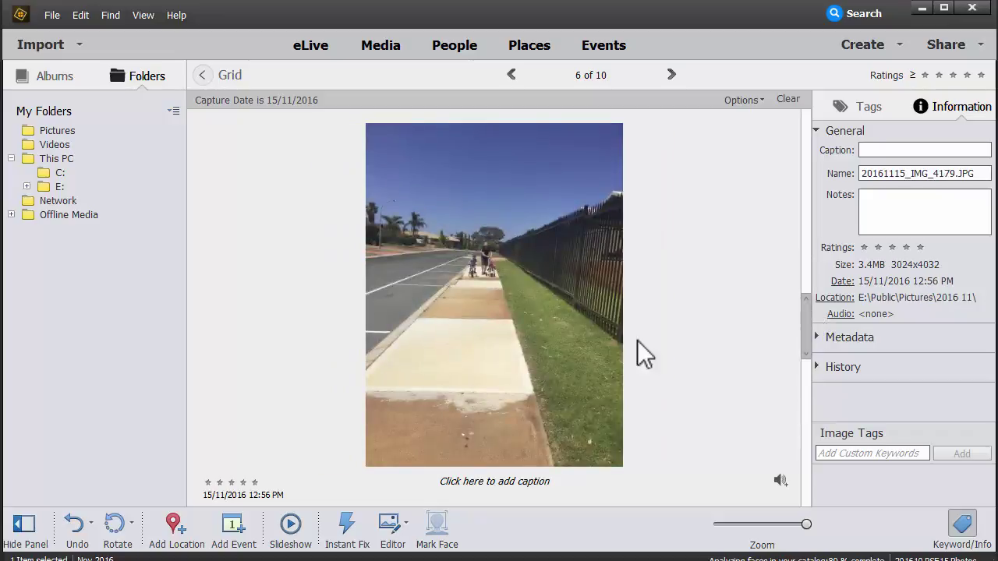
key("Right")
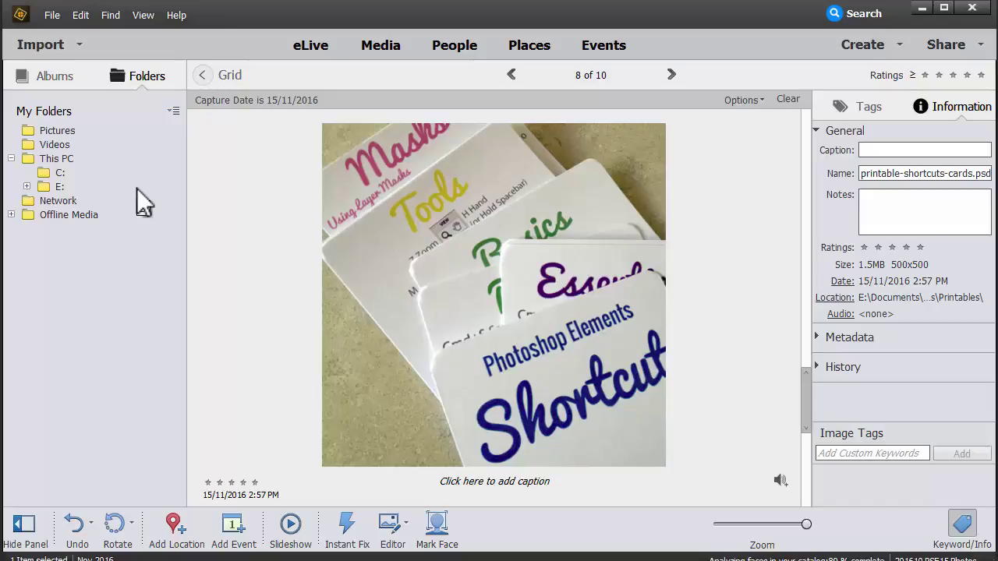
Expand E: > Public > Pictures and move all 36 items of folder 2016 09 21 into 2016 09.
left_click(27, 186)
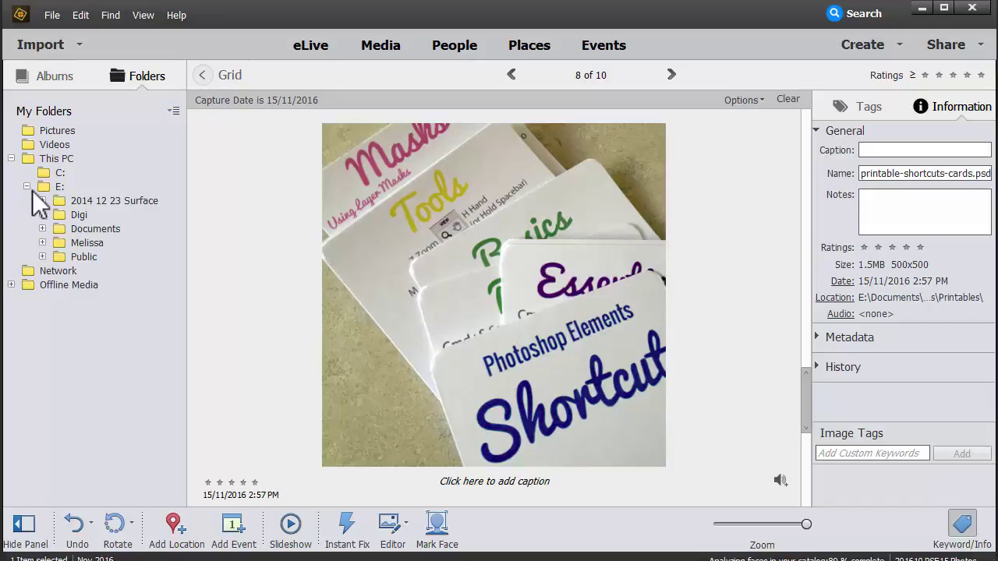
left_click(42, 257)
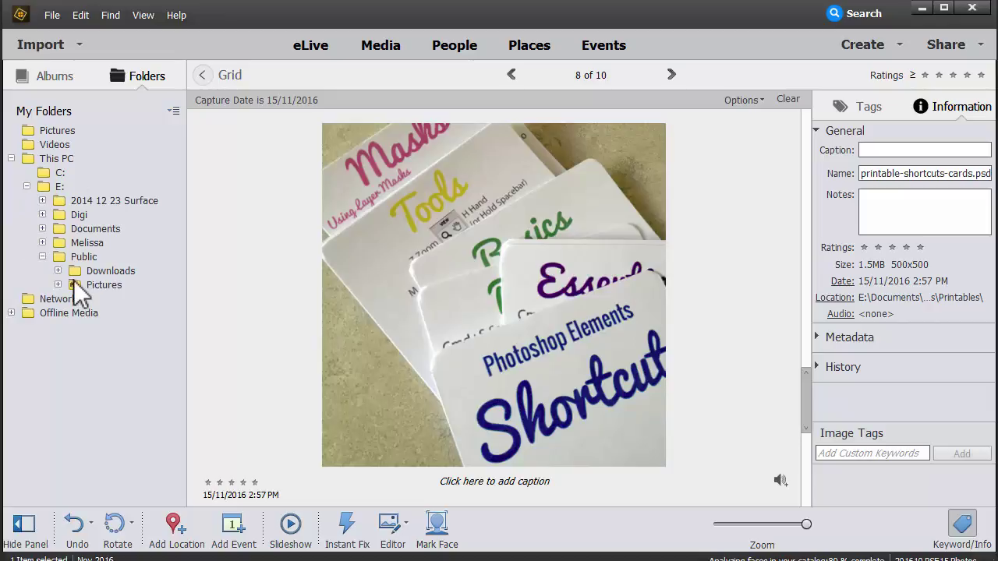
left_click(57, 284)
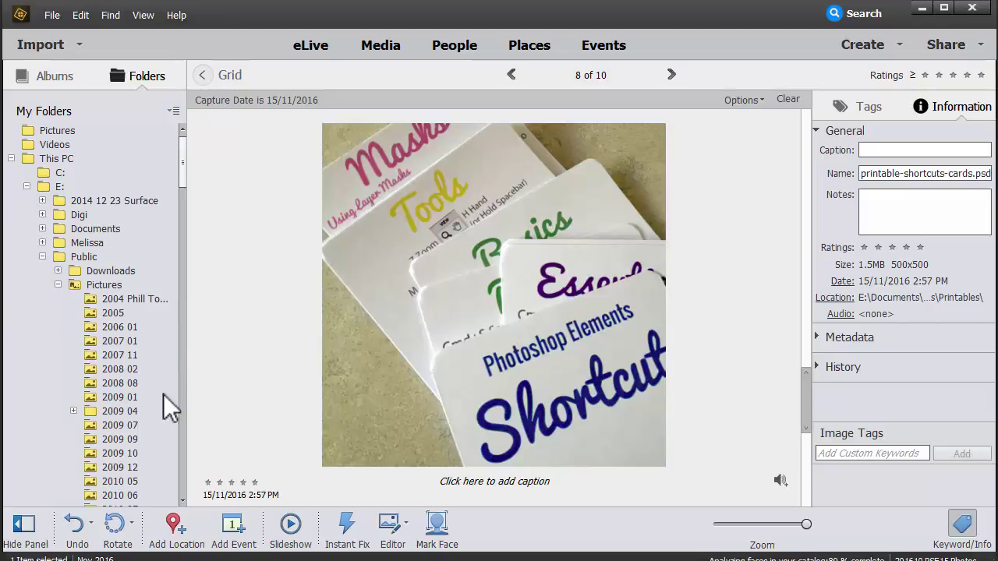
left_click_drag(183, 178, 170, 351)
left_click(91, 228)
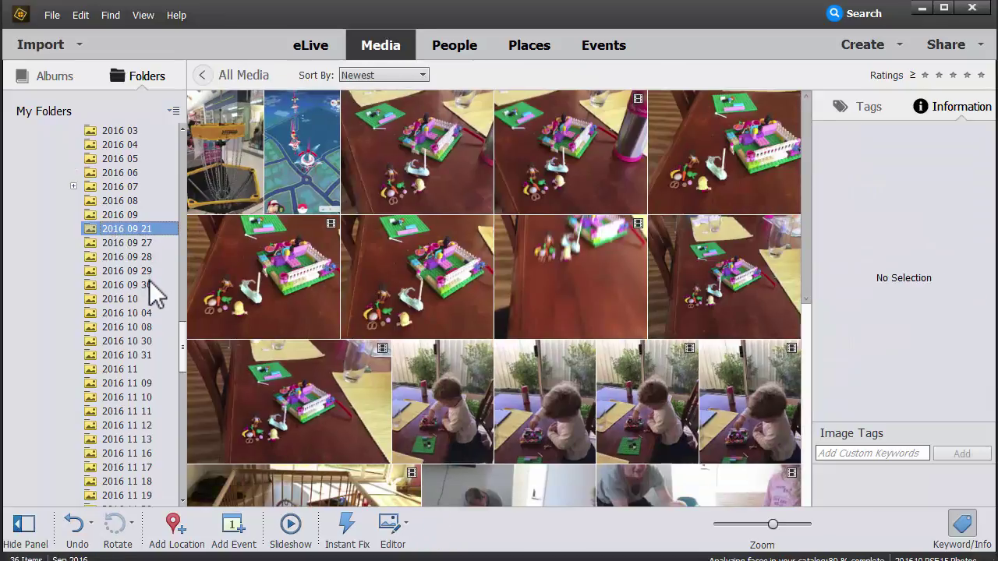
left_click_drag(62, 223, 138, 290)
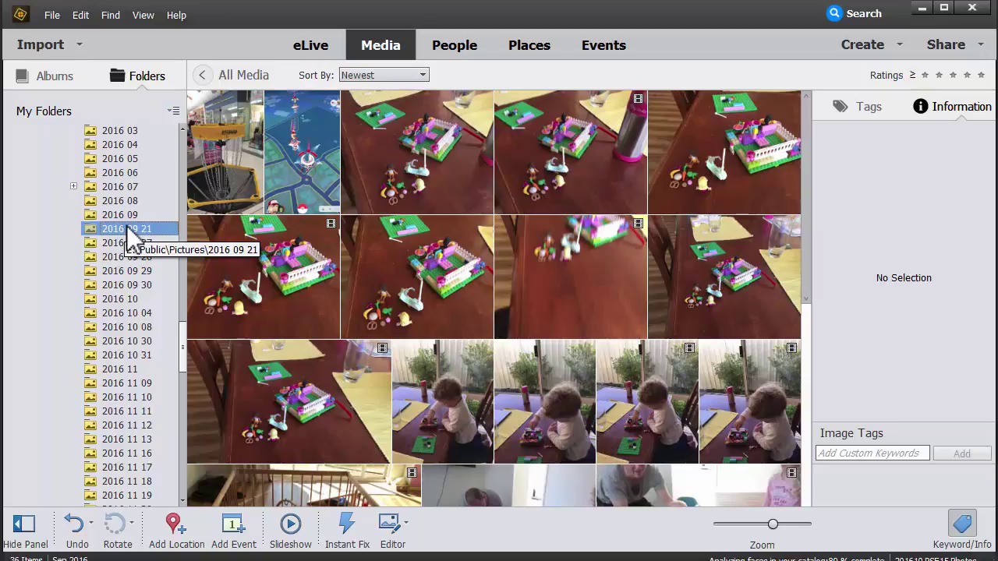
left_click(200, 240)
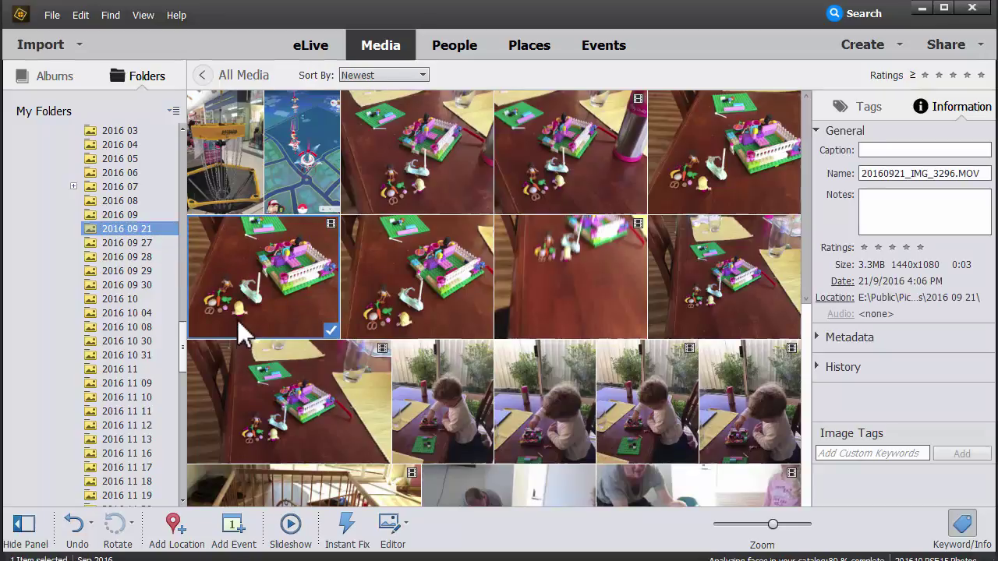
key("ctrl+a")
left_click_drag(244, 289, 139, 228)
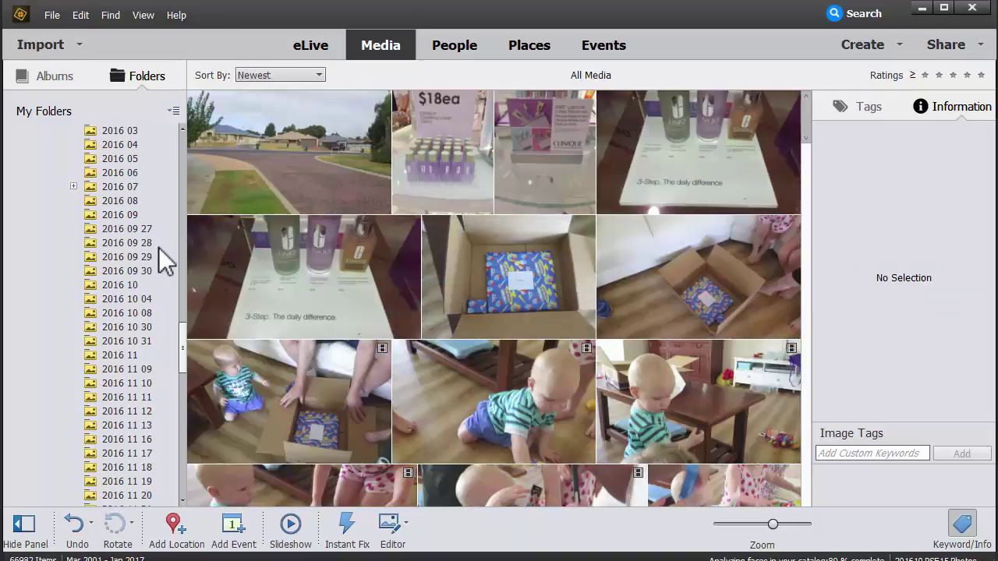
Switch the side panel between albums and folders and show My Folders as a flat list.
left_click(44, 76)
left_click(150, 79)
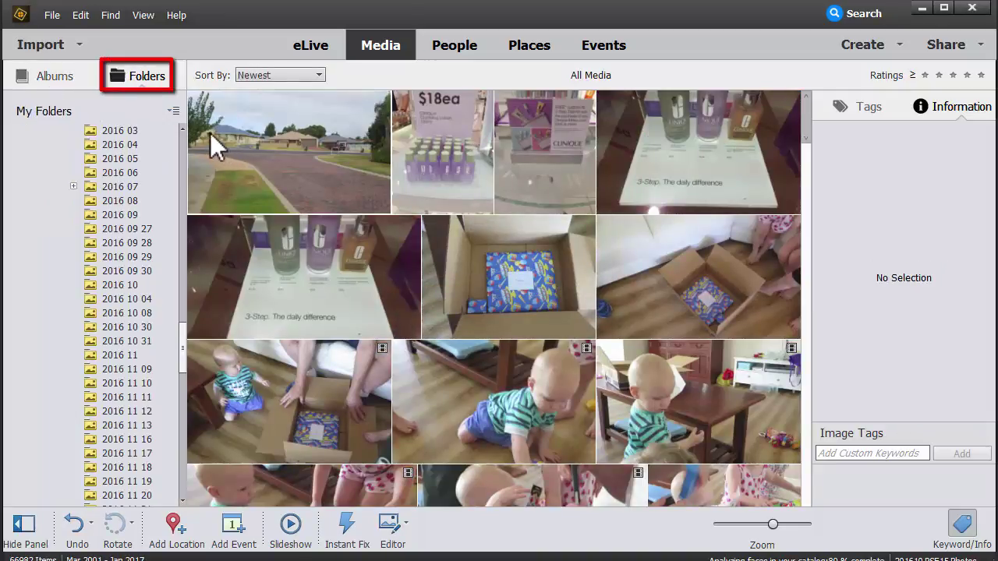
left_click(173, 111)
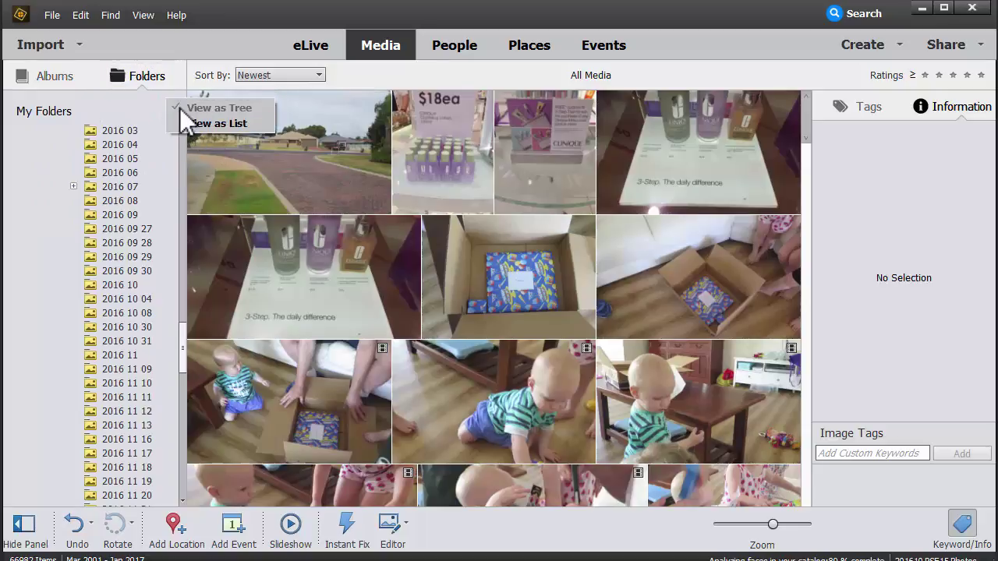
left_click(191, 123)
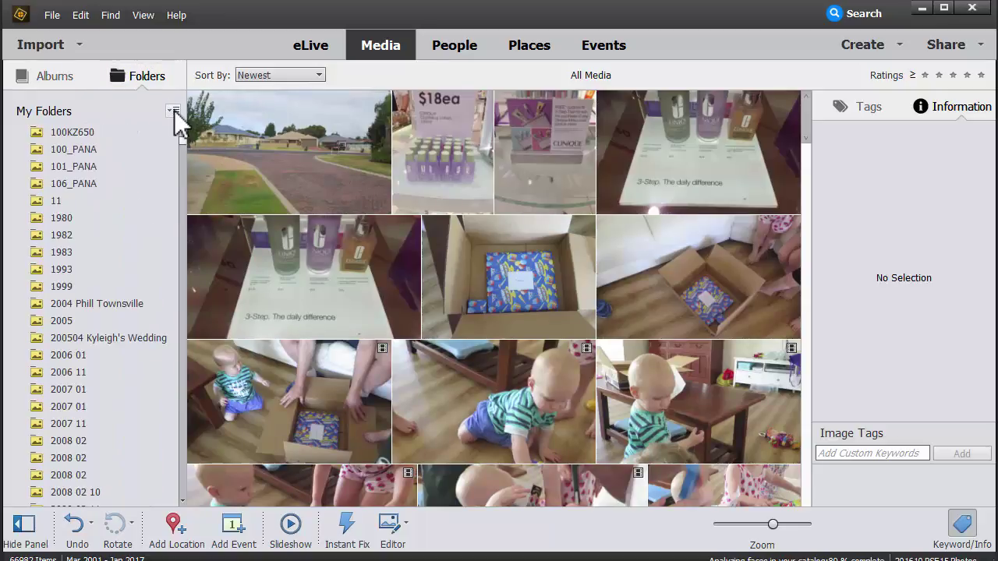
left_click(174, 110)
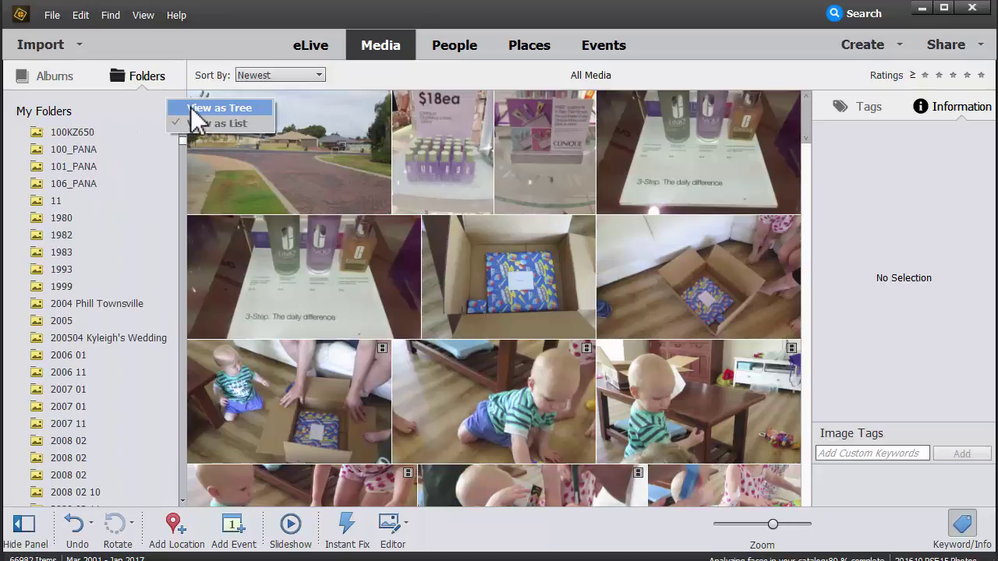
left_click(190, 108)
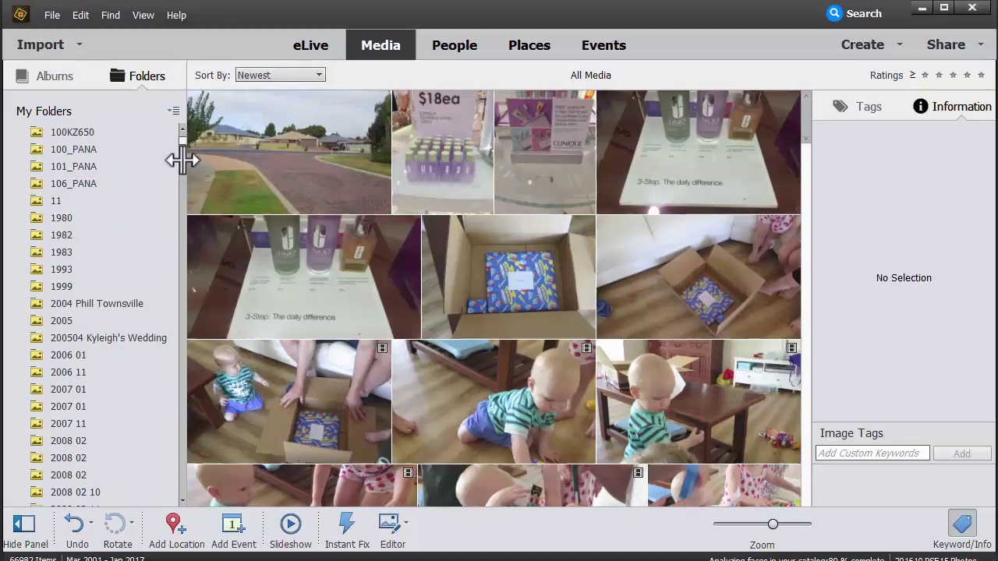
scroll(179, 158, "down", 3)
left_click_drag(179, 158, 179, 124)
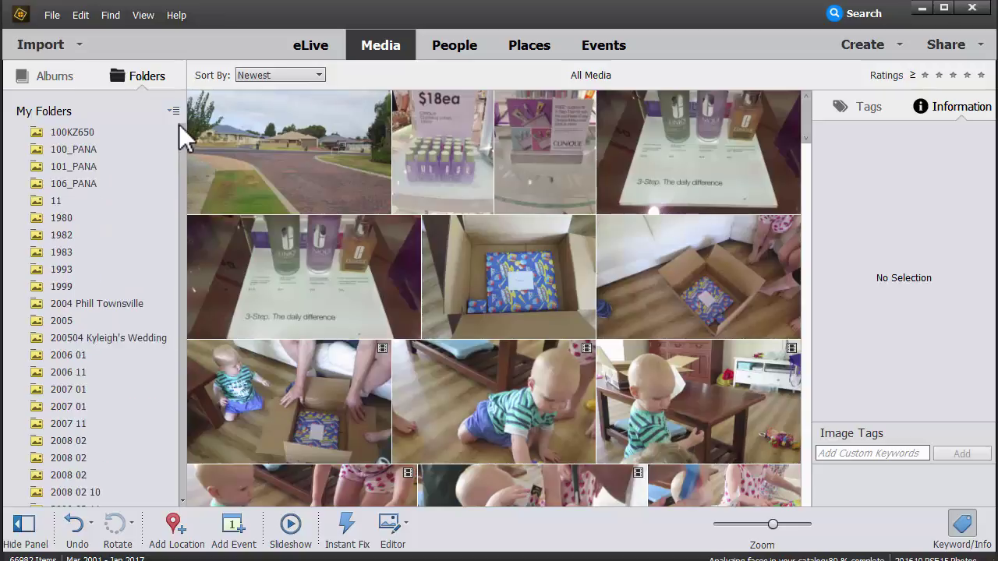
Show the 2008 02 10 folder's photos and switch My Folders to a nested tree.
left_click(88, 493)
left_click(220, 459)
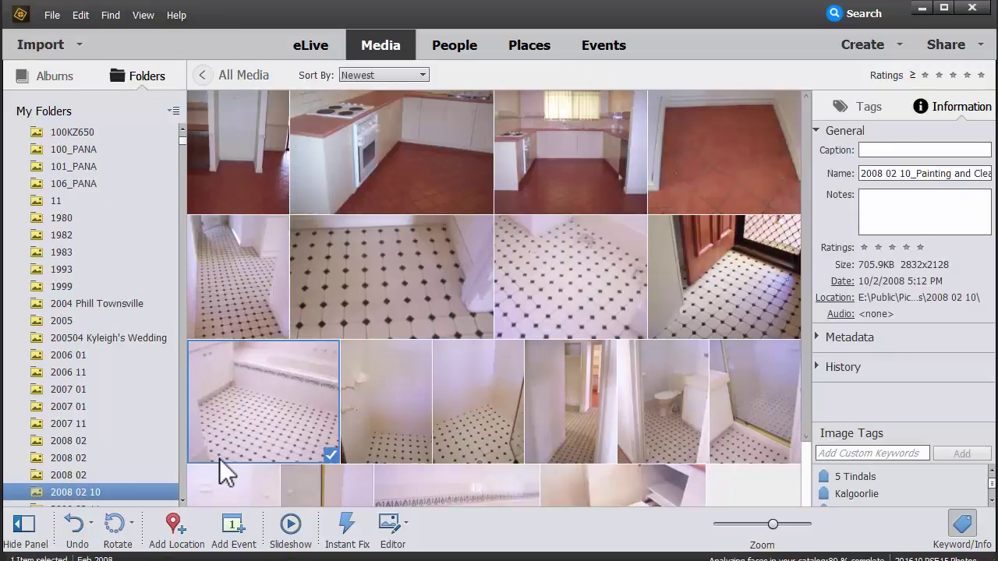
left_click(176, 114)
left_click(207, 139)
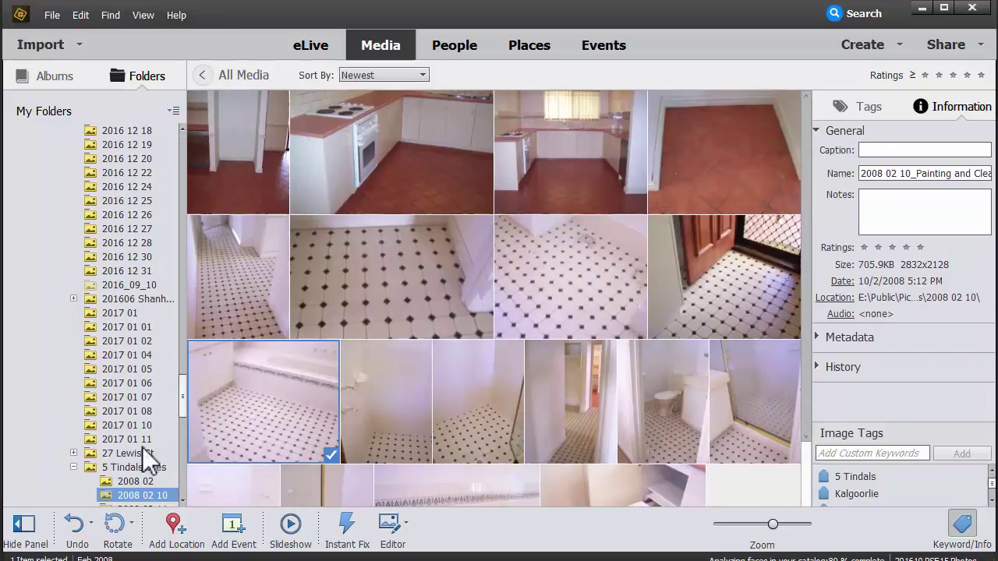
left_click_drag(180, 407, 174, 488)
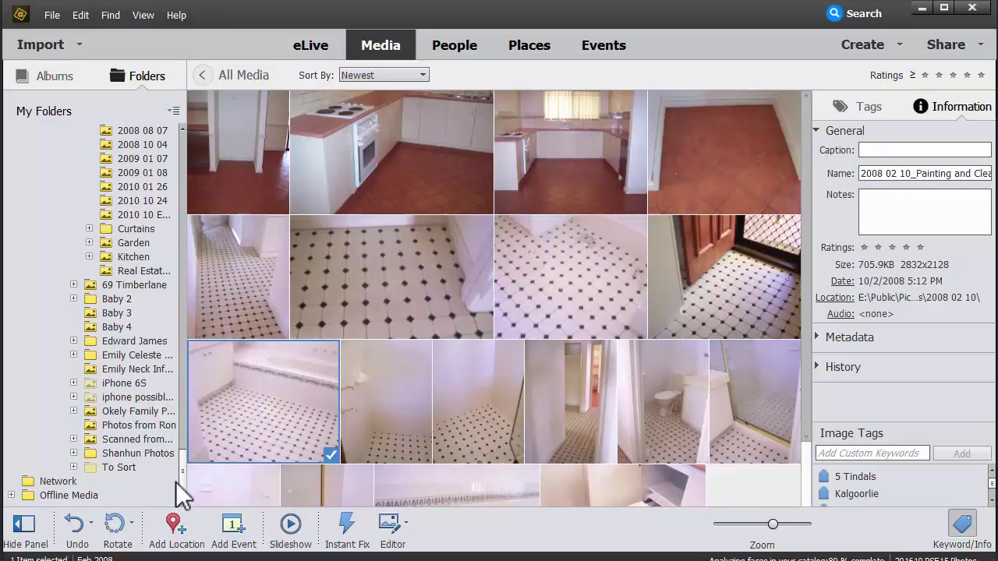
left_click_drag(179, 480, 183, 405)
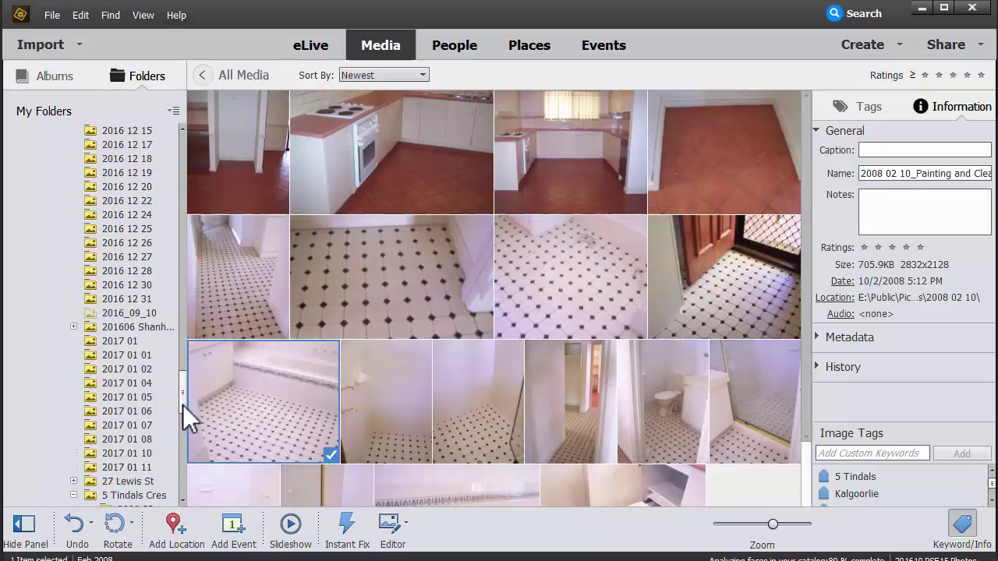
scroll(66, 386, "down", 2)
left_click(74, 425)
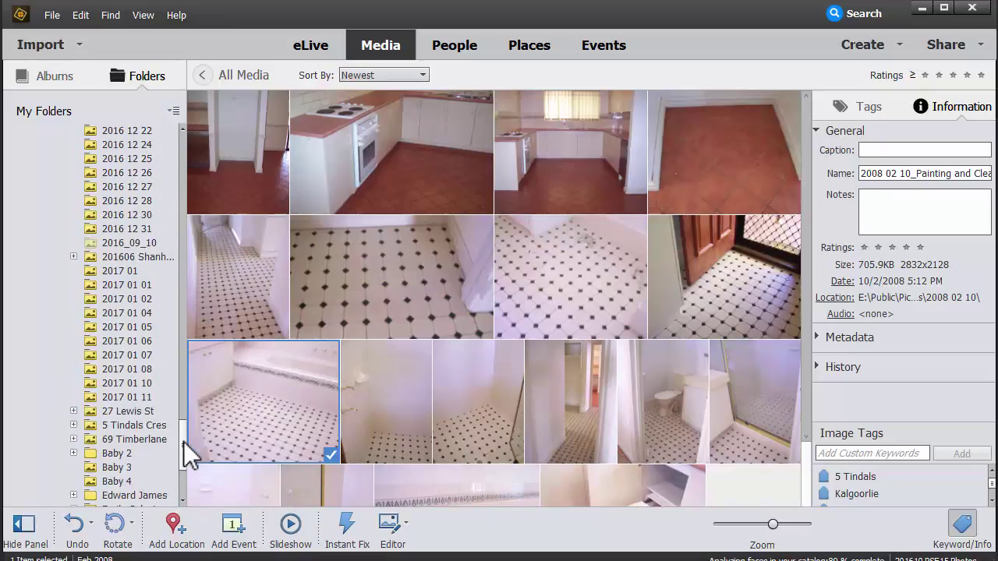
left_click_drag(183, 442, 163, 335)
left_click(156, 256)
key("ctrl+a")
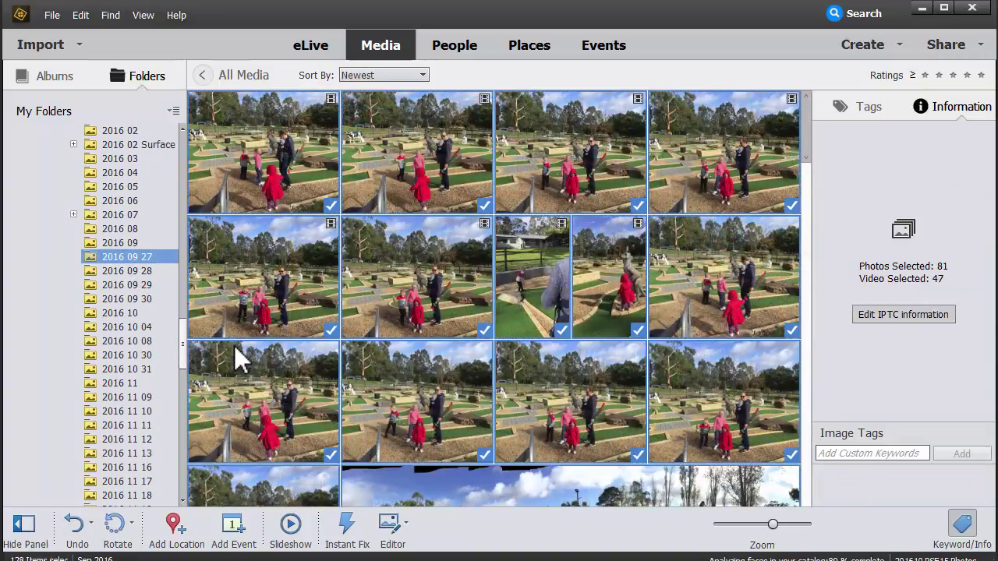
left_click_drag(262, 372, 153, 272)
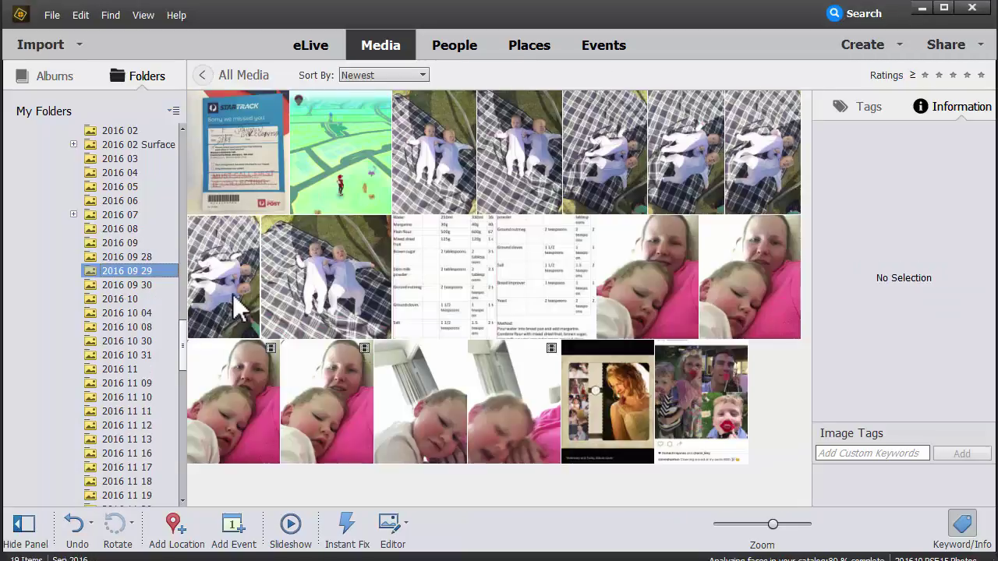
left_click(232, 294)
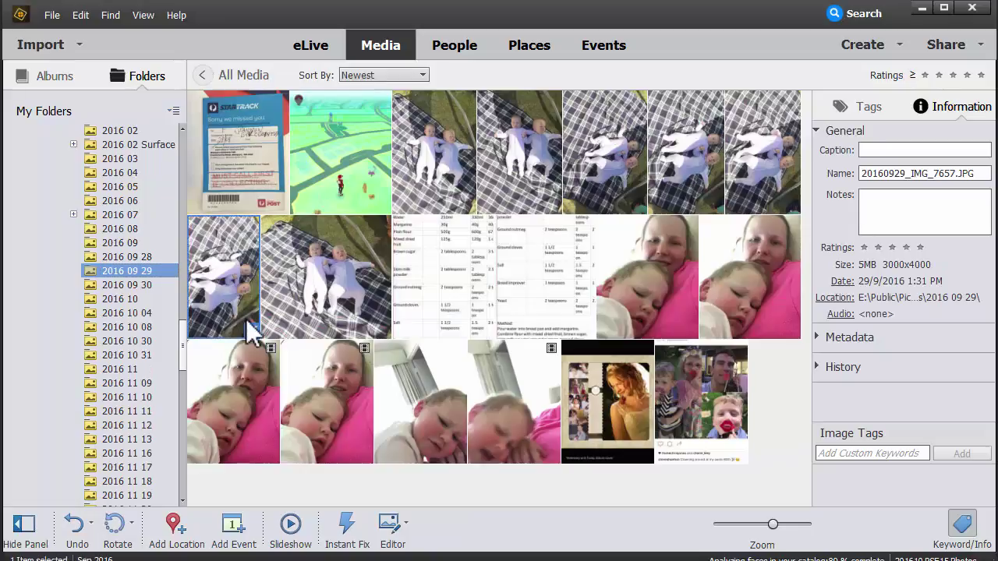
key("ctrl+a")
left_click_drag(226, 302, 131, 243)
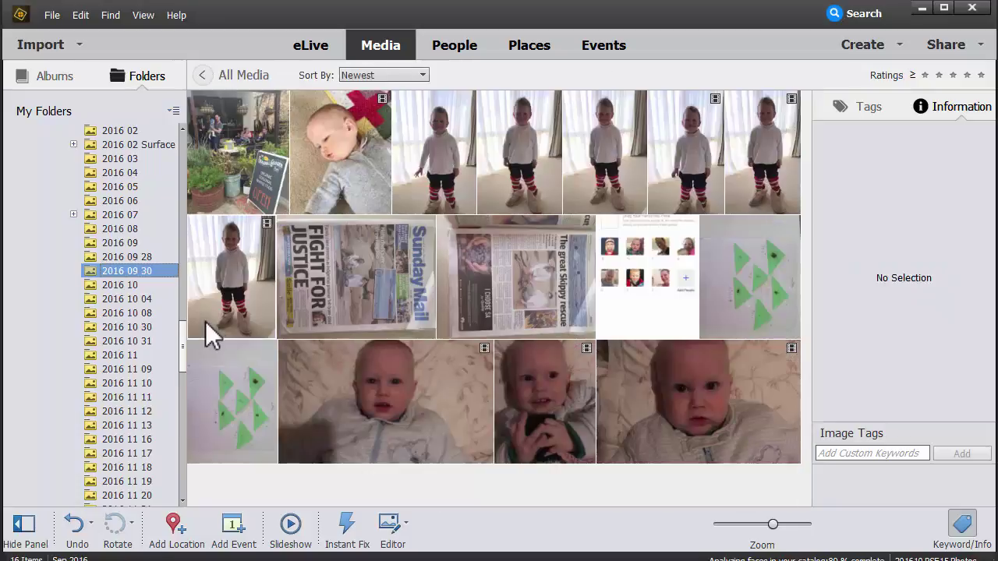
left_click(219, 333)
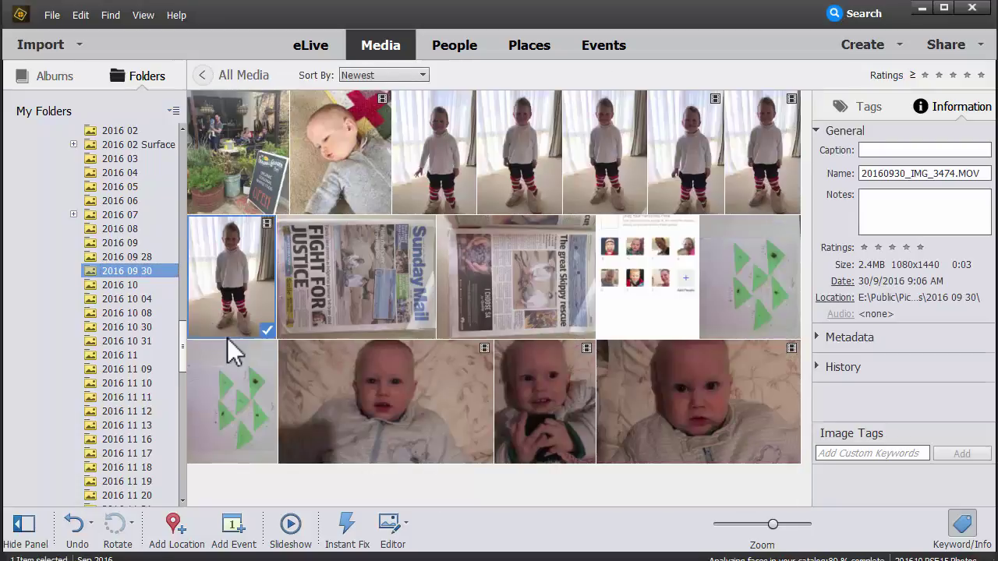
key("ctrl+a")
left_click_drag(241, 304, 137, 243)
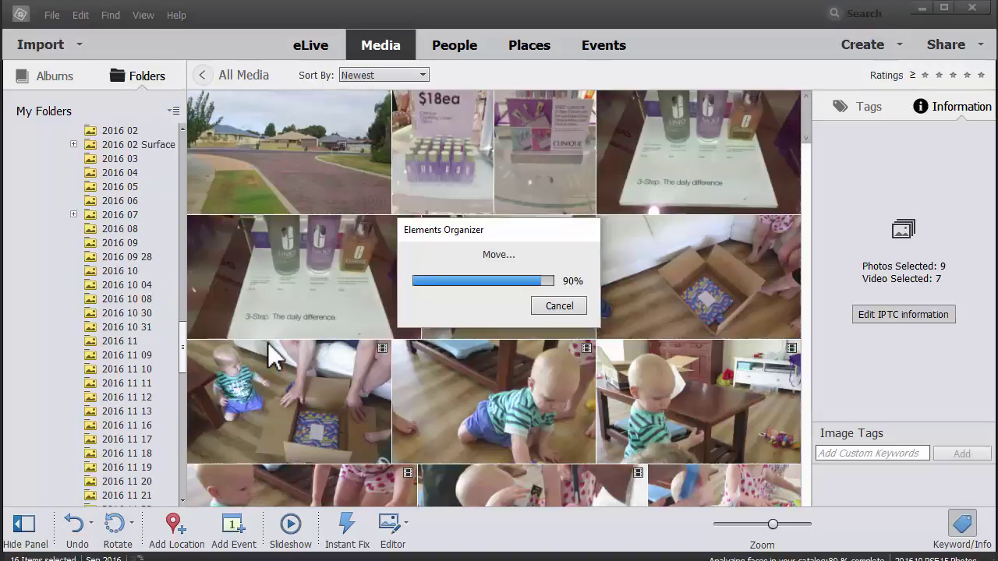
Show folder 2016 09 28's photos, then check the 2016 09 folders in File Explorer's E:\Public\Pictures.
left_click(138, 258)
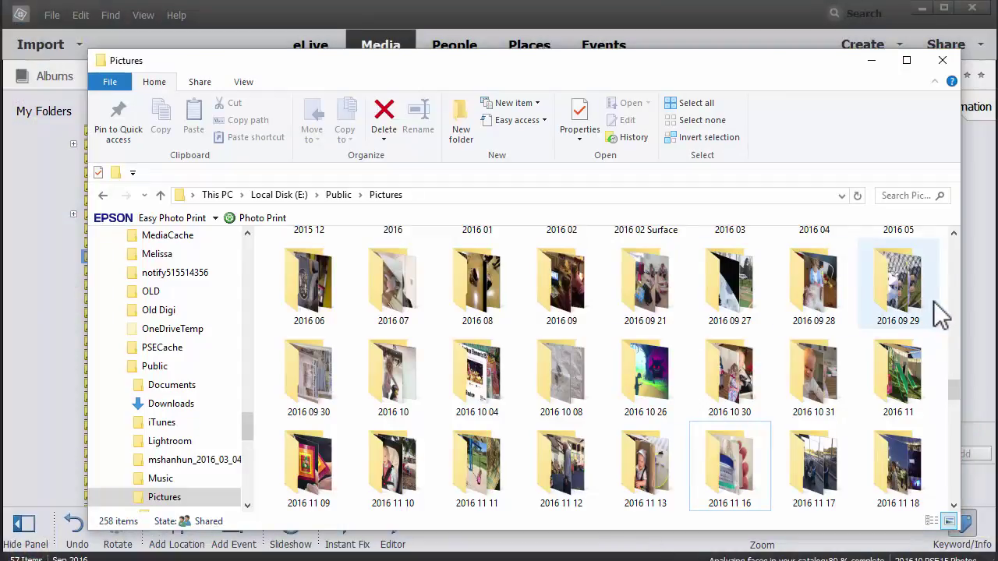
left_click(576, 304)
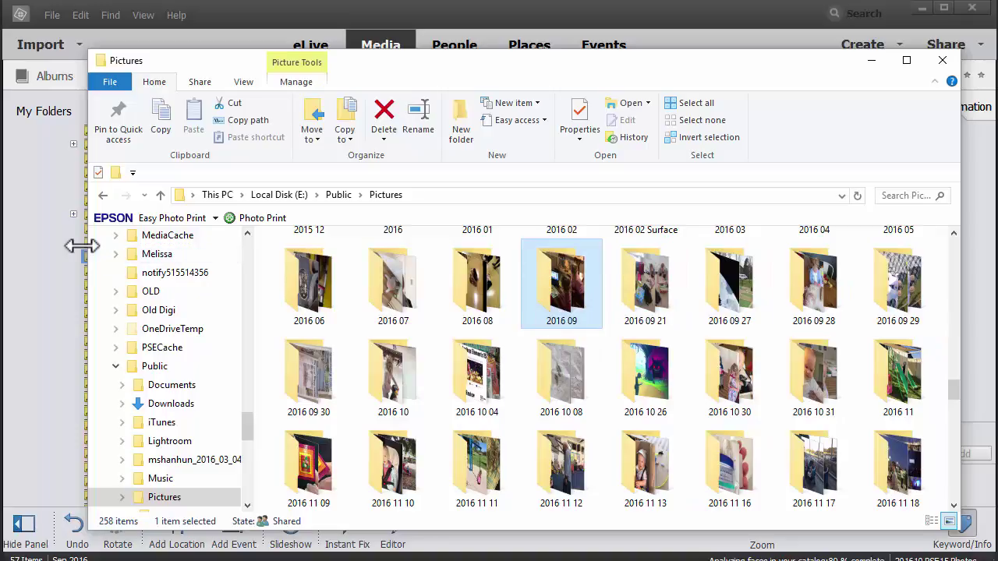
left_click(857, 196)
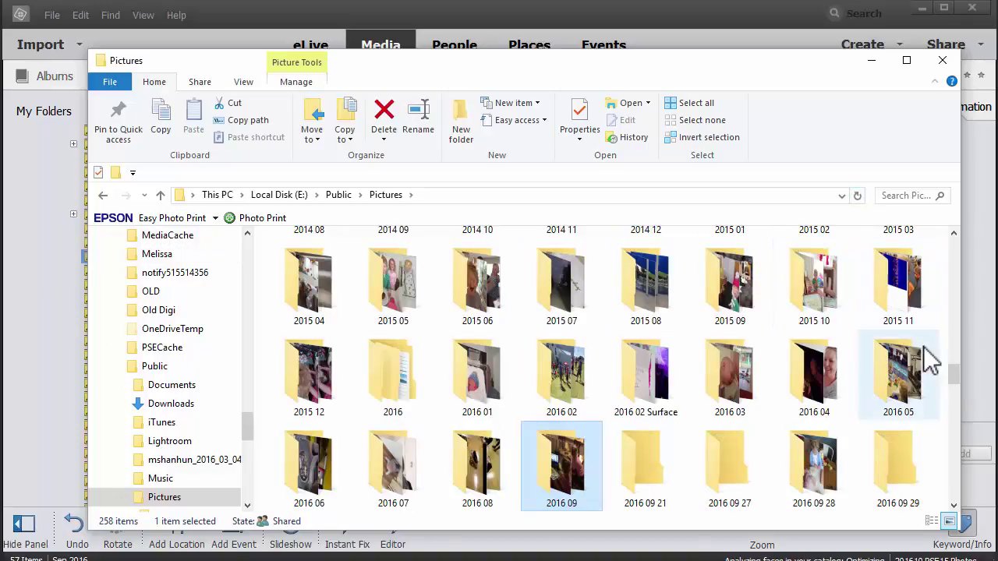
left_click(716, 481)
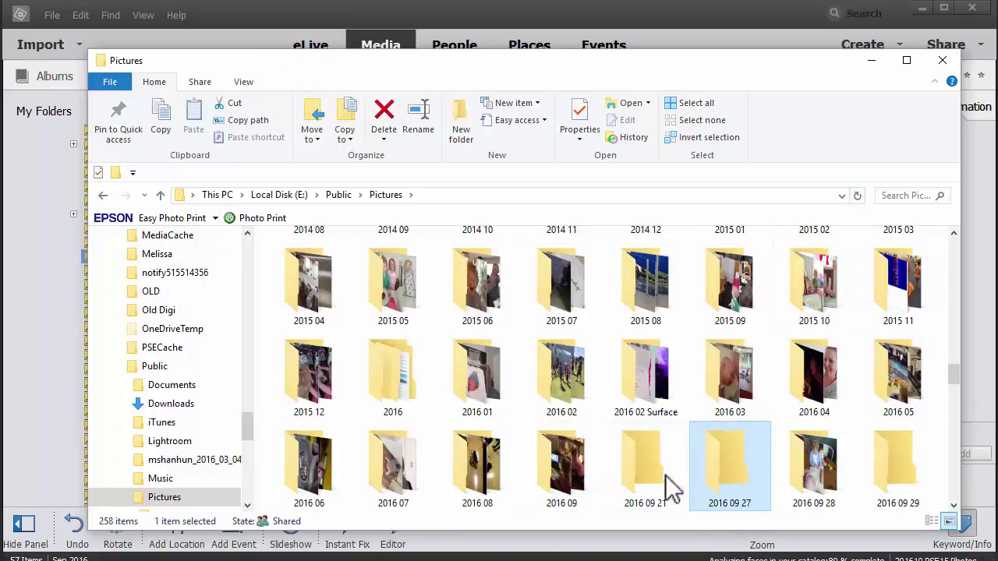
left_click(661, 485)
left_click(740, 490)
left_click(813, 498)
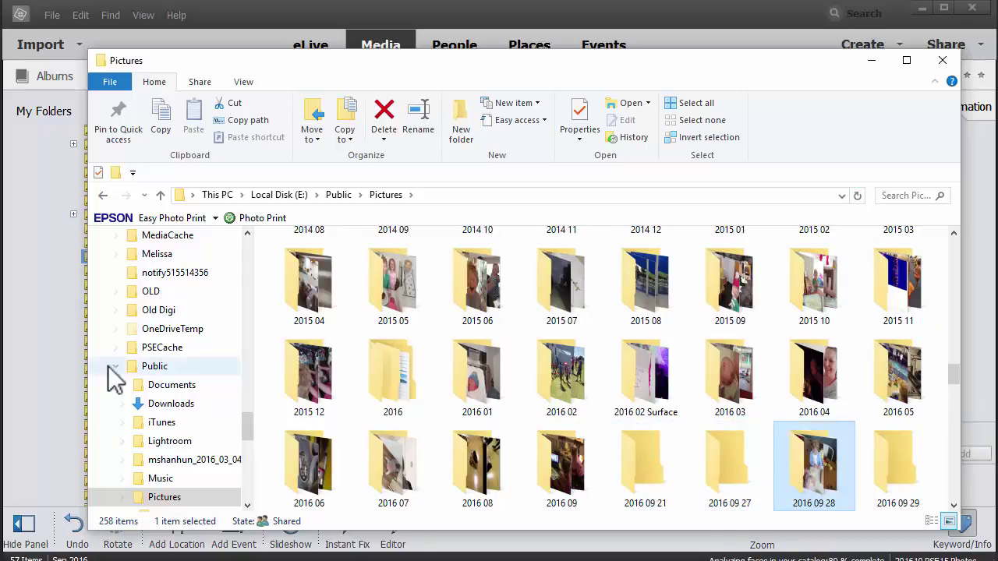
Nest folder 2016 09 28 under 2016 09 and move its 57 items into 2016 09.
left_click(50, 355)
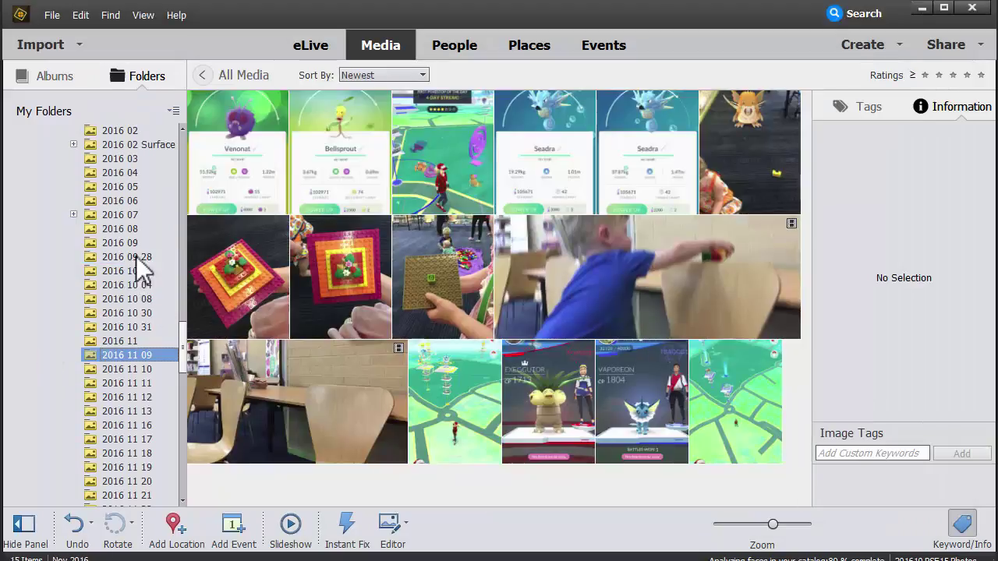
left_click(137, 258)
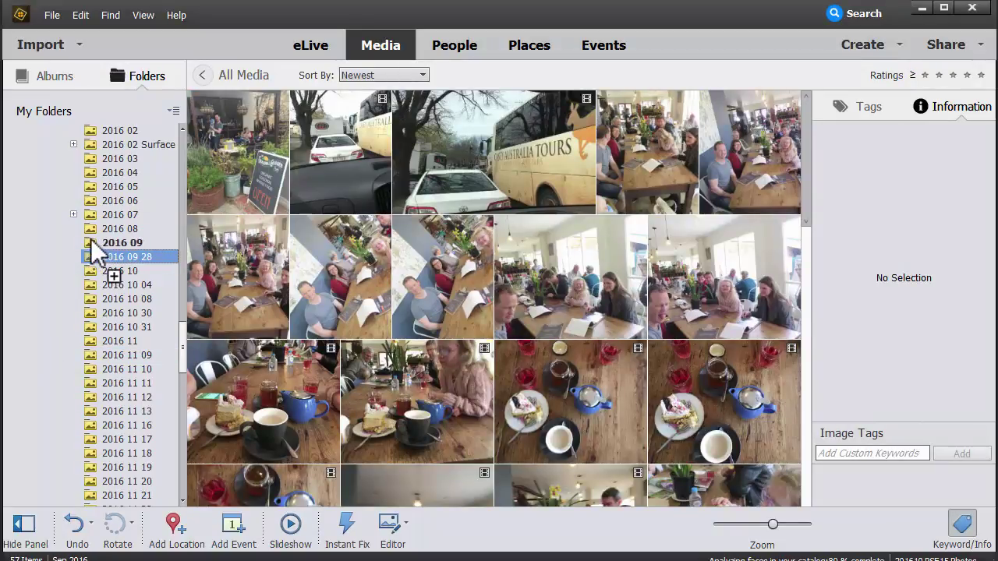
left_click_drag(90, 239, 94, 241)
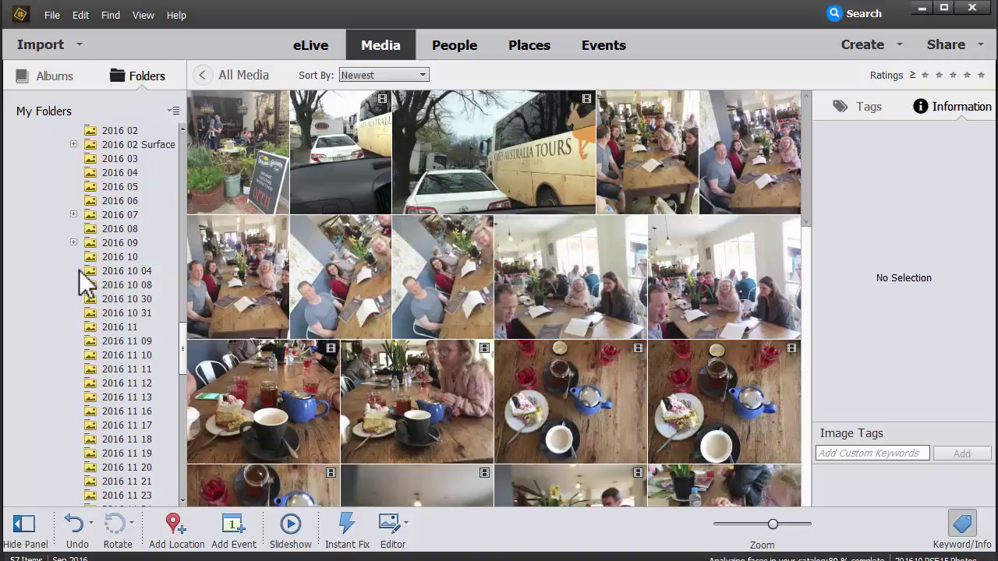
left_click(73, 243)
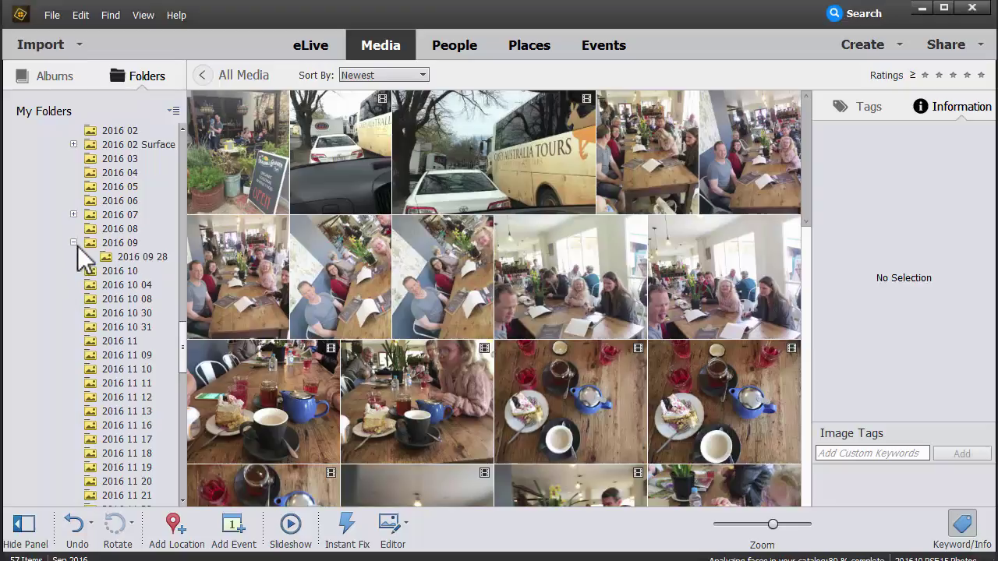
left_click(152, 263)
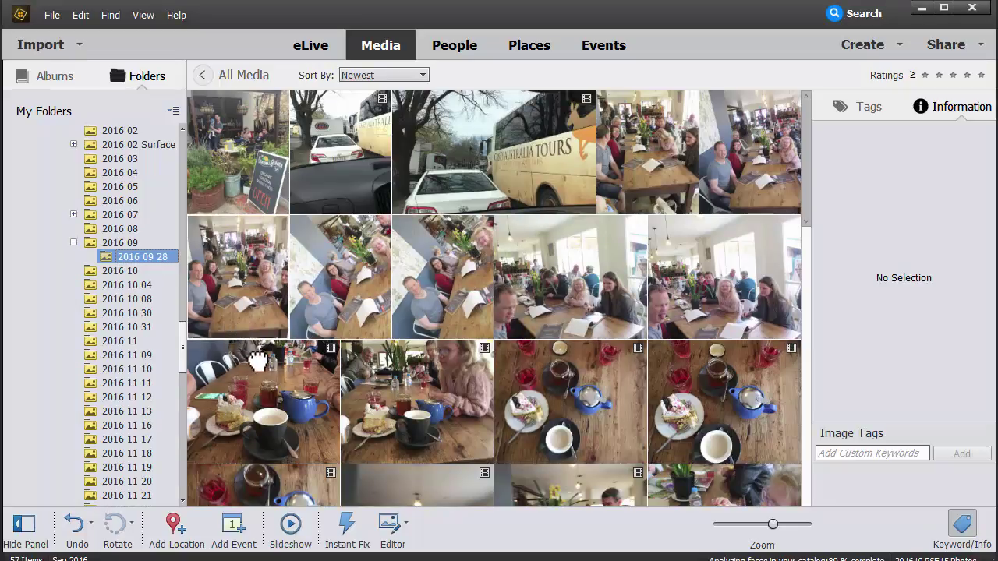
key("ctrl+a")
left_click_drag(290, 335, 129, 257)
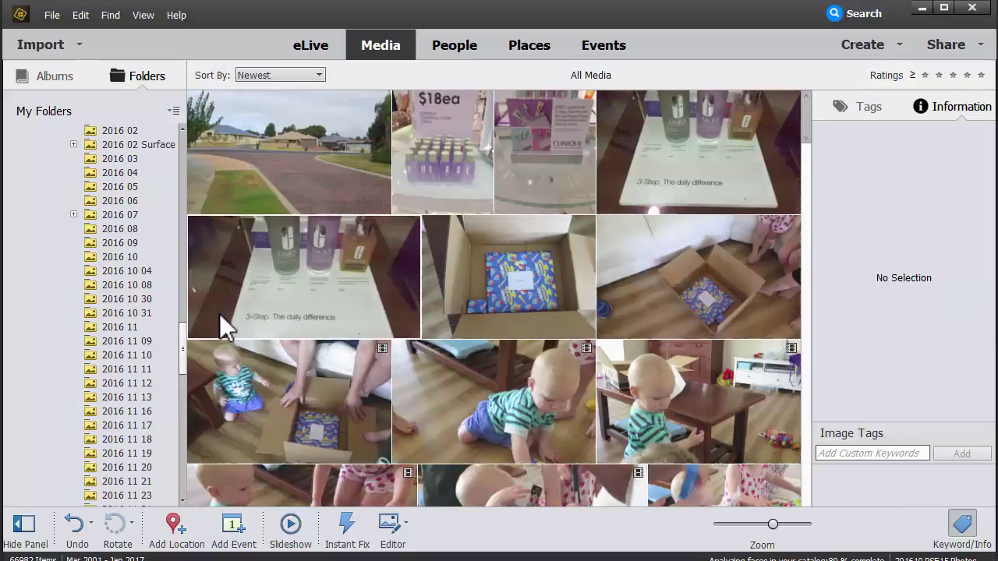
key("alt+Tab")
Delete empty folders 2016 09 21, 2016 09 27 and 2016 09 29, then open 2016 09 (2,090 items).
left_click(639, 460)
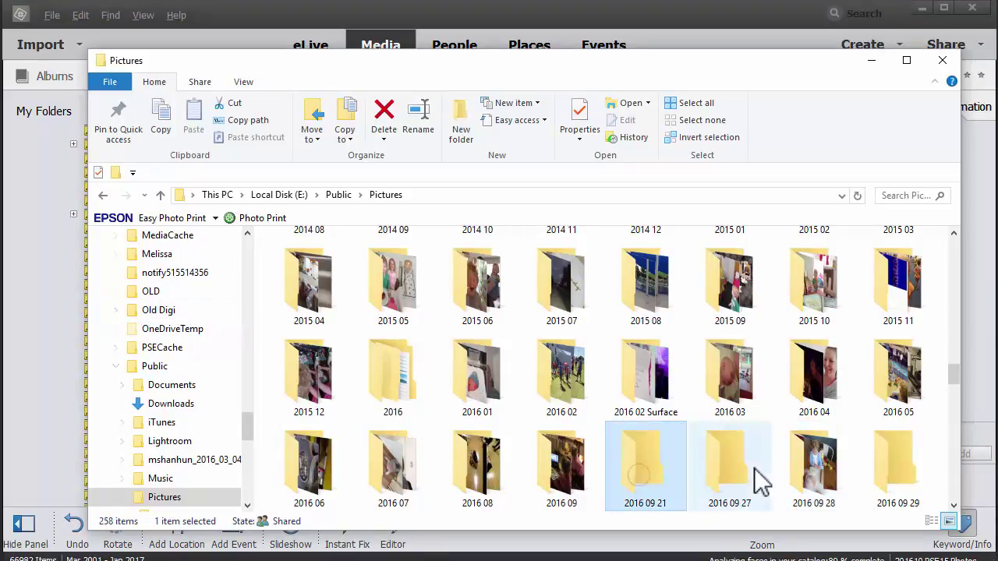
left_click(729, 460, "ctrl")
left_click(881, 468, "ctrl")
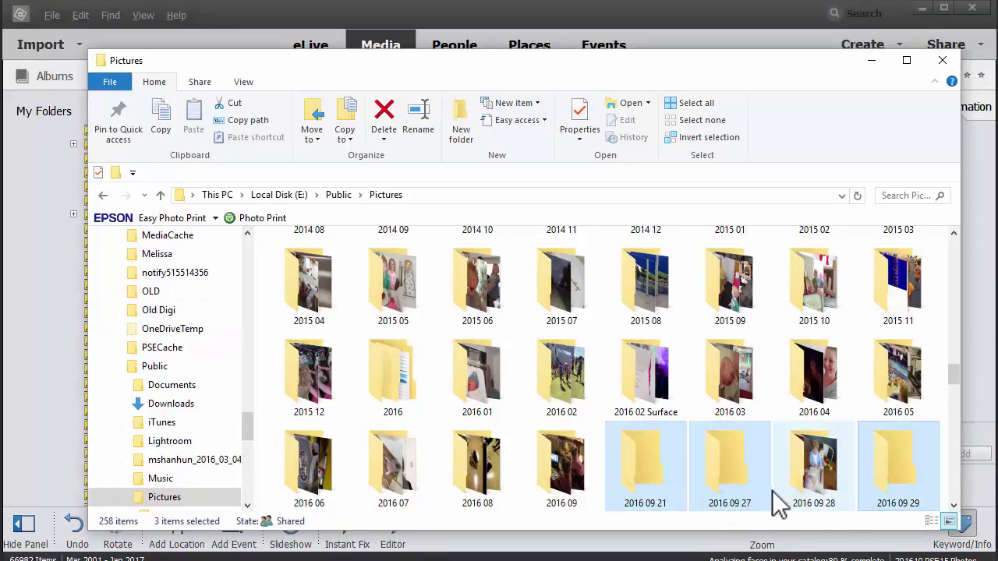
key("Delete")
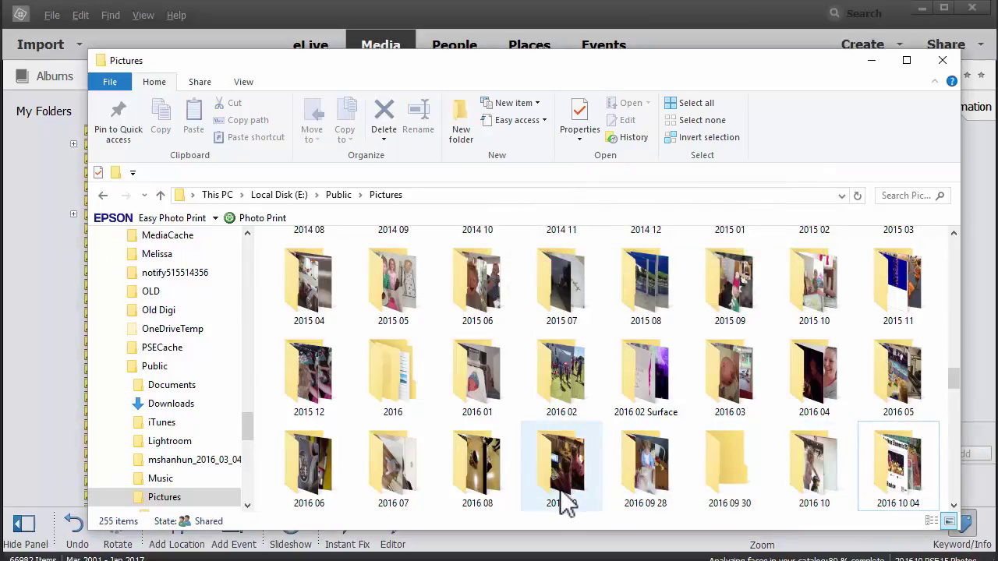
double_click(563, 499)
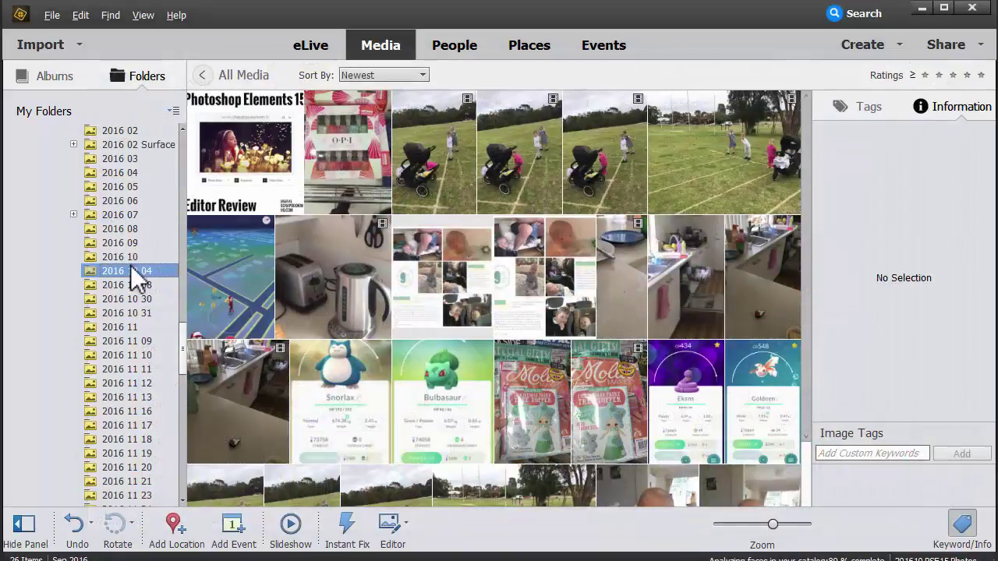
Attempt to rename folder 2016 10 04 to 2016 10 and dismiss the resulting error.
right_click(130, 265)
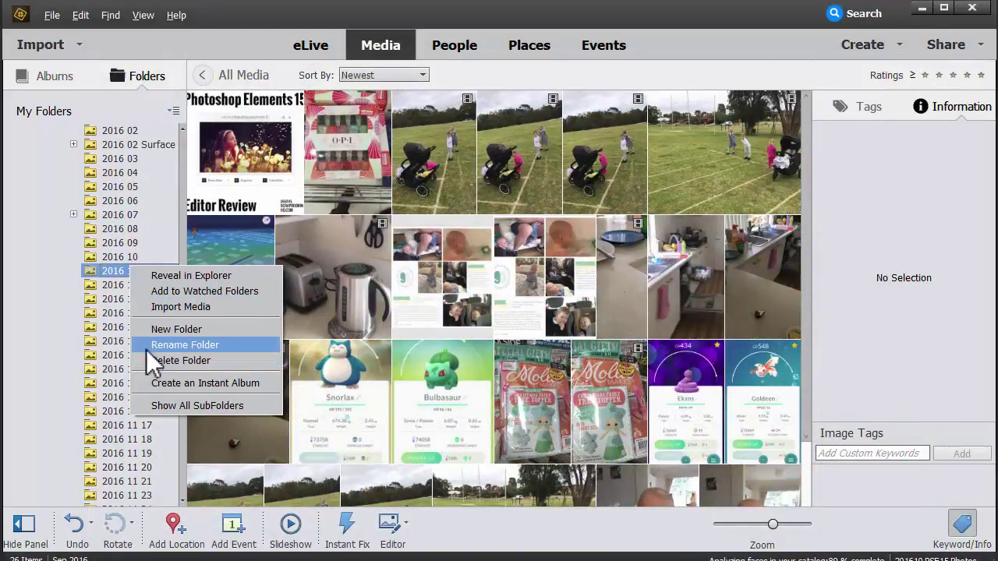
left_click(148, 344)
left_click(131, 271)
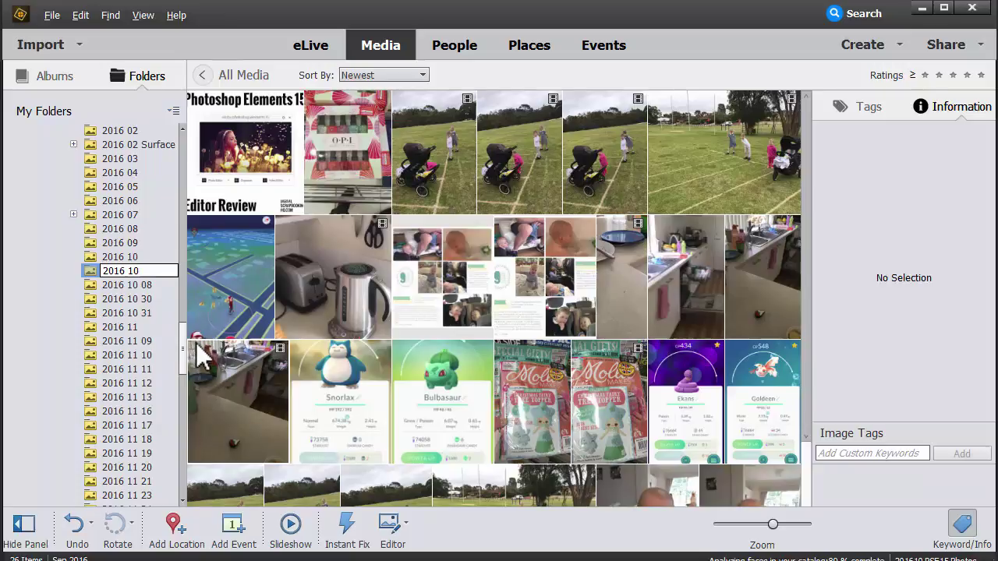
key("Return")
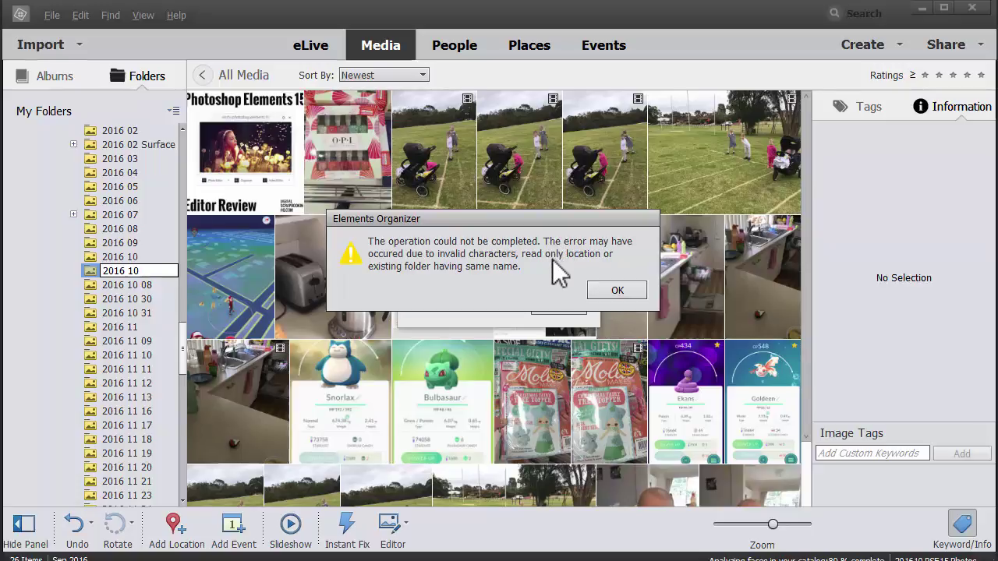
left_click(615, 290)
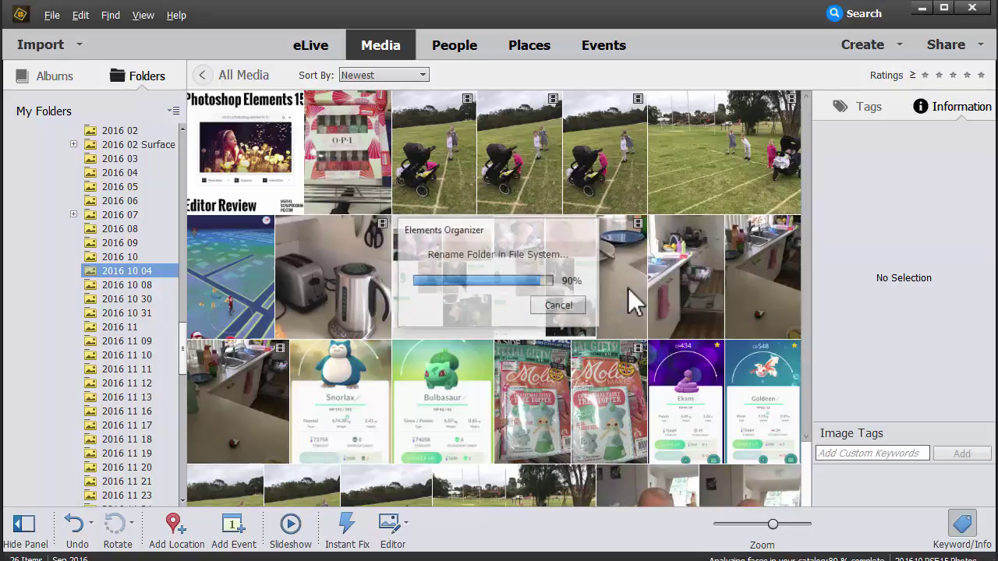
Rename folder 2016 10 04 to '2016 10 test'.
right_click(148, 270)
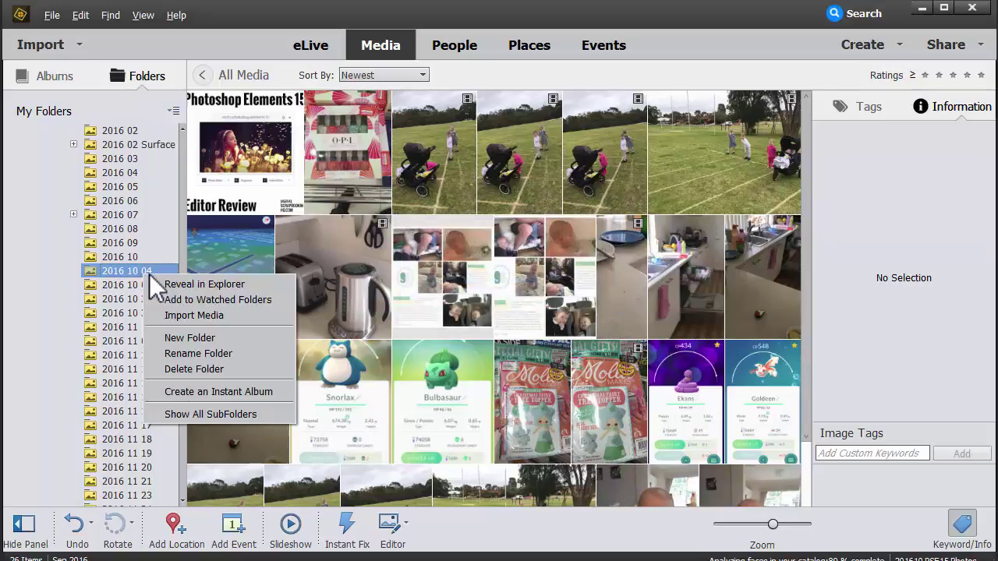
left_click(208, 352)
key("End")
key("BackSpace")
key("BackSpace")
type("test")
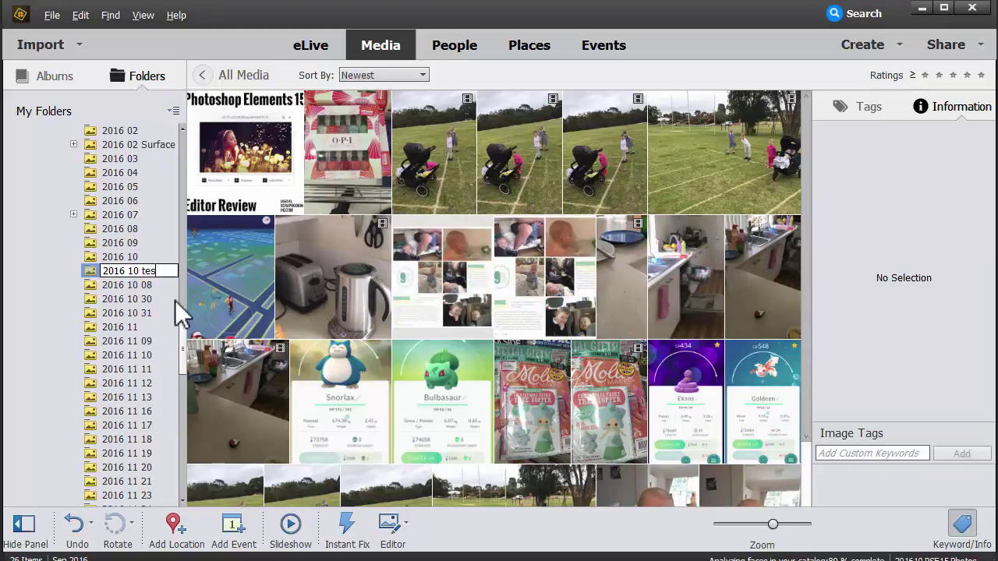
key("Return")
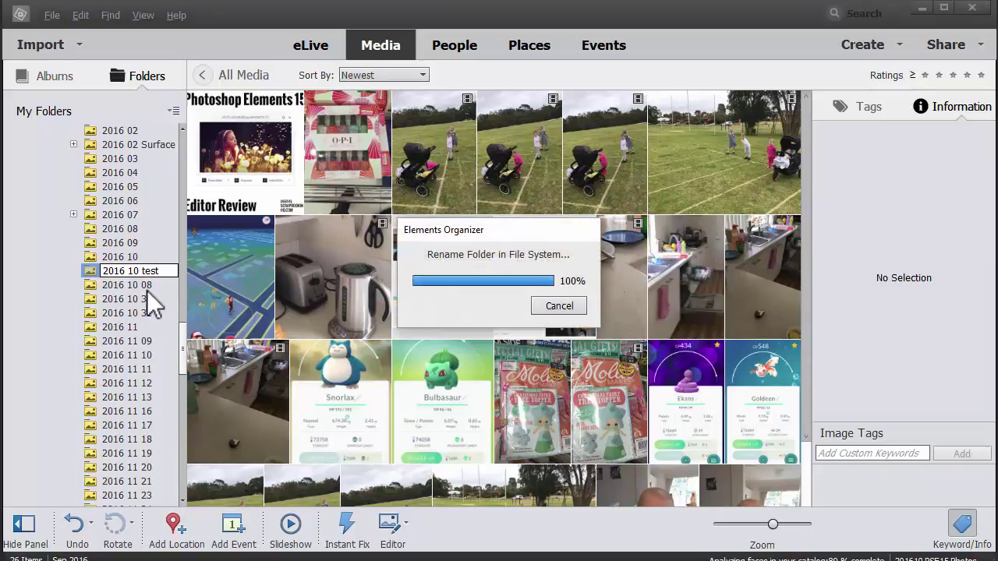
key("alt+Tab")
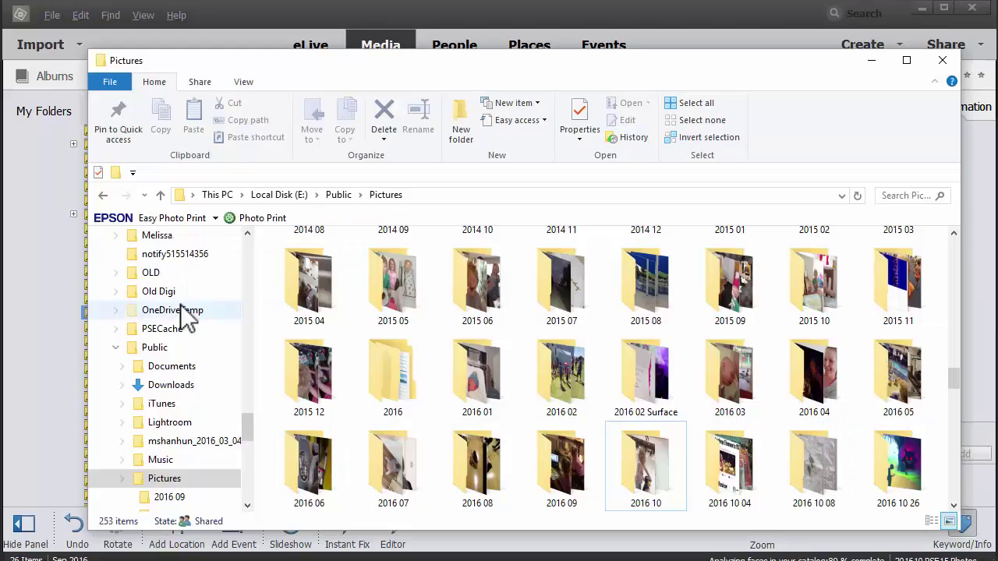
Refresh E:\Public\Pictures, select the 2016 10 test folder, and return to the Organizer.
left_click(856, 196)
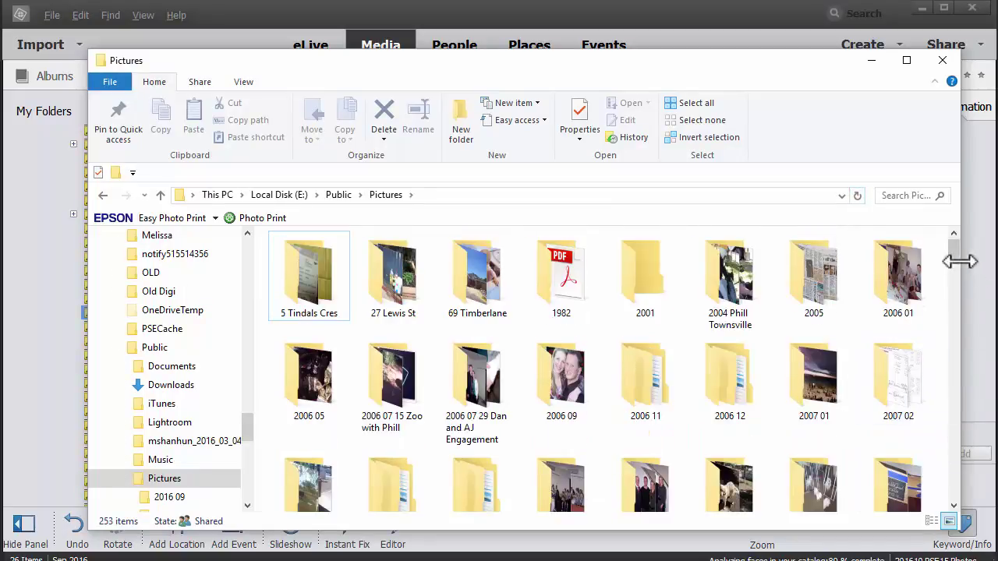
left_click_drag(956, 248, 965, 380)
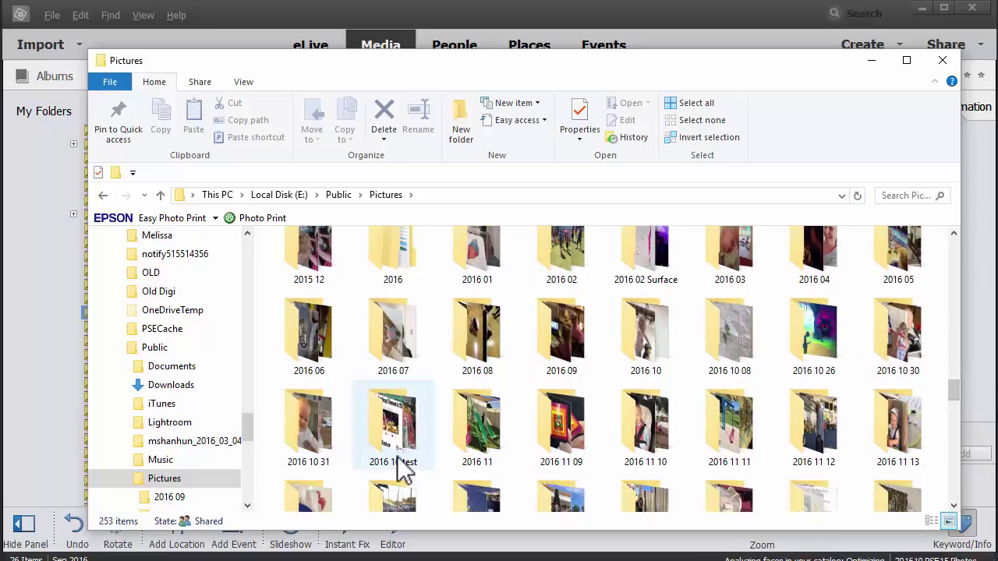
left_click(394, 466)
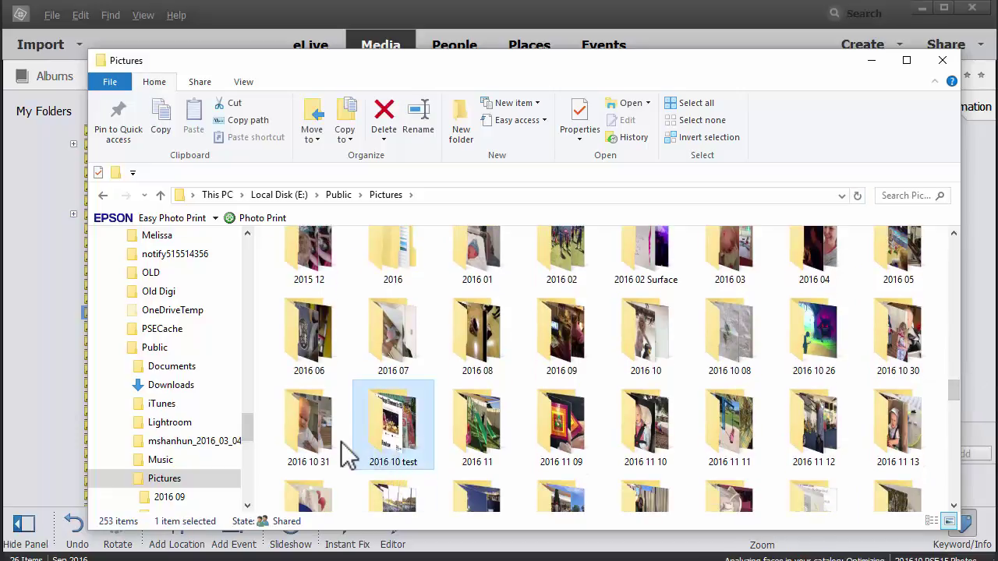
left_click(8, 403)
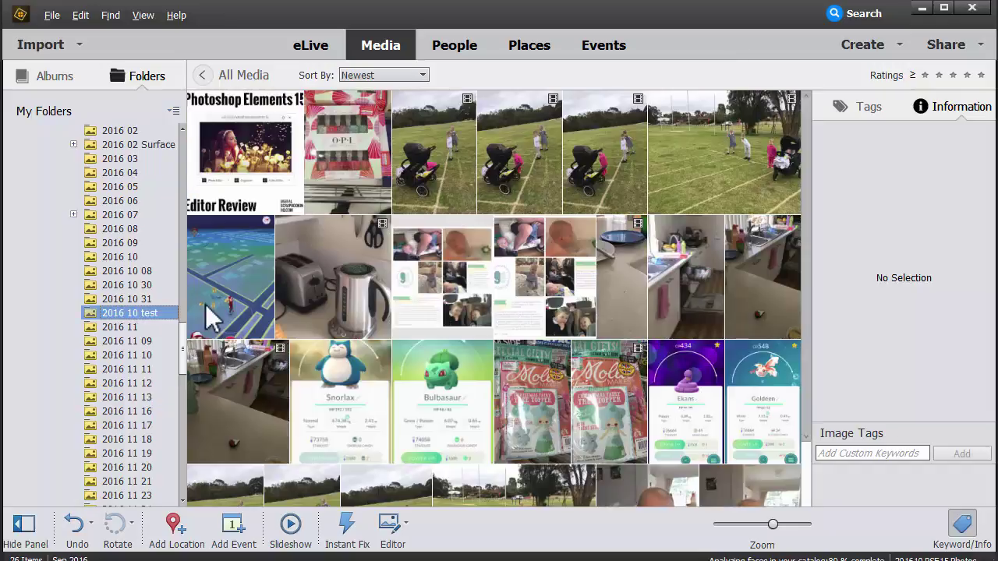
From All Media, move the nine items of 2016 10 30 and 11 photos of 2016 10 08 elsewhere.
left_click(224, 327)
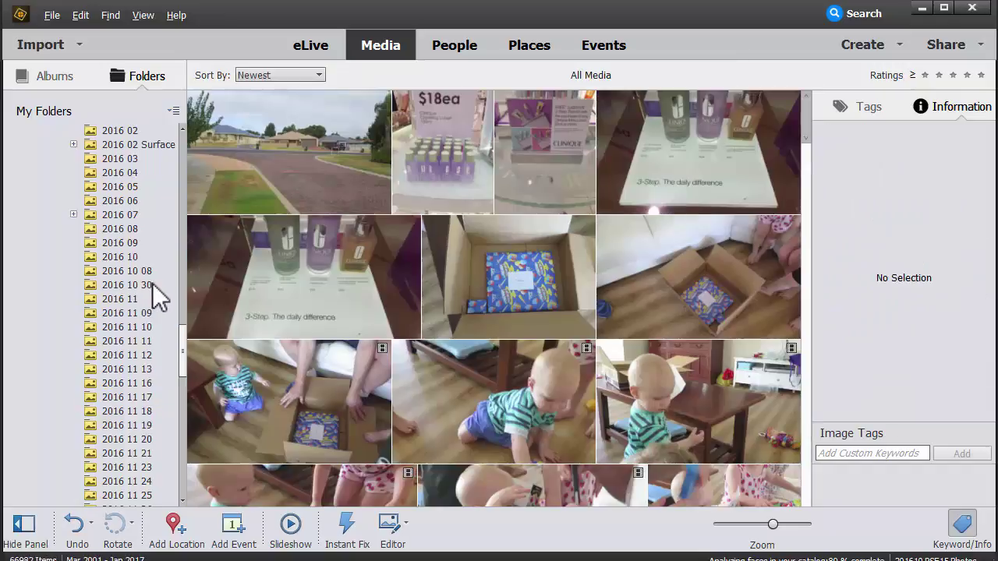
left_click(150, 285)
left_click(226, 310)
key("ctrl+a")
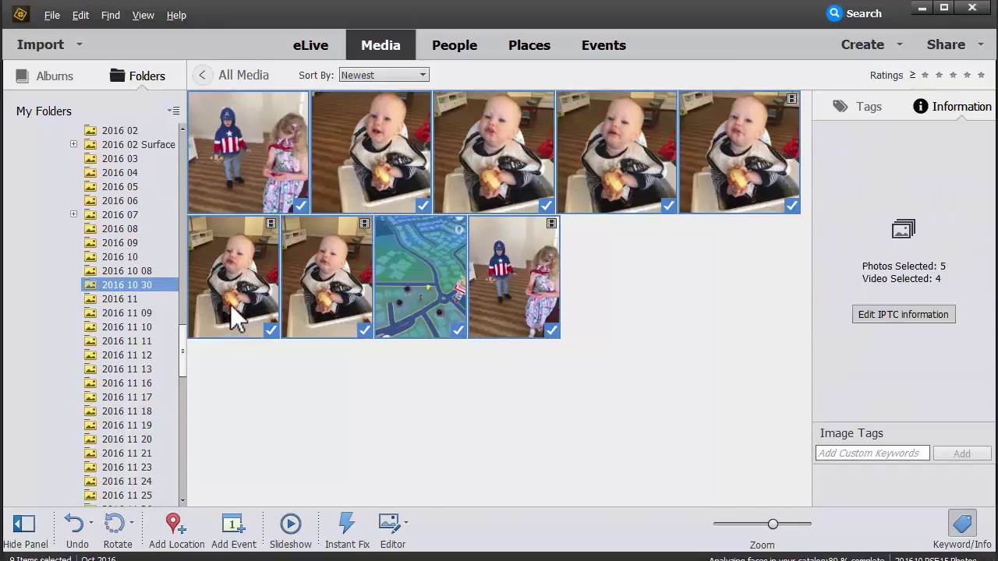
left_click_drag(226, 312, 131, 265)
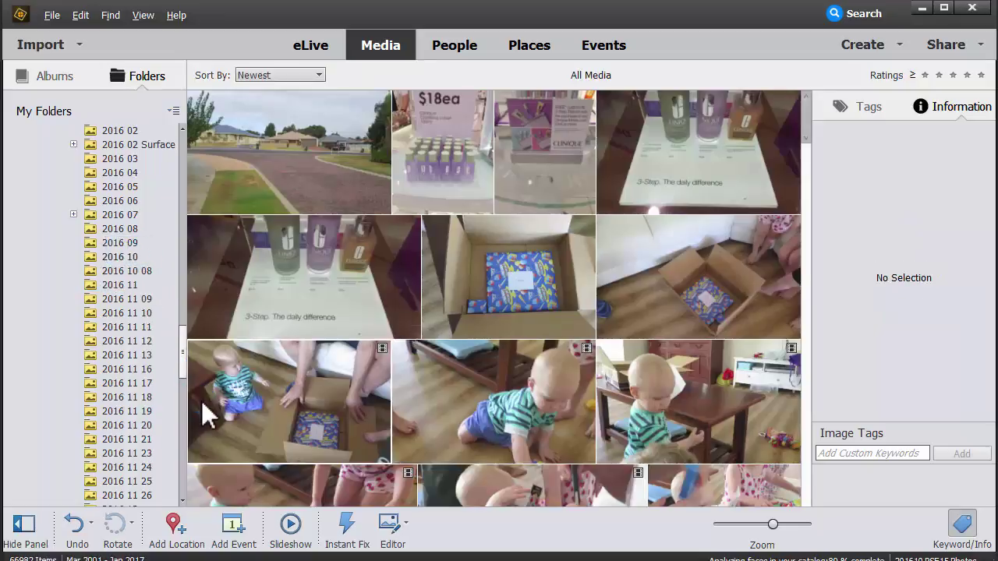
left_click(124, 271)
left_click(222, 326)
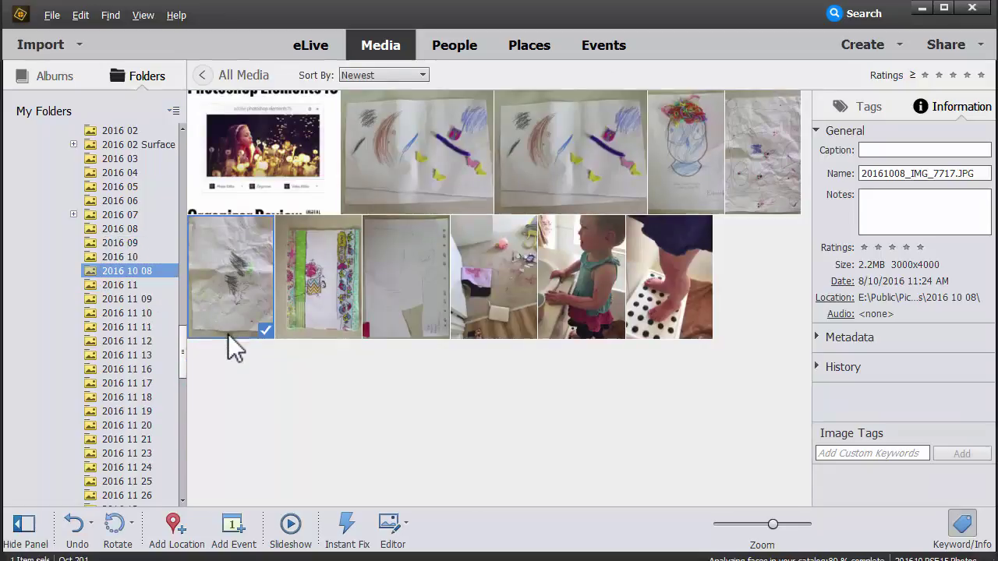
key("ctrl+a")
left_click_drag(235, 308, 146, 254)
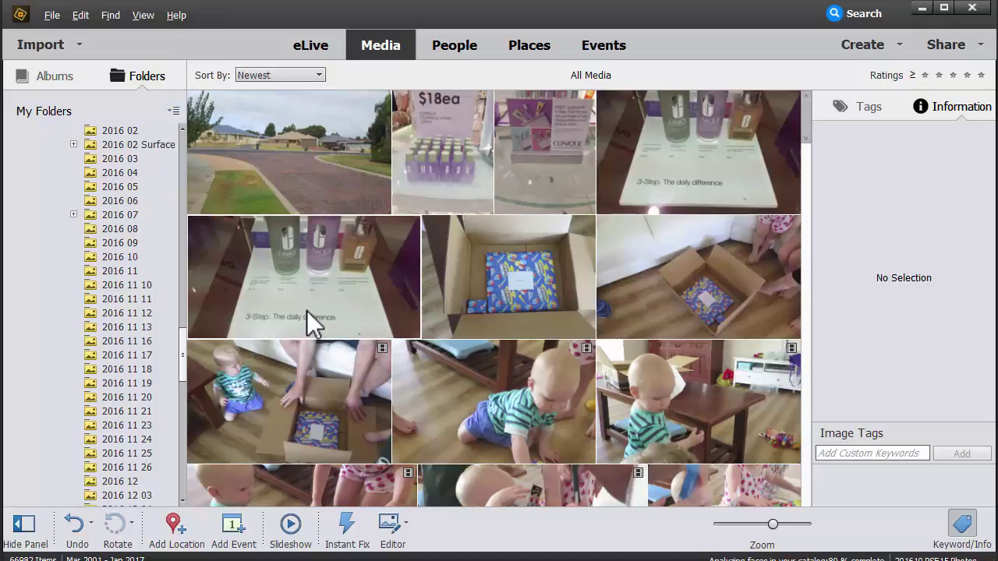
left_click(508, 313)
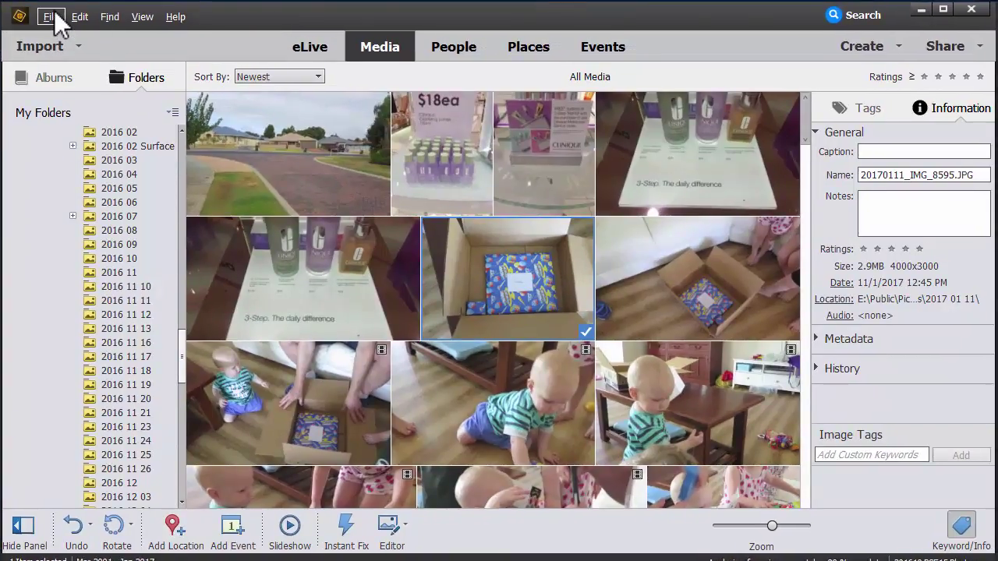
Run File > Reconnect > All Missing Files to search for every missing catalog photo.
left_click(53, 16)
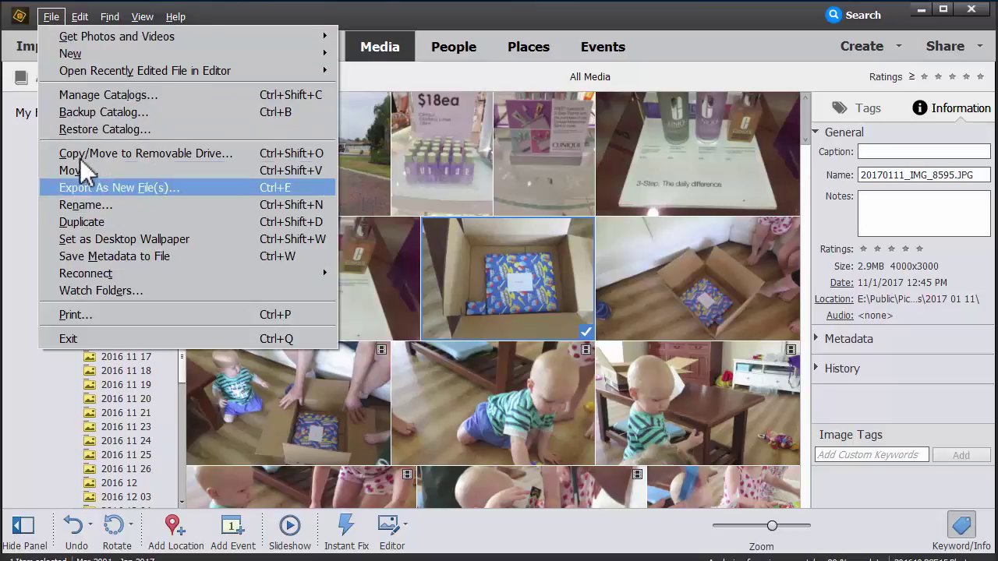
mouse_move(109, 276)
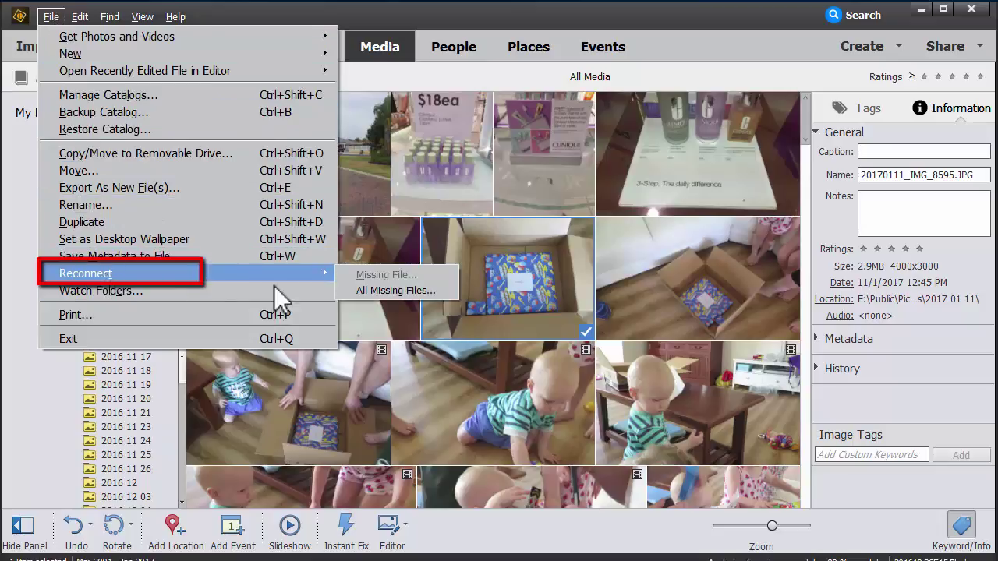
left_click(366, 293)
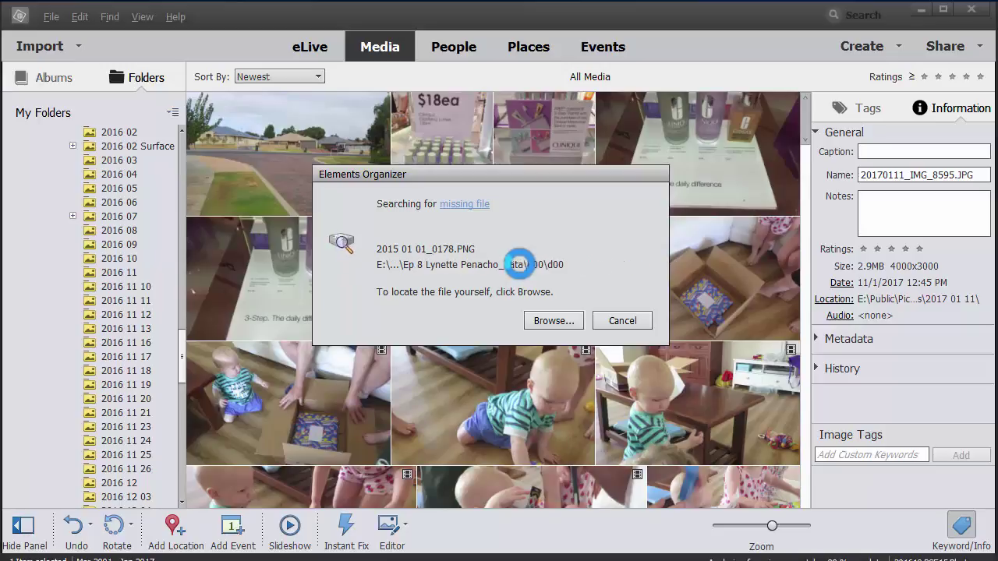
Switch to locating files manually and select the missing 2014 06 25_1777.JPG.
left_click(550, 321)
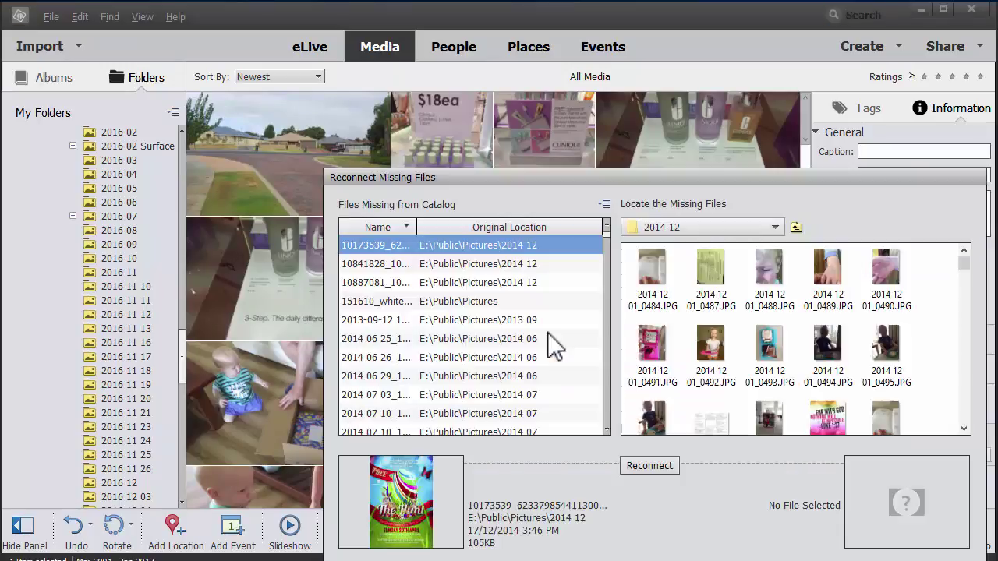
left_click_drag(580, 180, 526, 104)
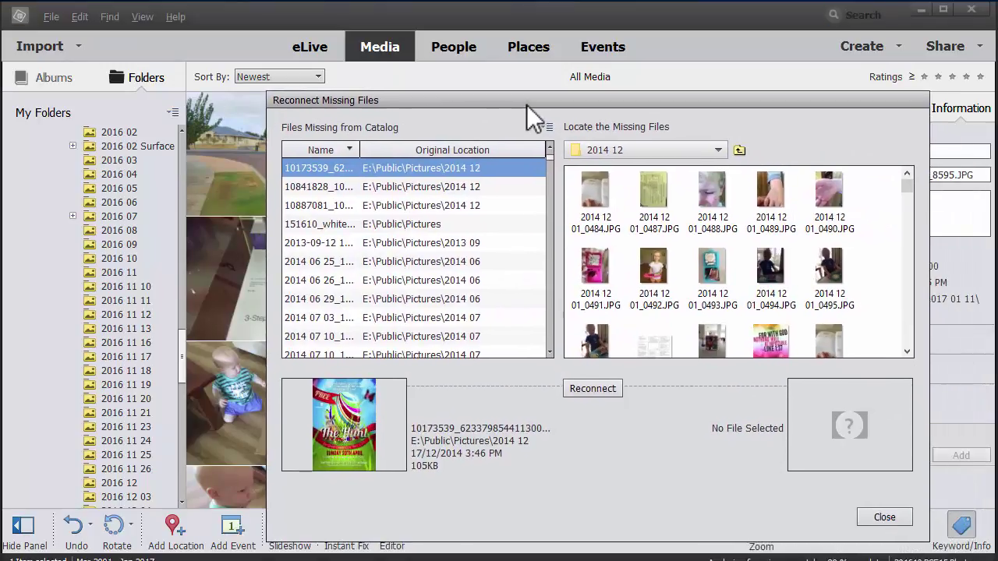
left_click(328, 262)
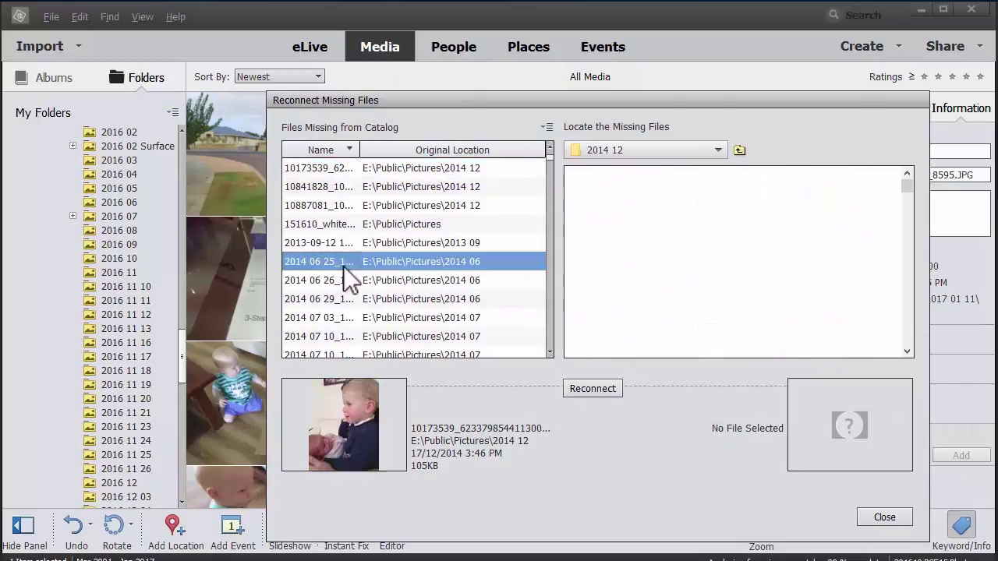
Browse to Pictures\2014 06 and pick IMG_4328.JPG as the matching file.
left_click(712, 155)
left_click(684, 199)
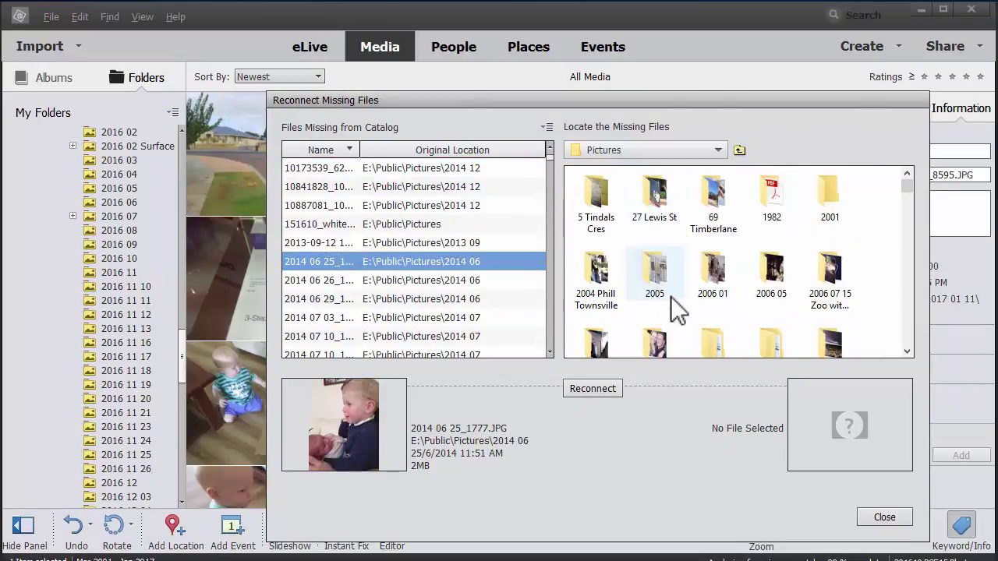
left_click_drag(908, 185, 907, 216)
double_click(769, 282)
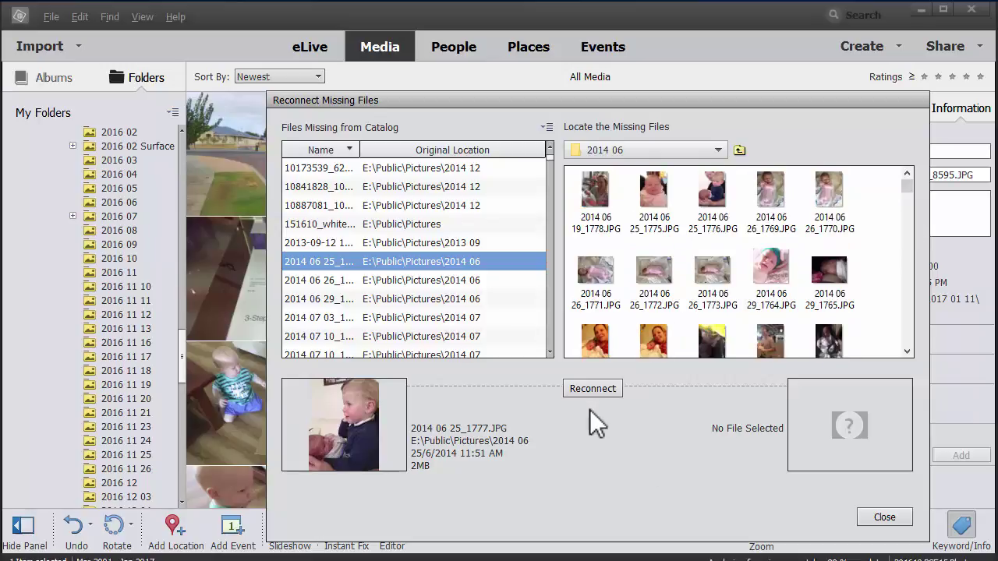
left_click(655, 276)
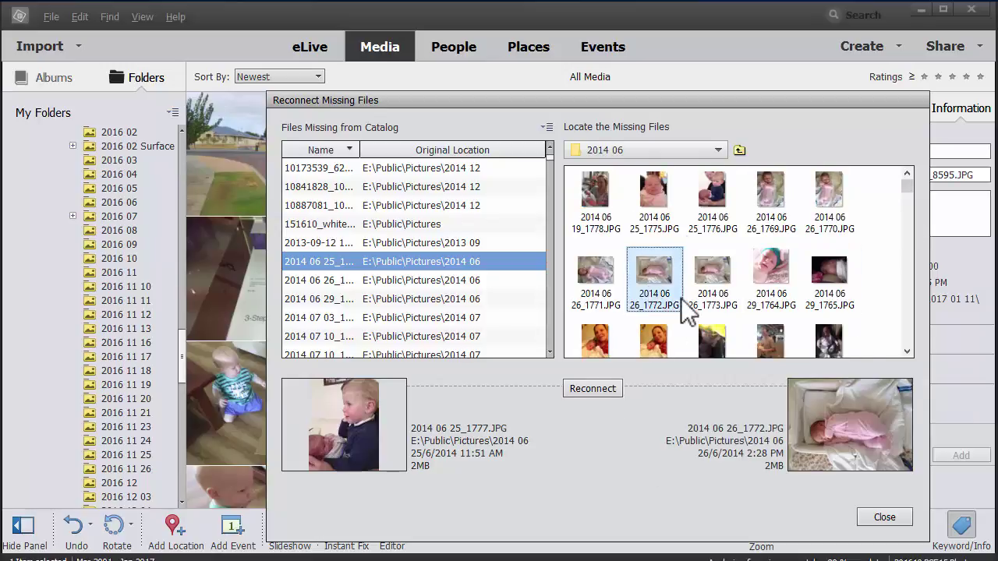
left_click(679, 307, "ctrl")
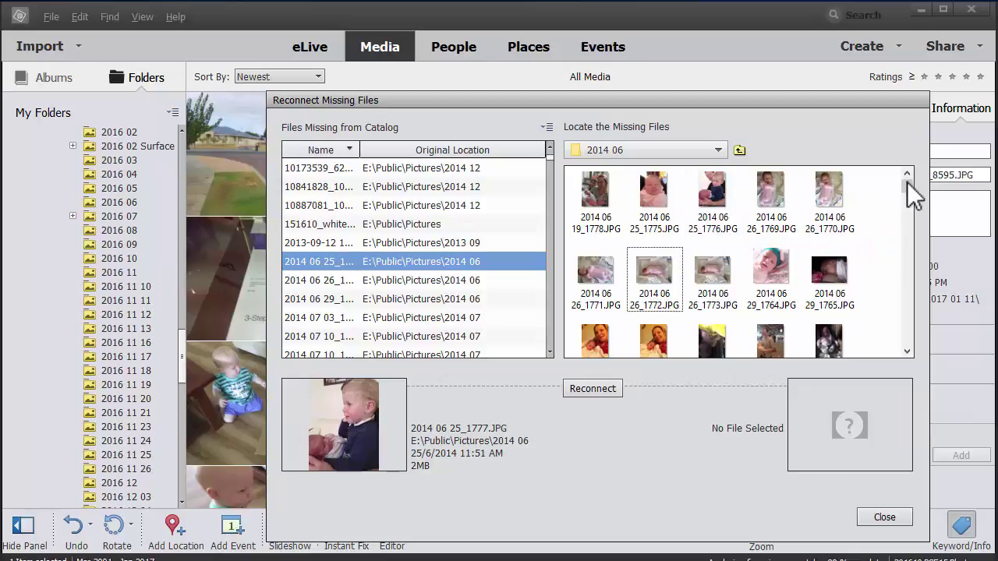
left_click_drag(906, 184, 908, 350)
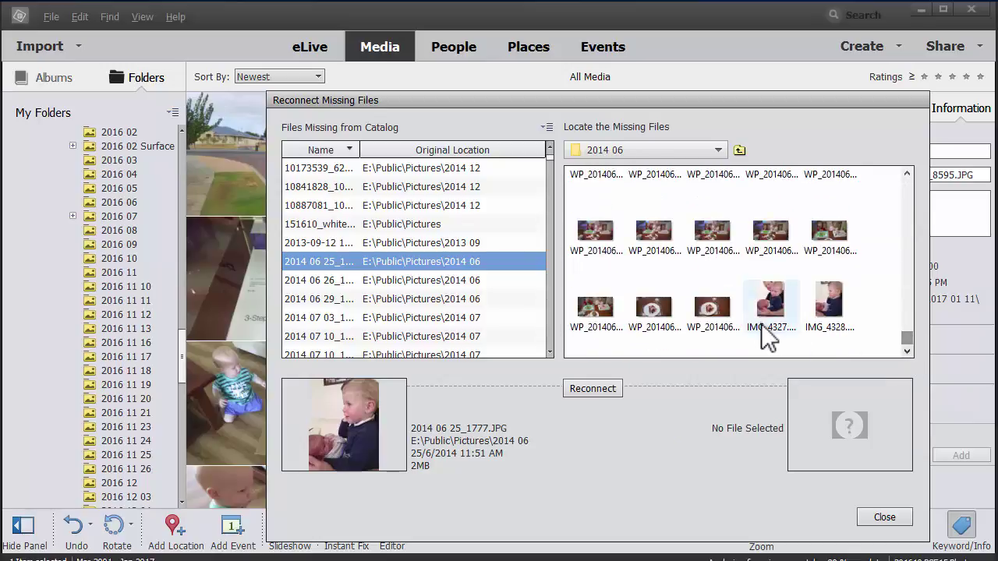
left_click(828, 302)
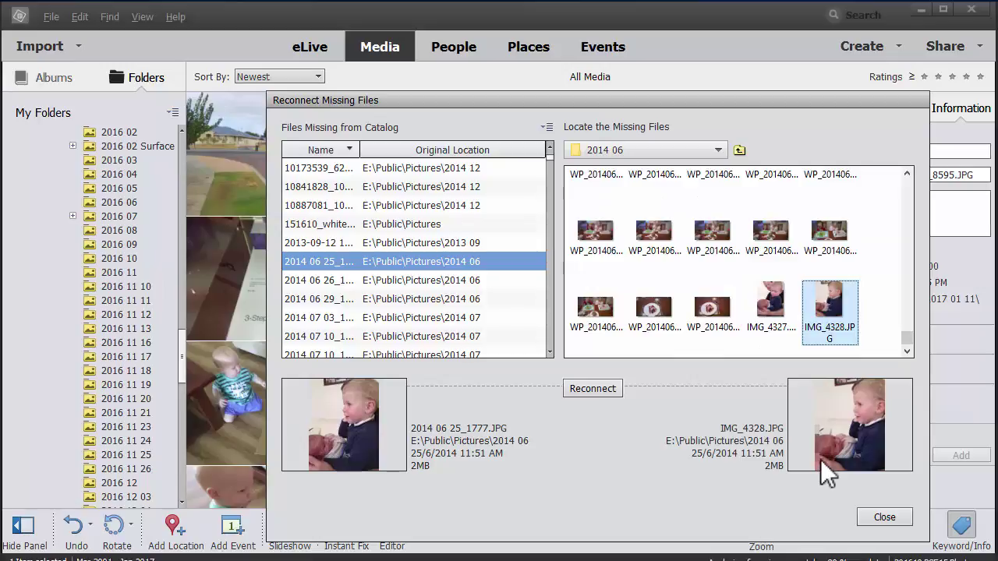
Reconnect 2014 06 25_1777.JPG to IMG_4328.JPG and dismiss the first duplicate-file warnings, through IMG_4204.
left_click(590, 387)
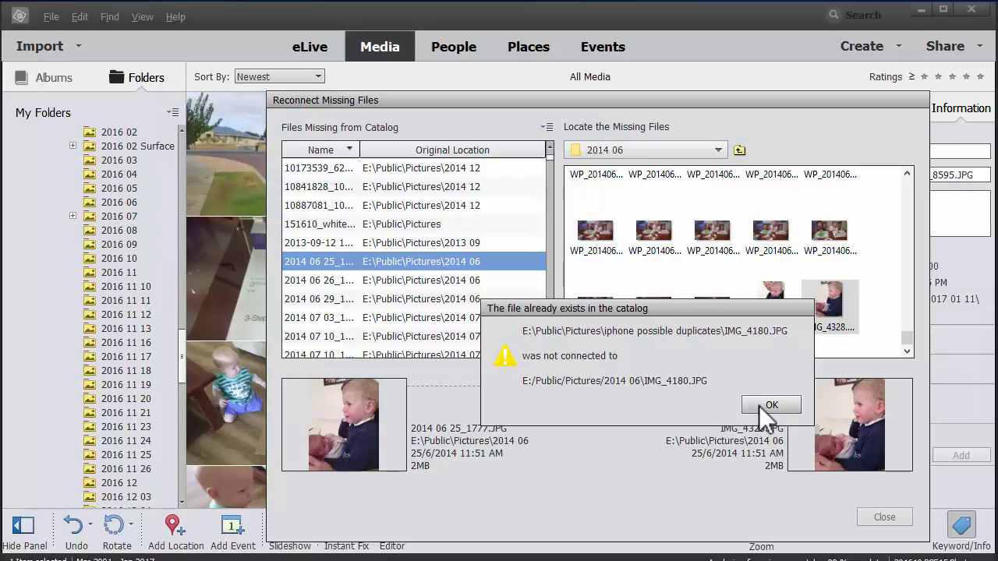
left_click(760, 406)
left_click(710, 332)
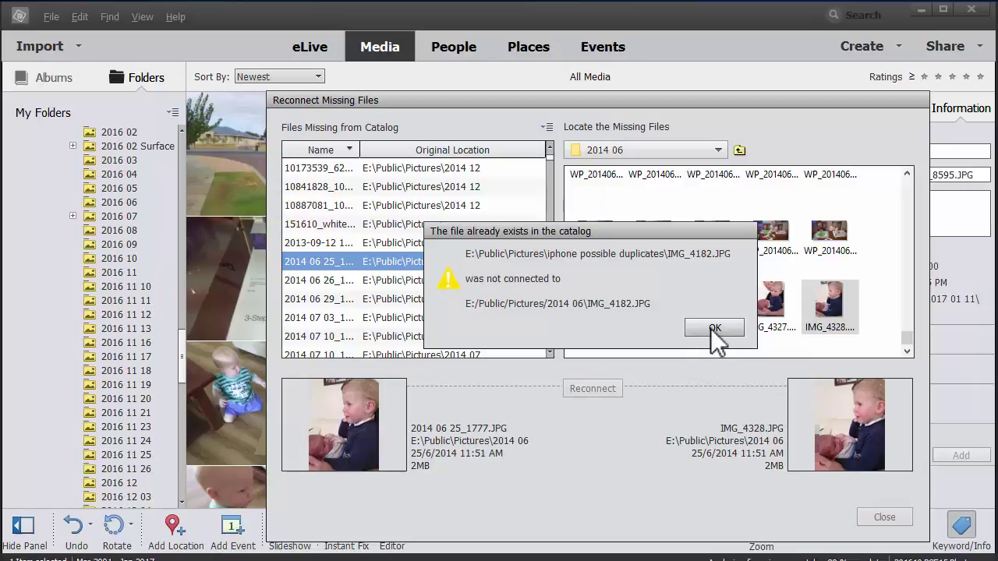
left_click(716, 334)
left_click(721, 343)
left_click(720, 333)
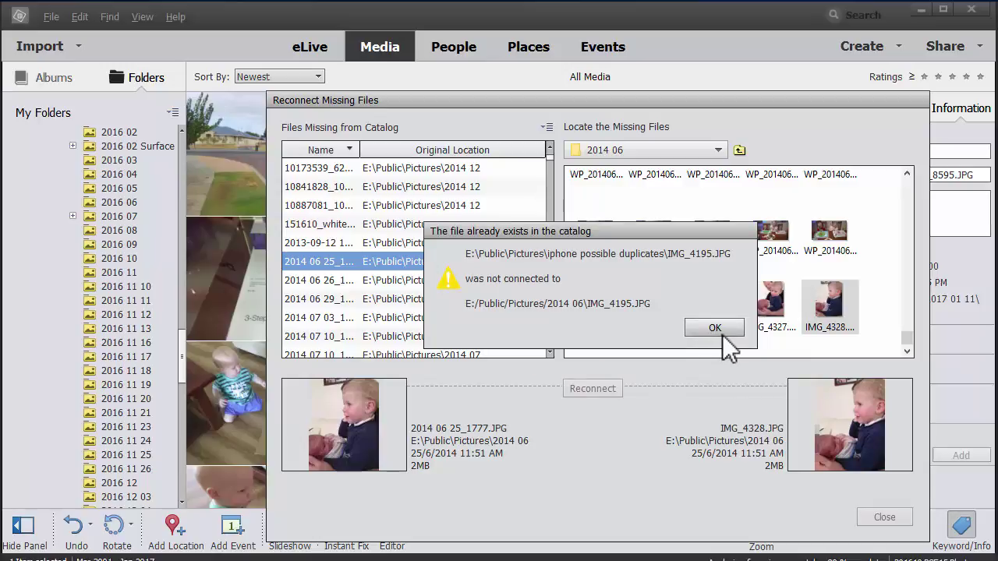
left_click(719, 332)
left_click(718, 327)
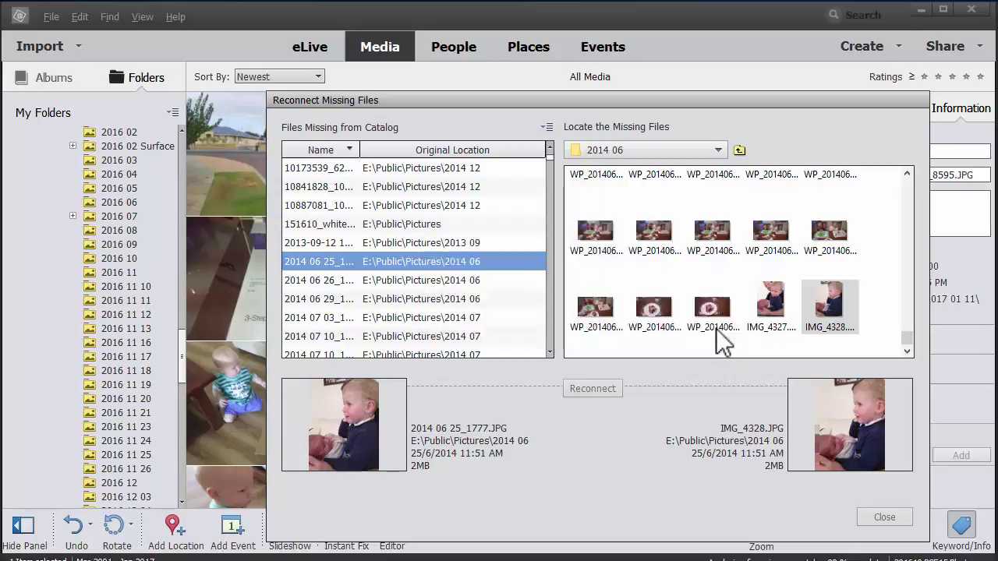
Dismiss the remaining 'file already exists in the catalog' warnings.
left_click(689, 329)
left_click(688, 330)
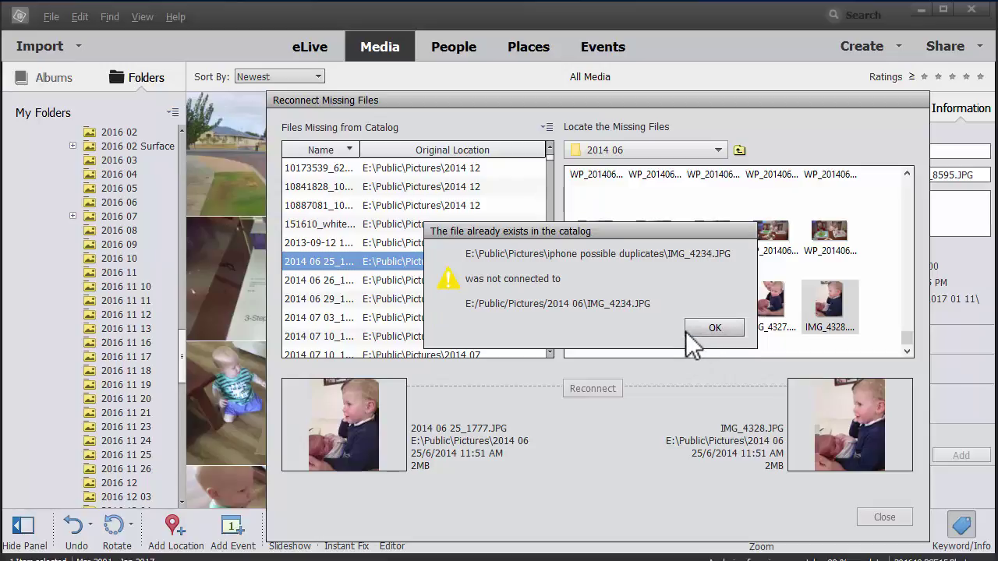
left_click(688, 331)
left_click(688, 331)
left_click(688, 332)
left_click(687, 332)
left_click(686, 332)
left_click(687, 332)
left_click(686, 332)
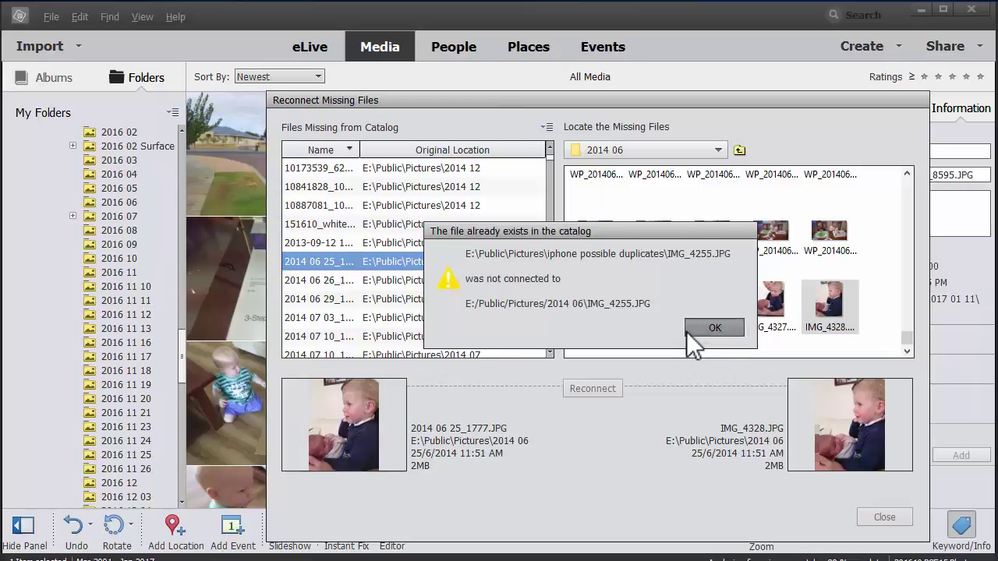
left_click(686, 331)
left_click(686, 330)
left_click(686, 329)
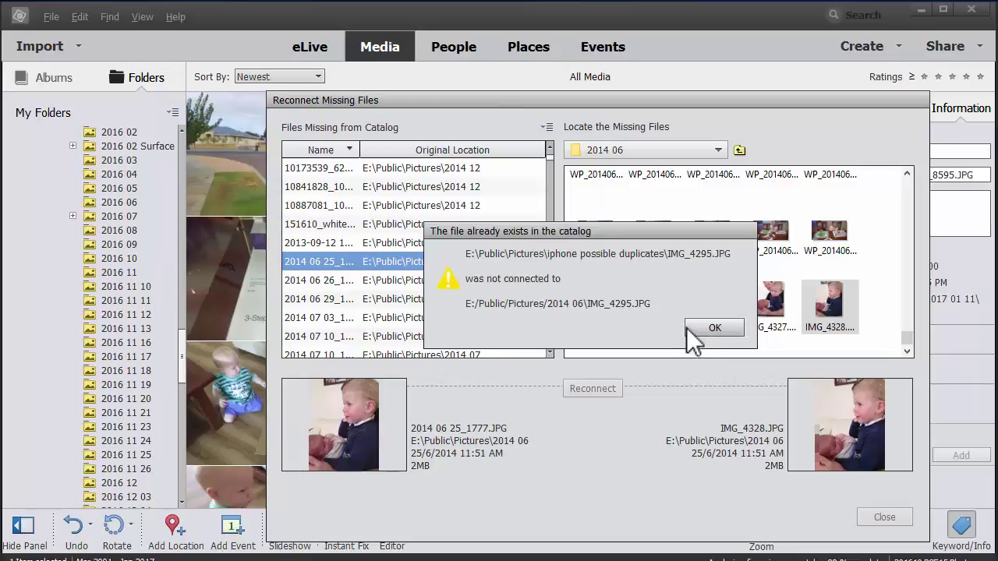
left_click(686, 327)
left_click(687, 328)
left_click(688, 328)
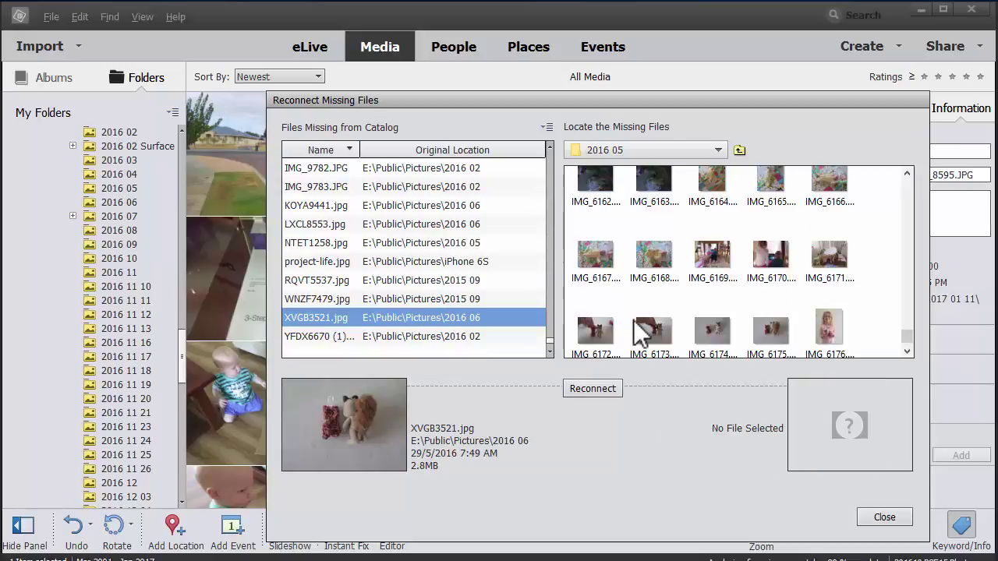
Match XVGB3521.jpg to IMG_6175 from 2016 05 and start the reconnect.
left_click(776, 340)
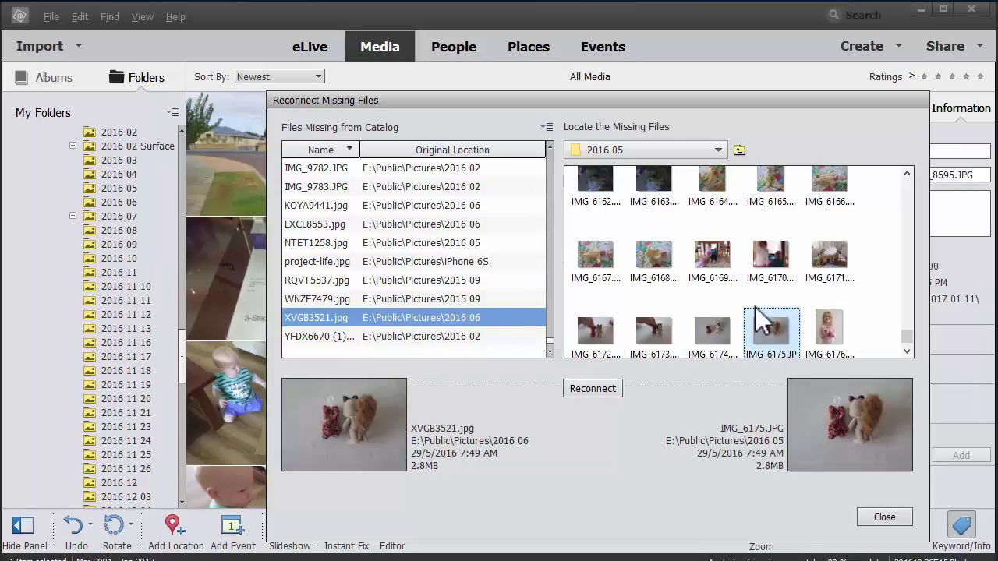
left_click(602, 389)
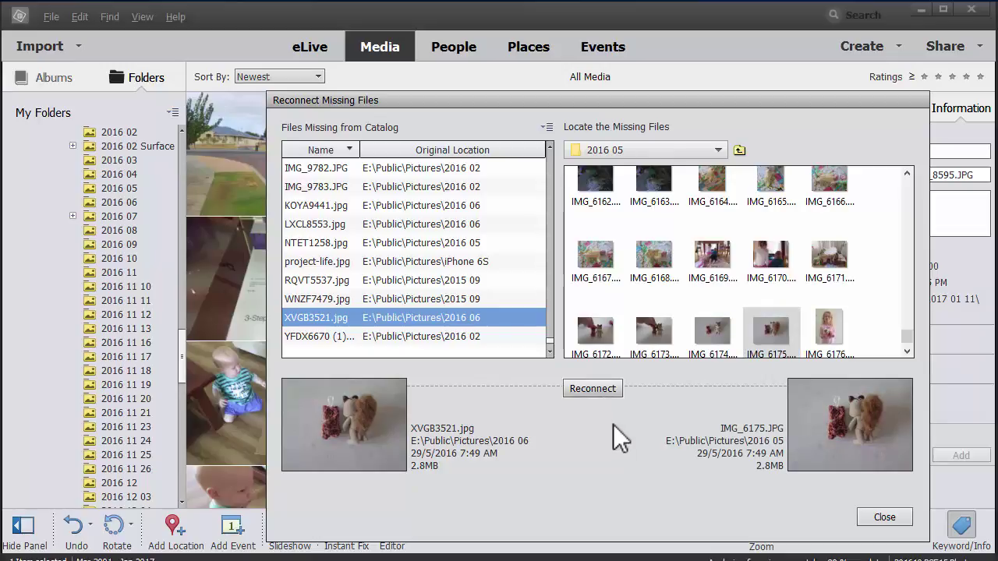
left_click(592, 389)
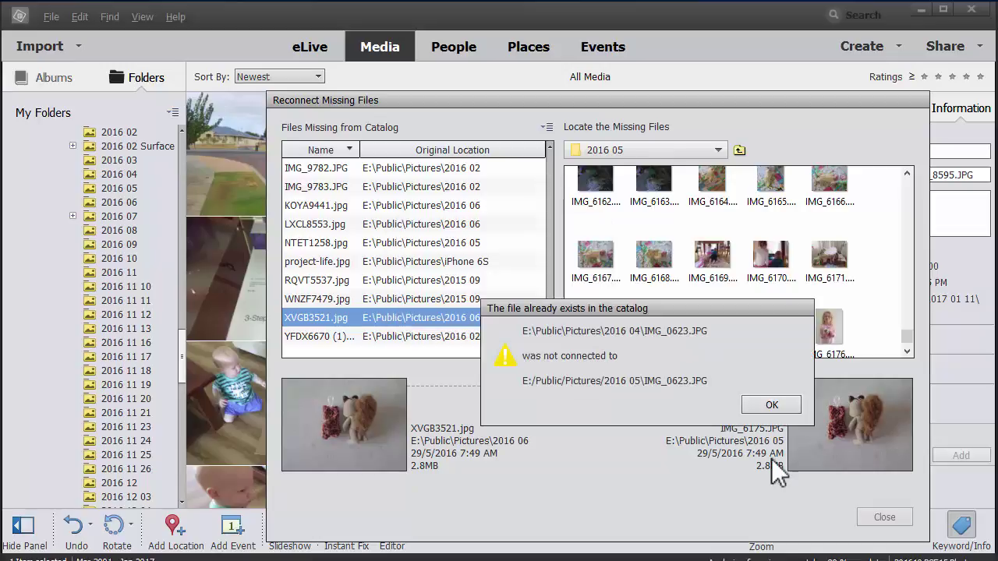
Dismiss the IMG_0623, IMG_0624 and remaining duplicate-file warnings.
left_click(787, 406)
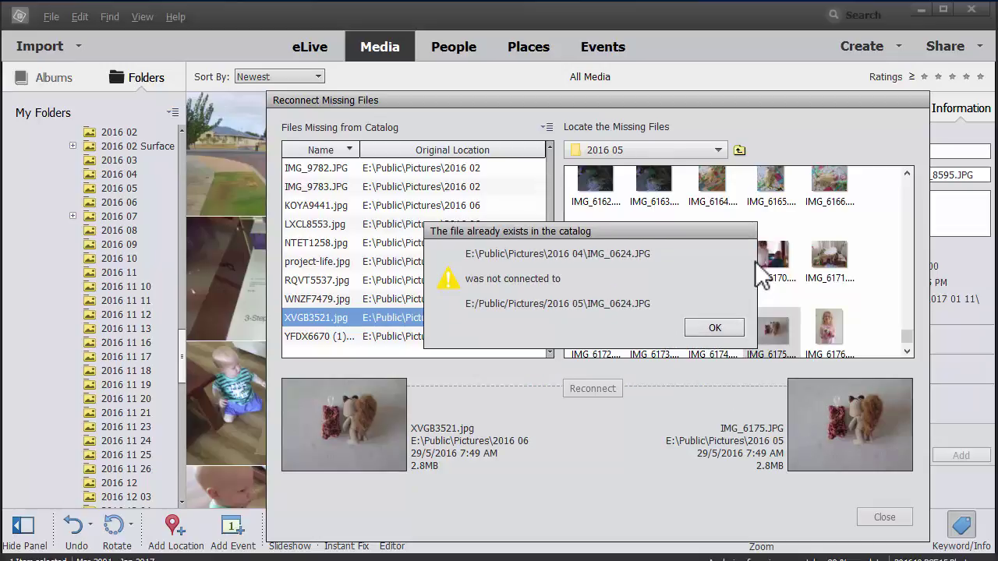
left_click(714, 331)
left_click(711, 333)
left_click(712, 331)
left_click(712, 330)
left_click(712, 330)
left_click(713, 331)
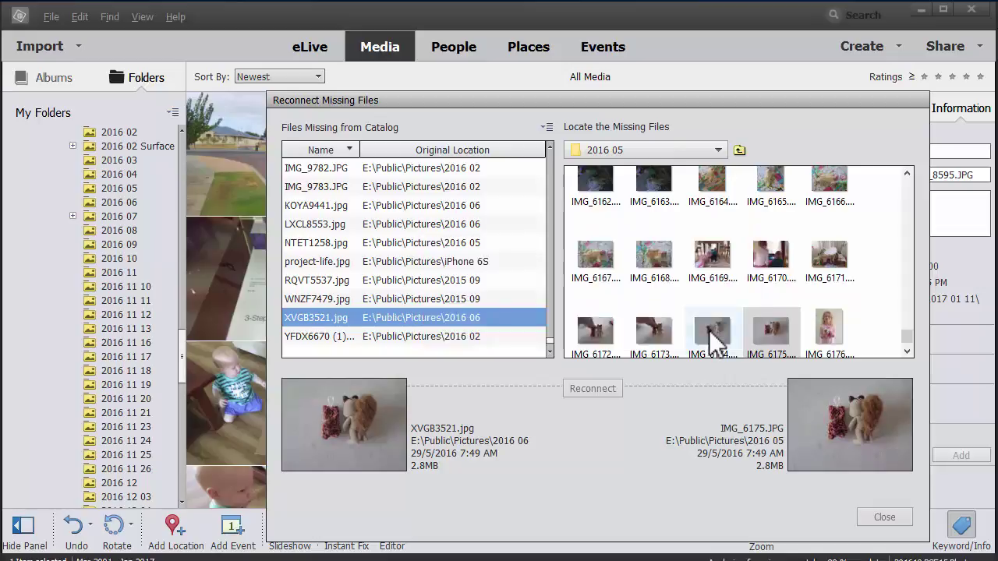
left_click(712, 331)
left_click(712, 330)
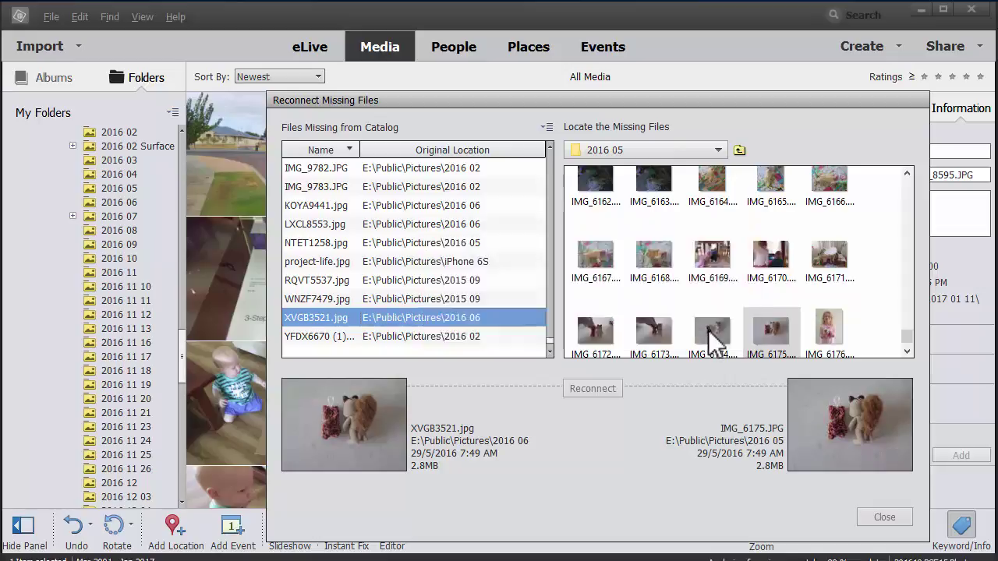
left_click(712, 331)
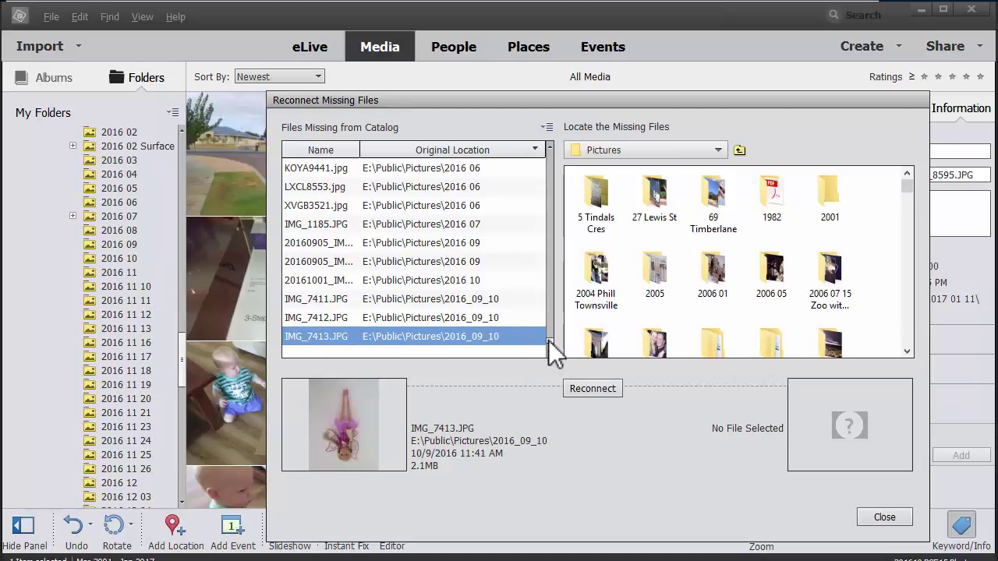
Select both 20151226.jpg and 20151226.psd at the top of the missing-files list.
left_click_drag(549, 341, 556, 140)
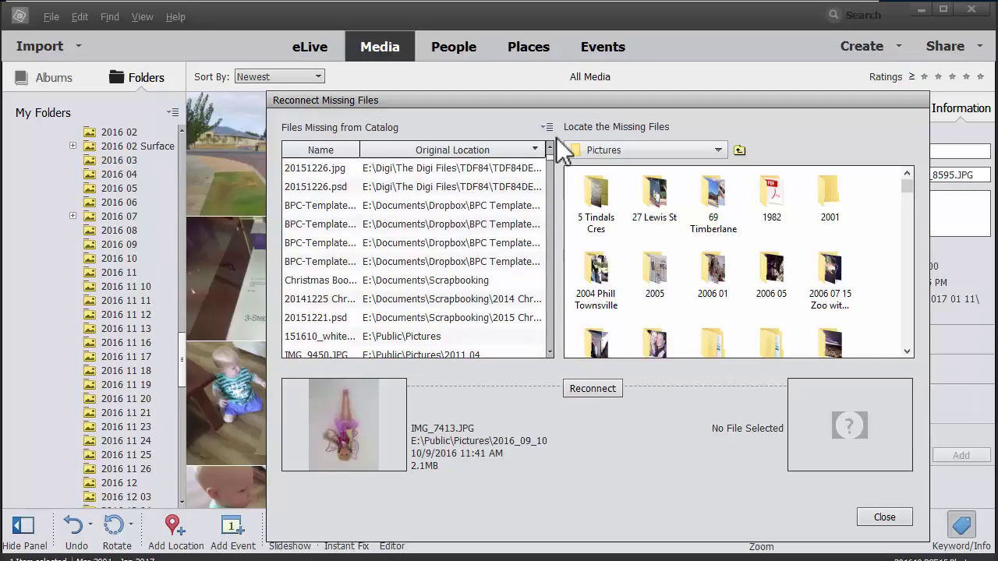
left_click(335, 169)
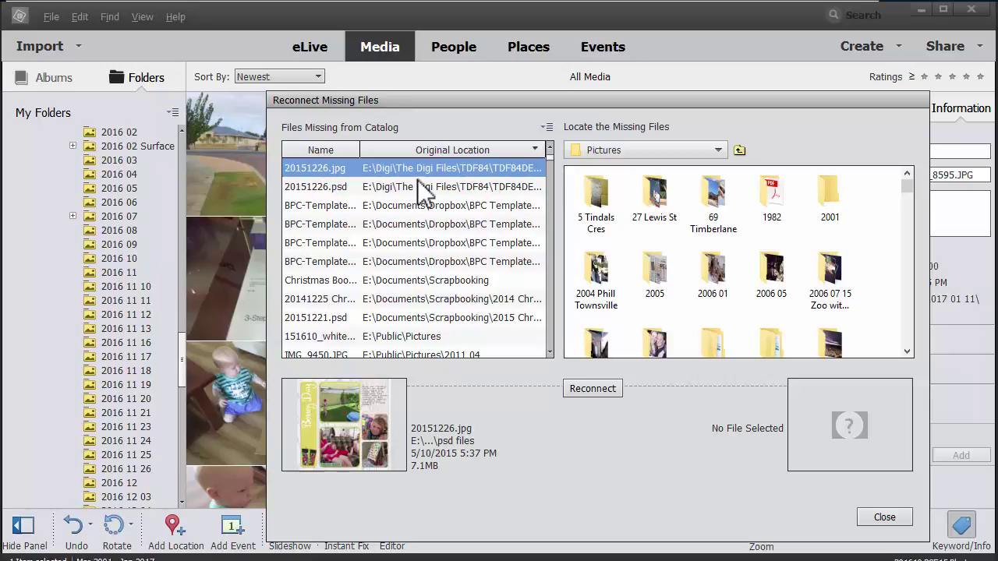
left_click(328, 188)
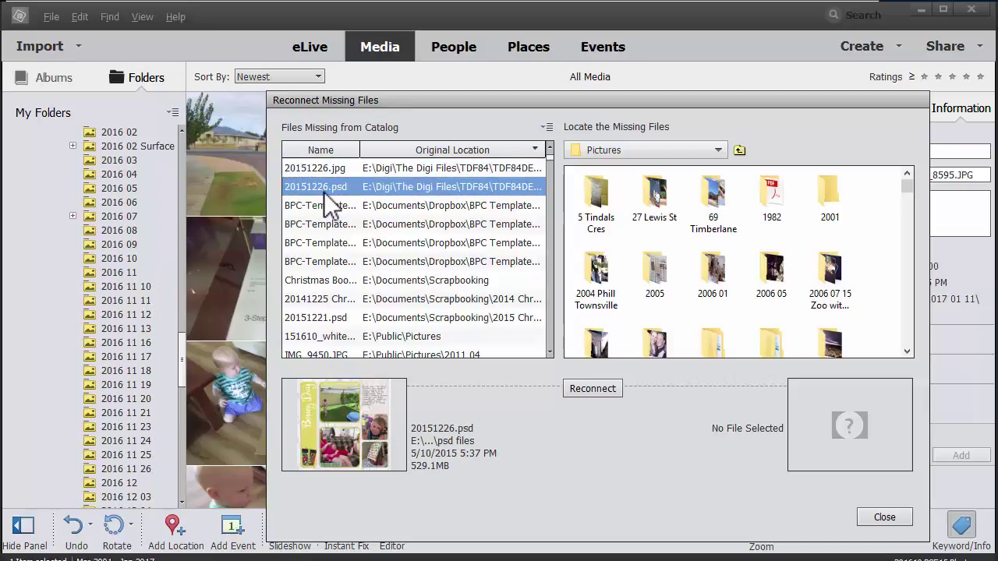
left_click(319, 168)
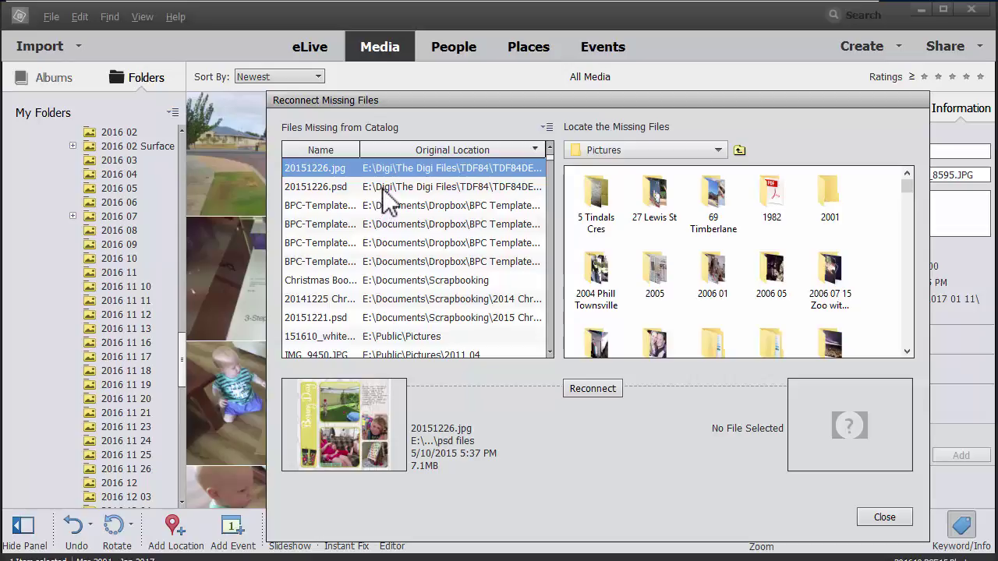
left_click(387, 187, "shift")
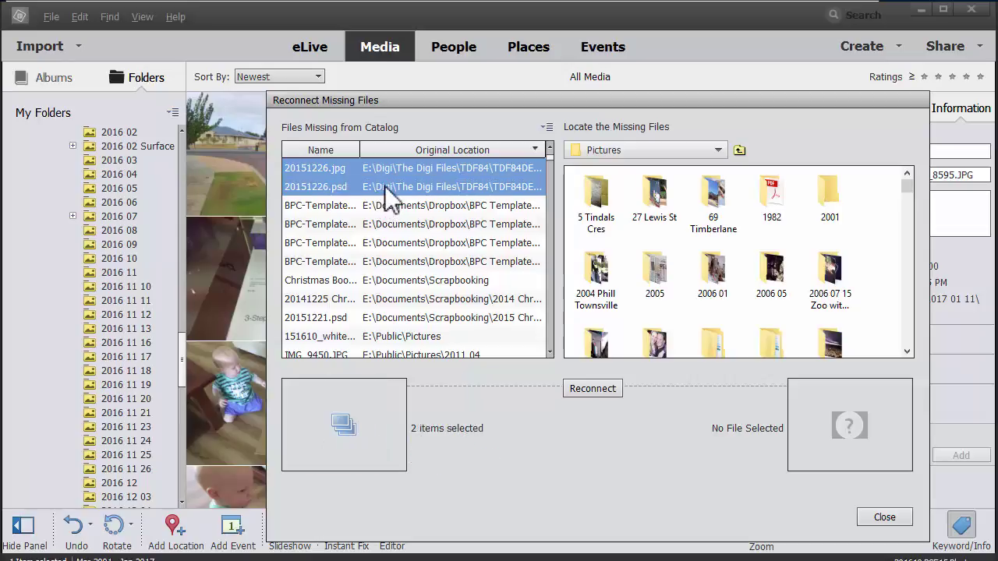
Delete the two 20151226 entries from the catalog.
left_click(547, 127)
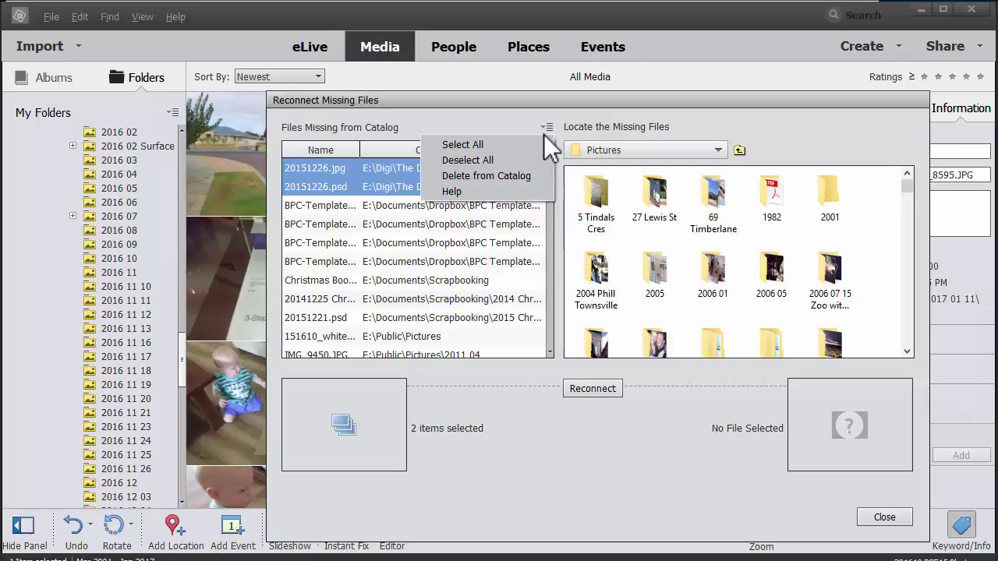
left_click(536, 176)
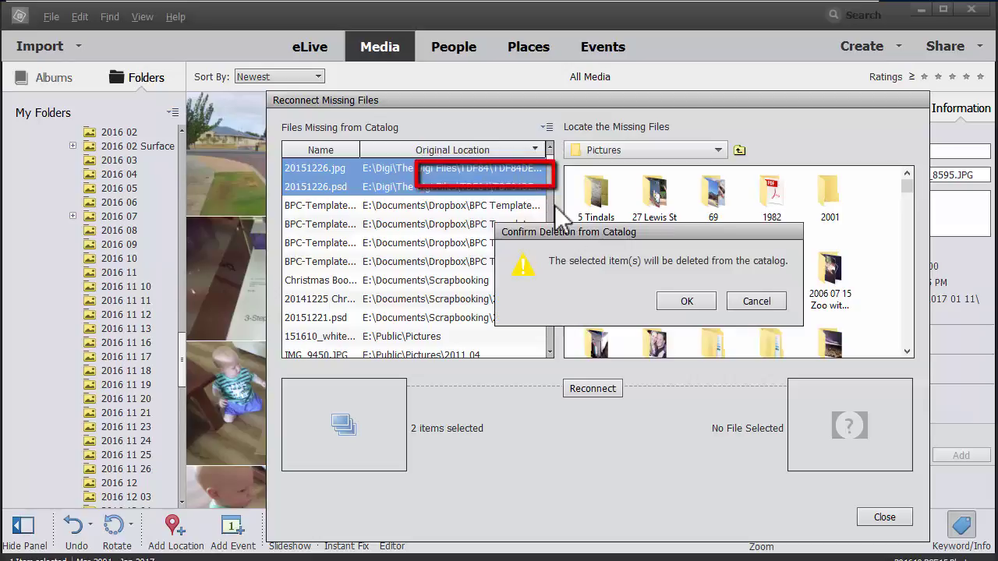
left_click(687, 302)
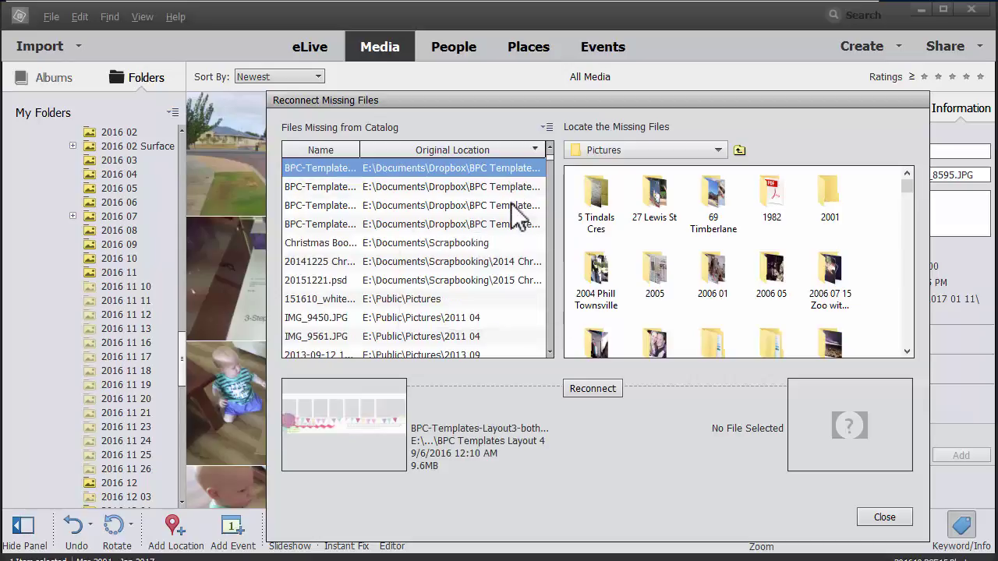
Select the seven BPC-Template and Scrapbooking entries and delete them from the catalog.
left_click(455, 279, "shift")
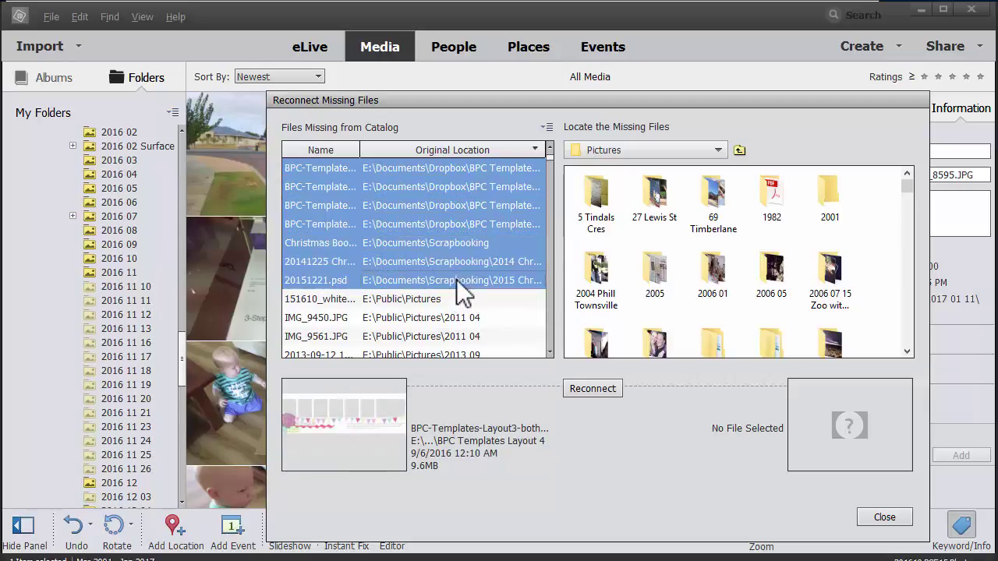
left_click(547, 127)
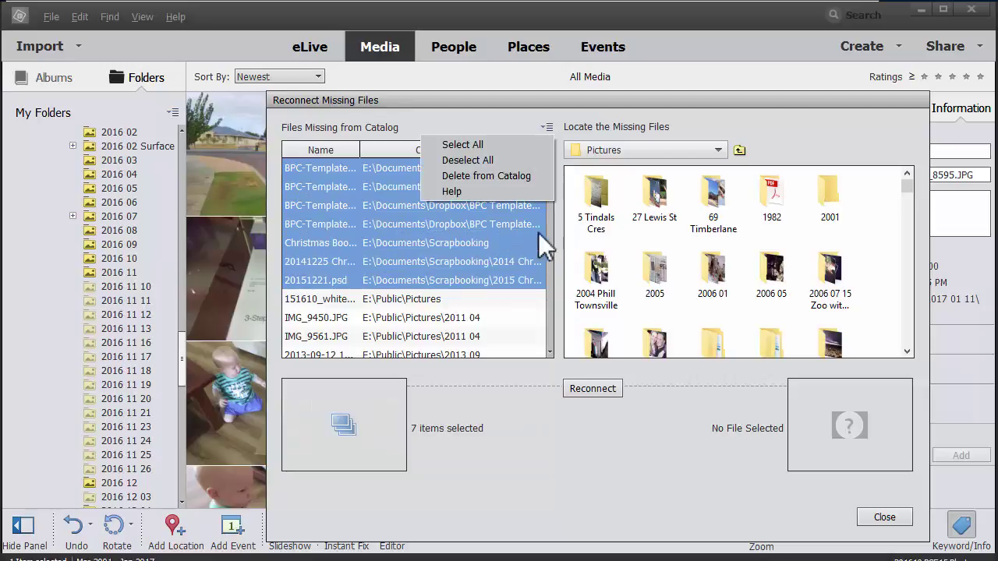
left_click(513, 176)
left_click(697, 303)
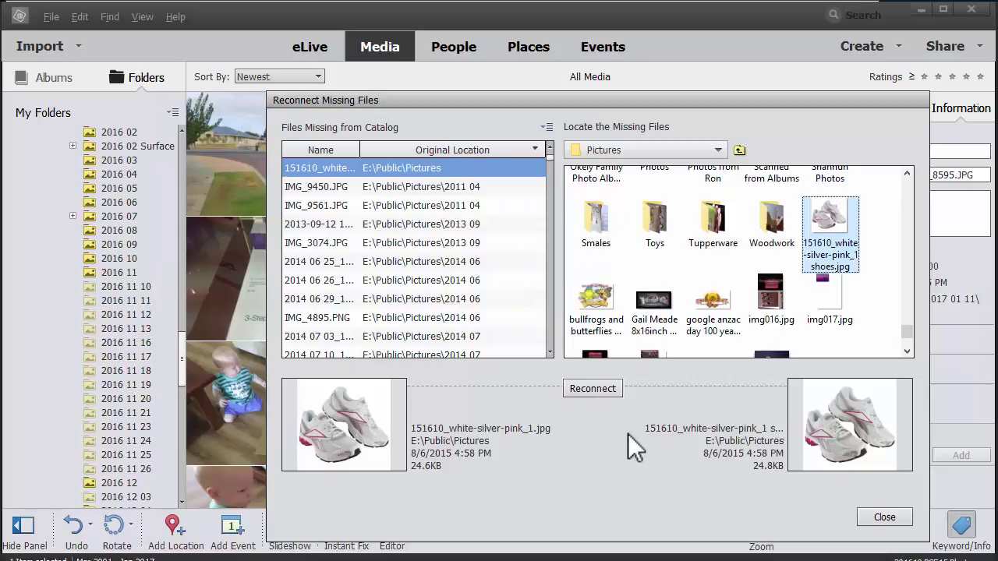
Reconnect 151610_white-silver-pink_1.jpg to the matching shoe photo in Pictures.
left_click(401, 168)
left_click(589, 389)
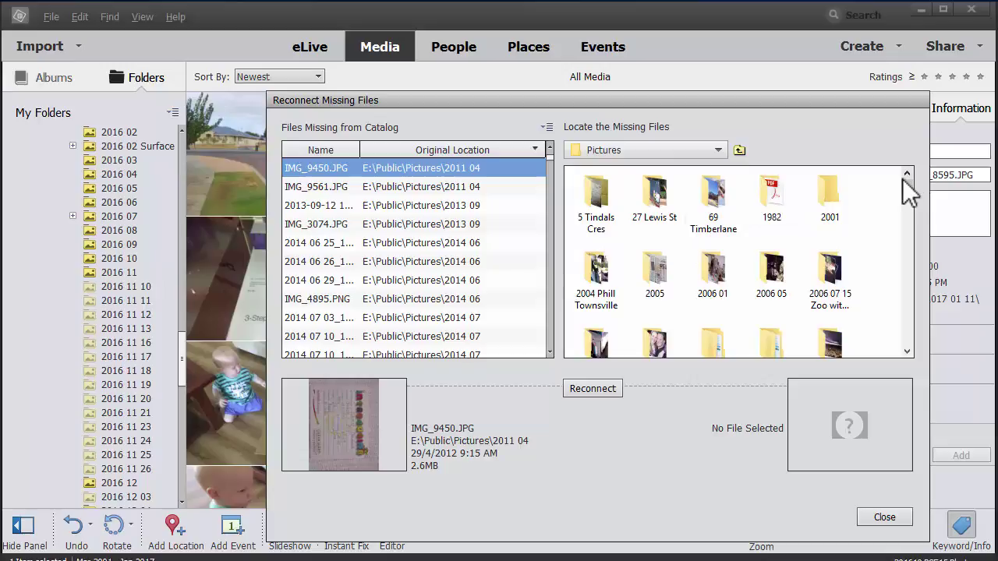
Check Pictures\2012 04 and its empty 2012 04 28 subfolder for IMG_9450, then return to 2012 04.
scroll(904, 191, "down", 1)
left_click_drag(904, 196, 908, 238)
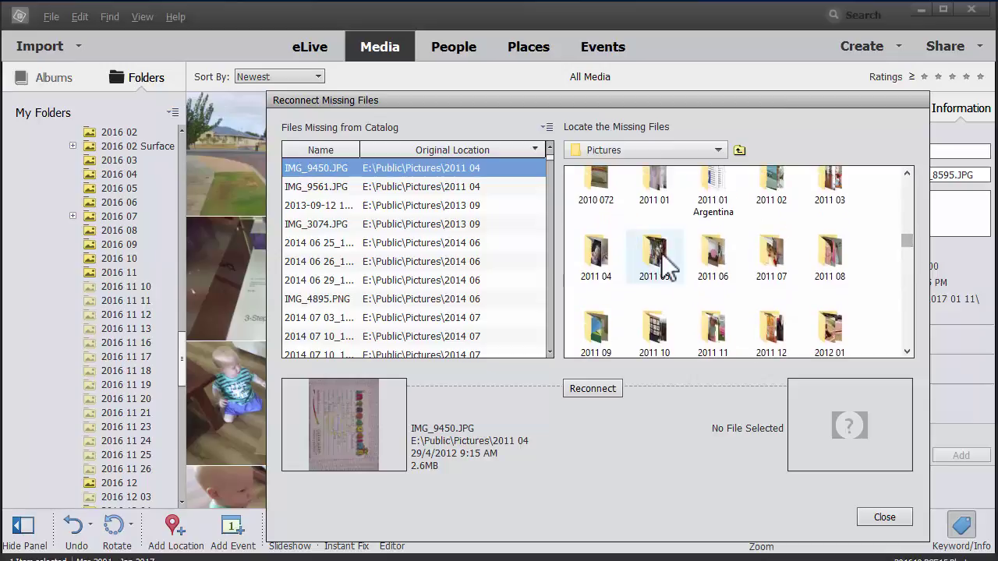
scroll(906, 323, "down", 3)
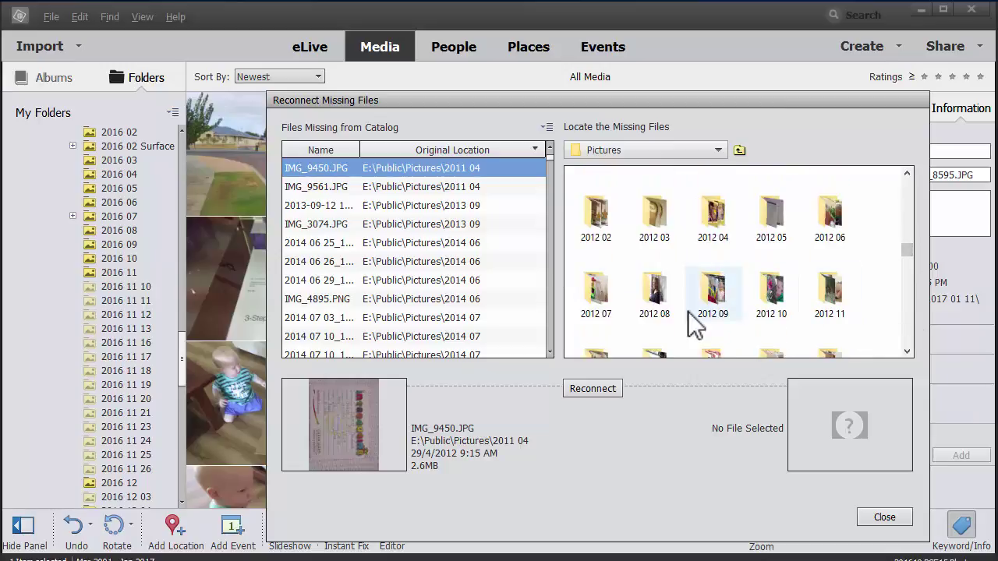
left_click(720, 220)
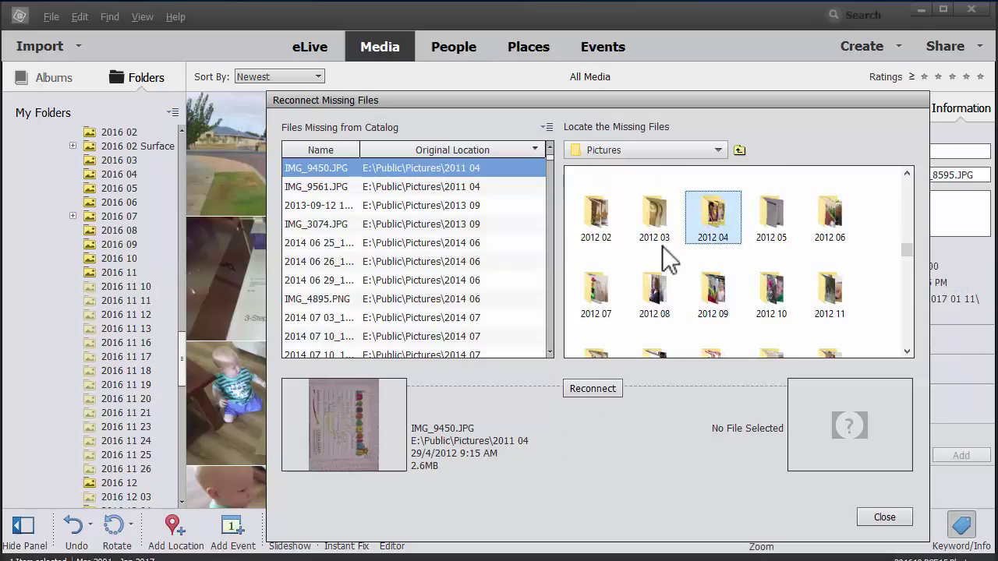
double_click(717, 230)
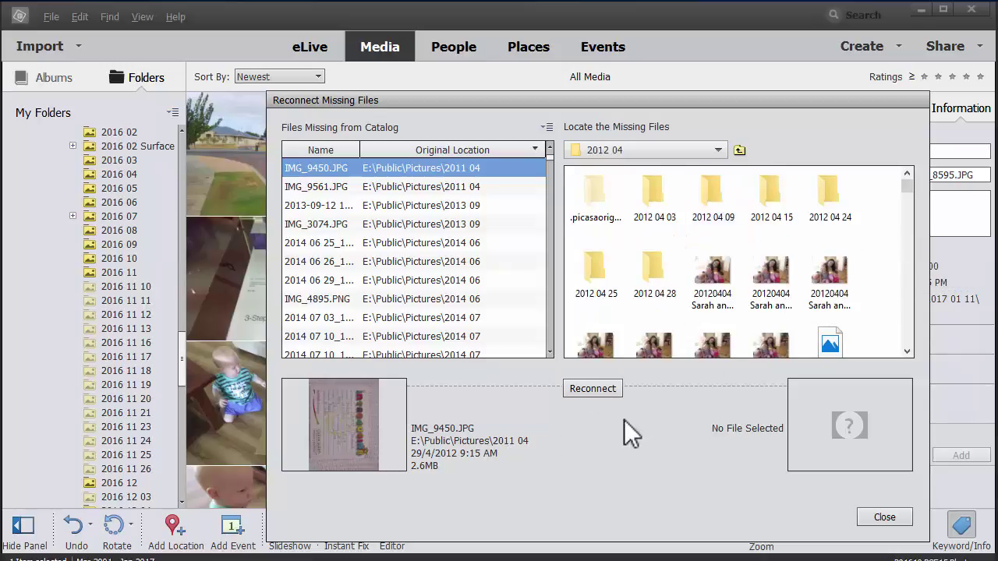
left_click(659, 289)
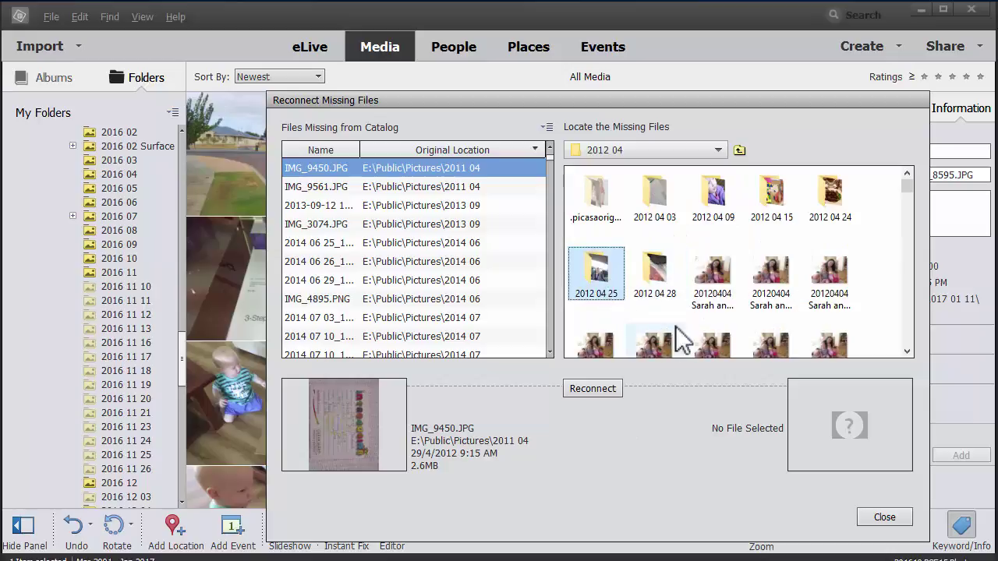
key("Up")
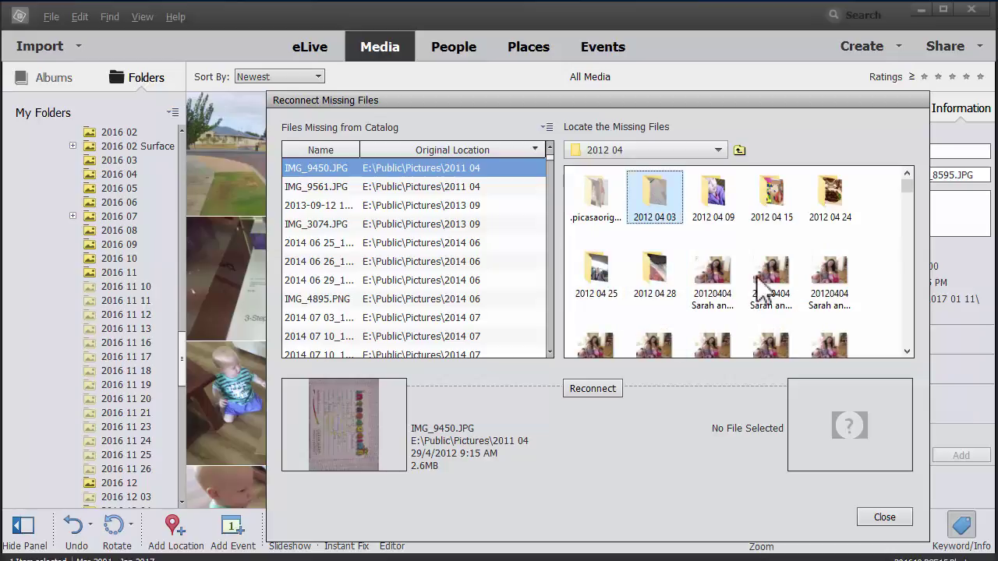
double_click(658, 273)
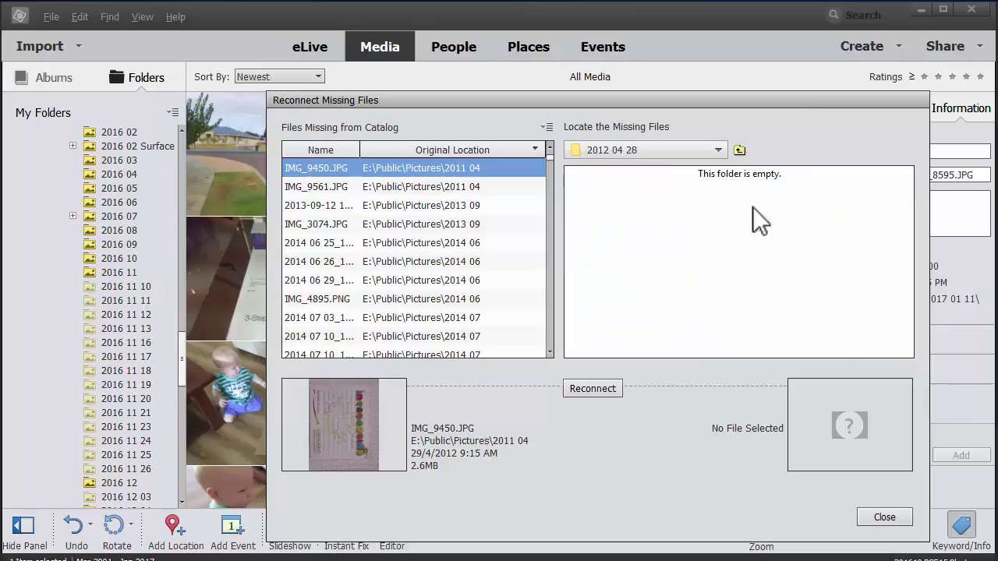
left_click(739, 151)
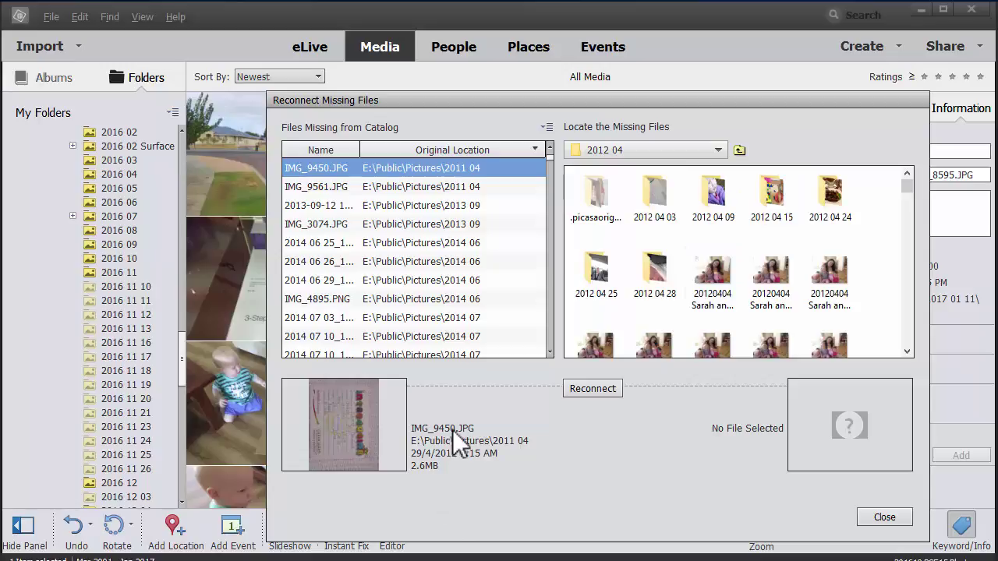
Search Pictures in File Explorer for img_9450, then clear the fruitless search.
key("alt+Tab")
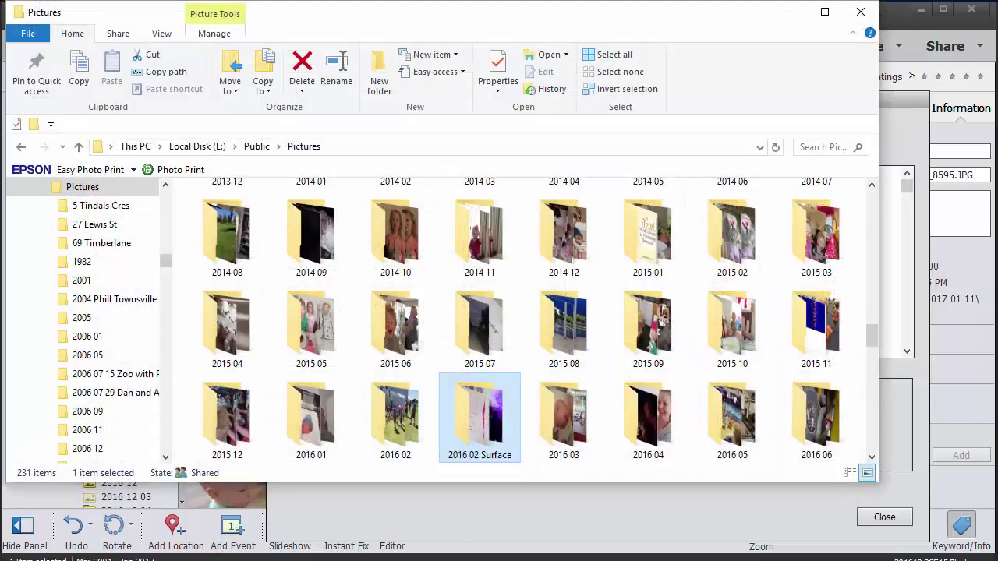
left_click(818, 147)
left_click_drag(585, 26, 616, 494)
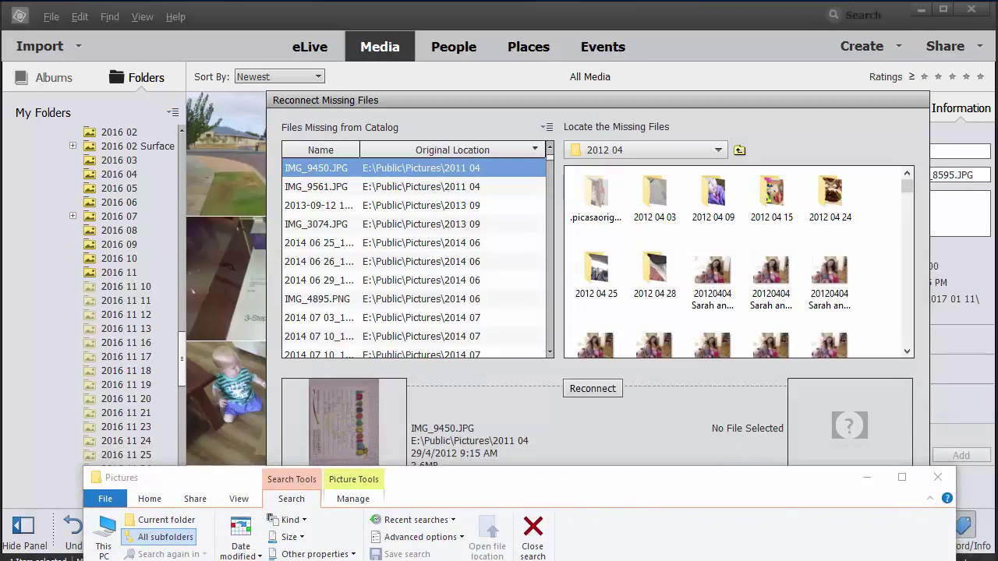
type("img")
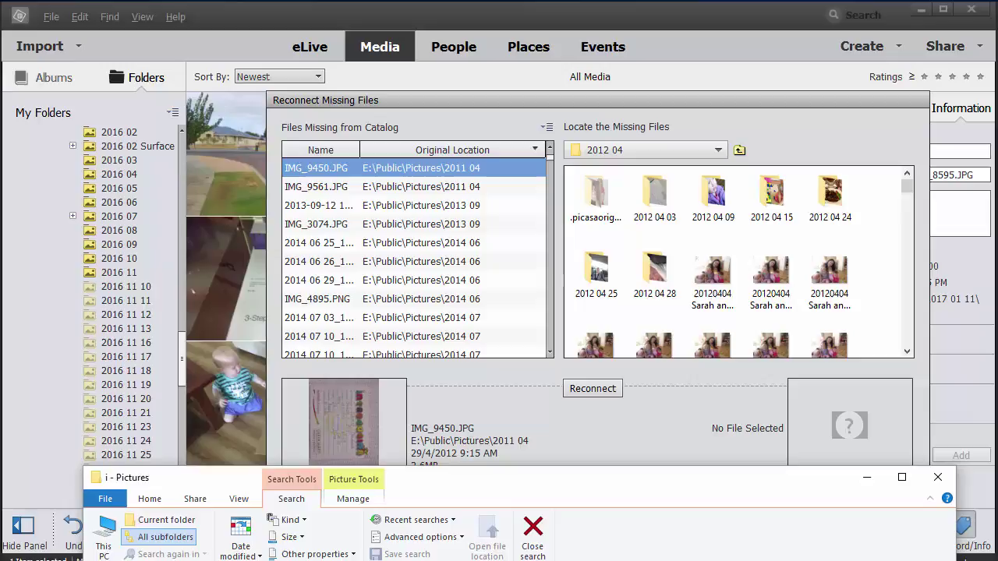
type("_")
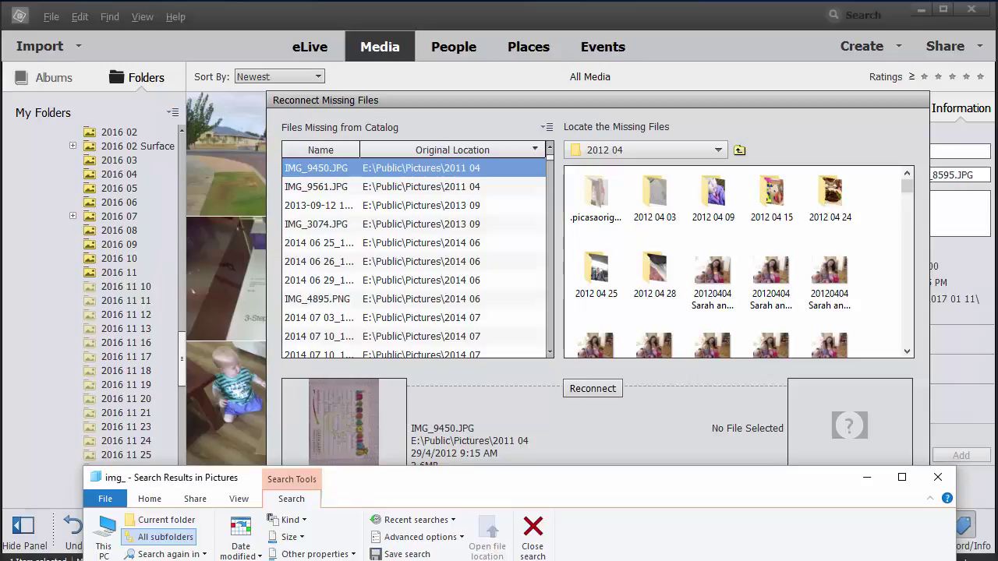
type("94")
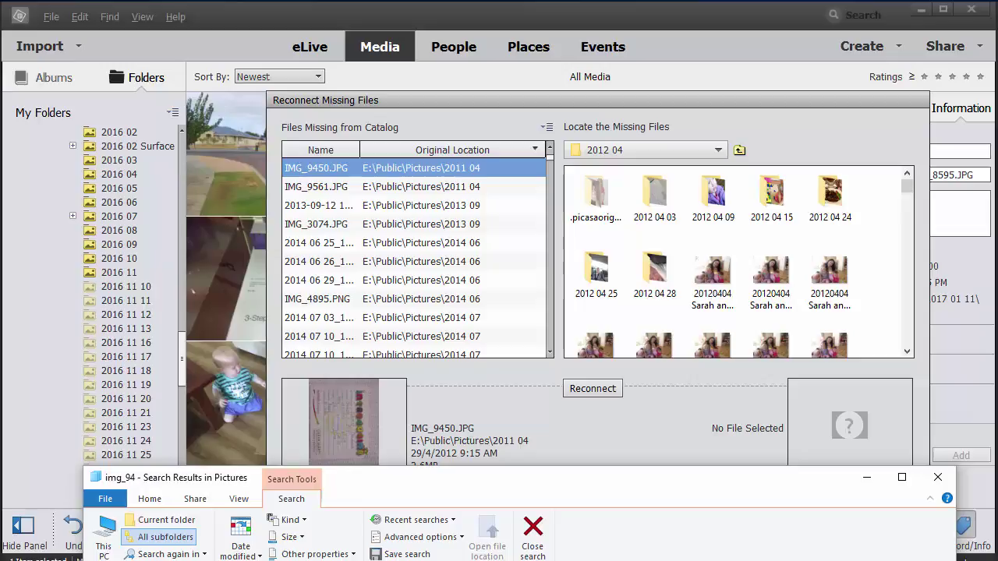
type("50")
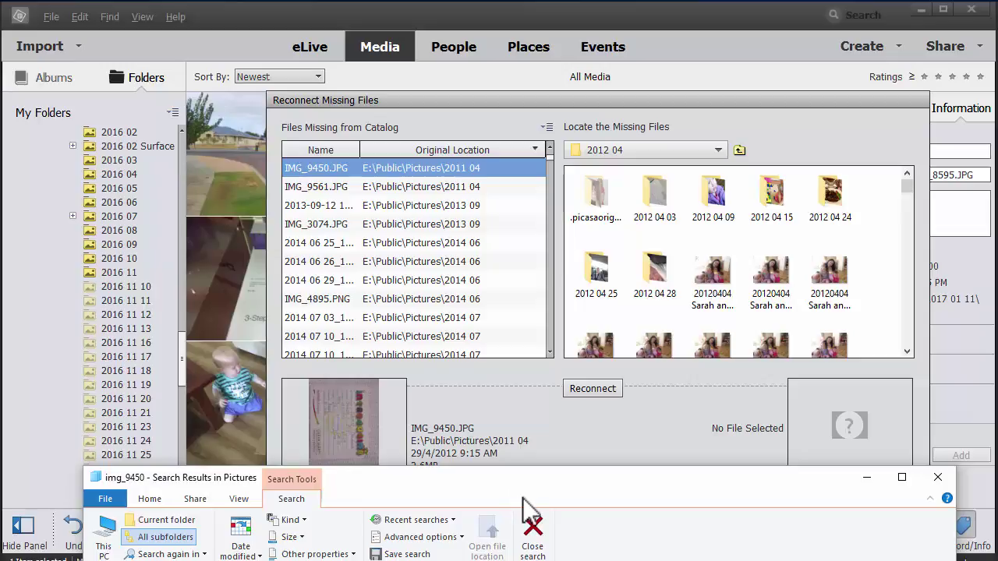
left_click_drag(522, 484, 537, 147)
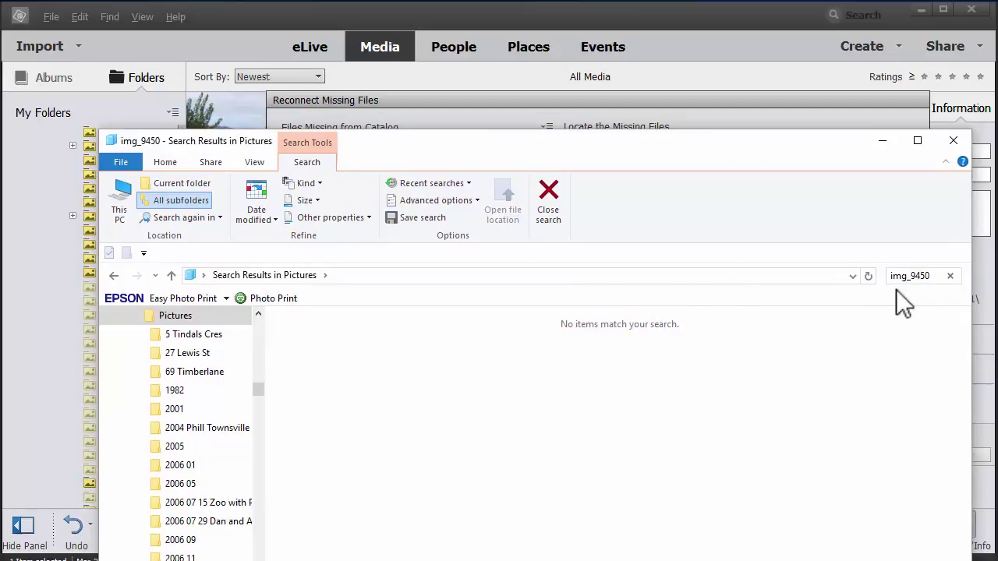
left_click_drag(931, 280, 867, 298)
key("BackSpace")
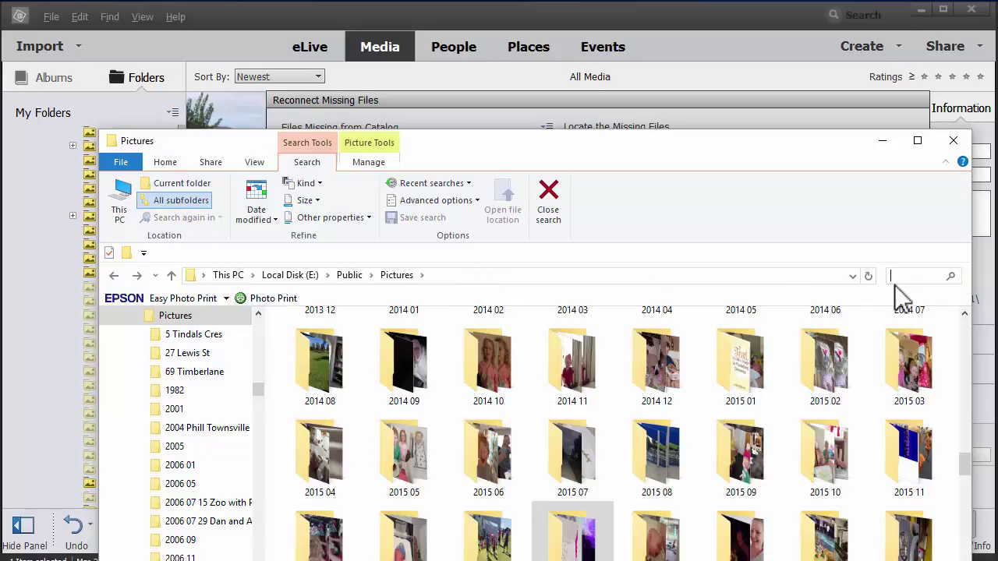
Start a date-taken search of Pictures for April 2012.
type("date")
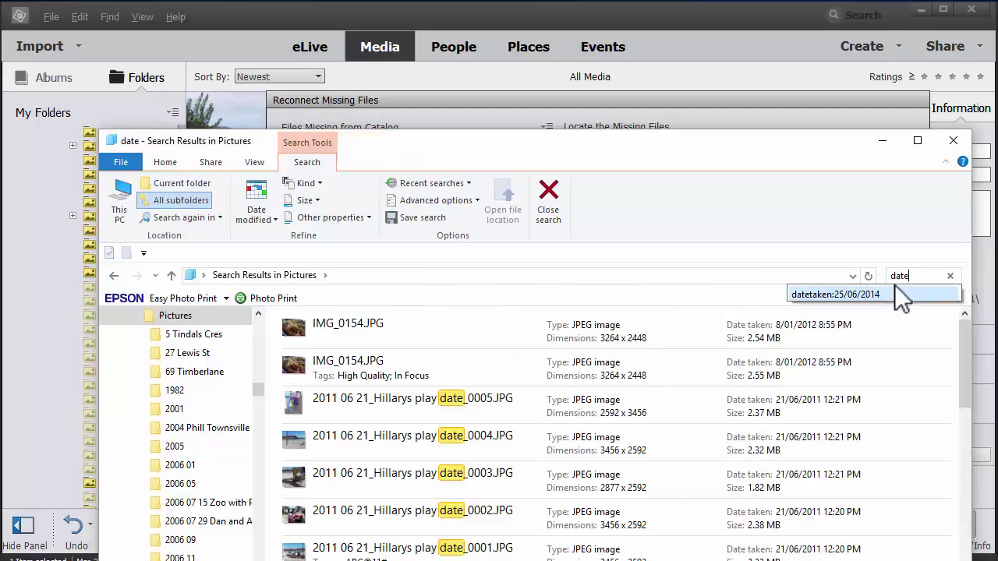
left_click(896, 290)
left_click(901, 277)
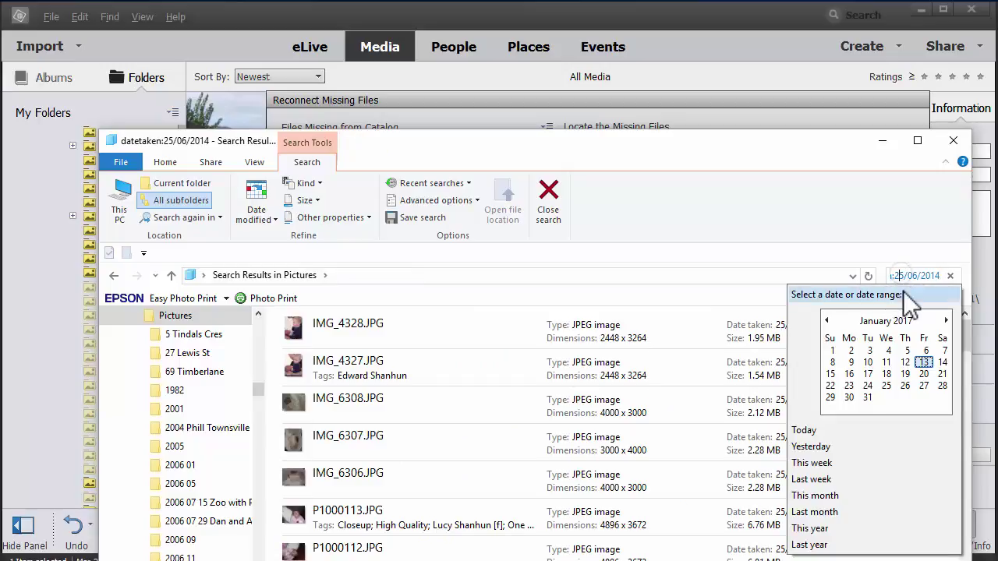
key("BackSpace")
type("8")
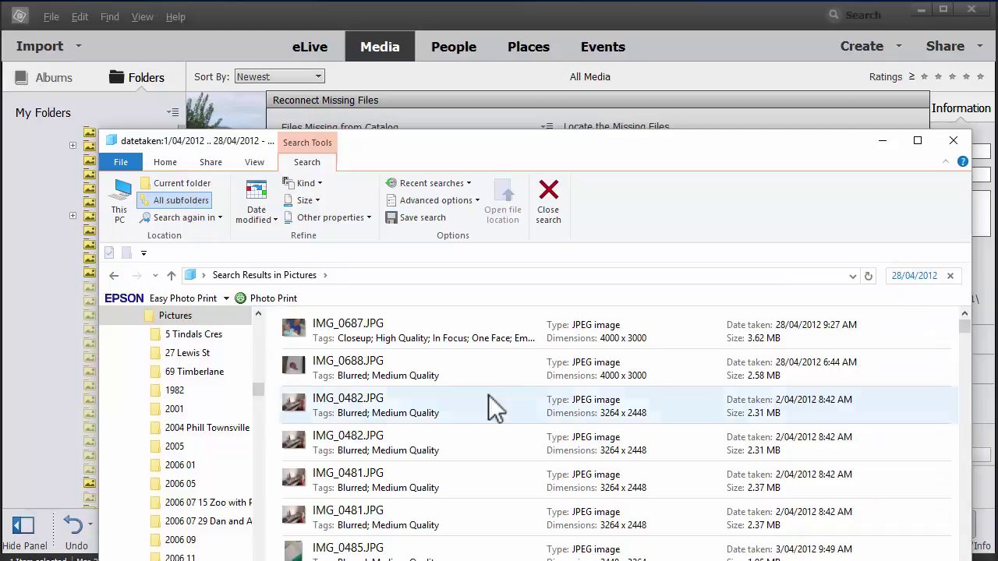
Show results as extra large icons and extend the date range to 29/04/2012.
left_click(254, 162)
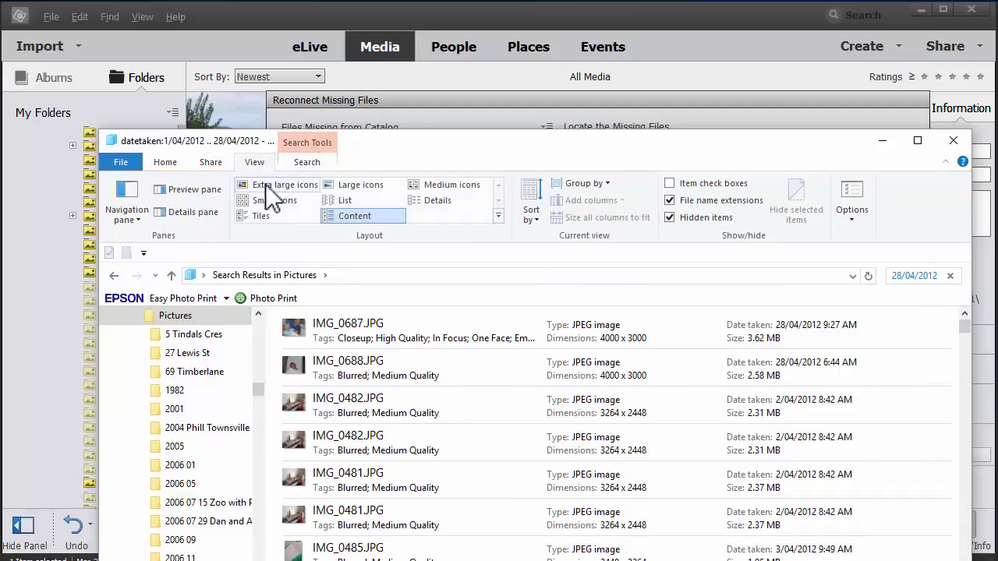
left_click(265, 183)
scroll(657, 509, "down", 5)
scroll(657, 468, "down", 3)
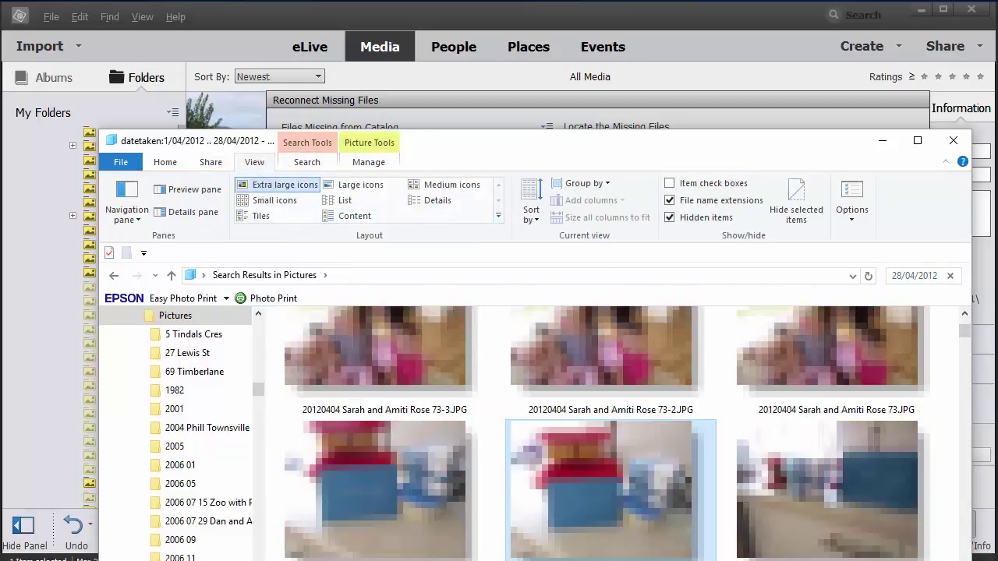
scroll(657, 468, "down", 3)
left_click(897, 276)
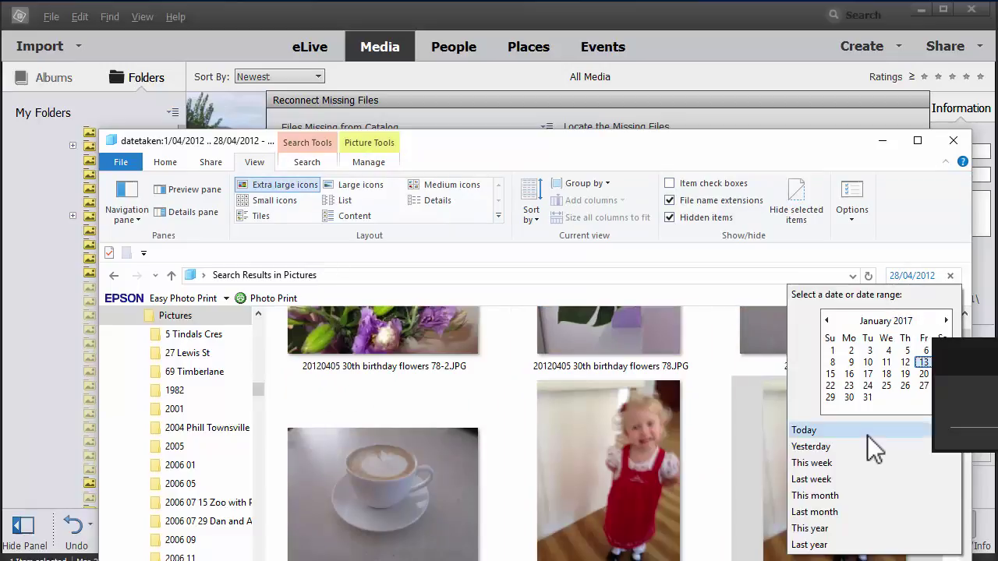
key("BackSpace")
type("9")
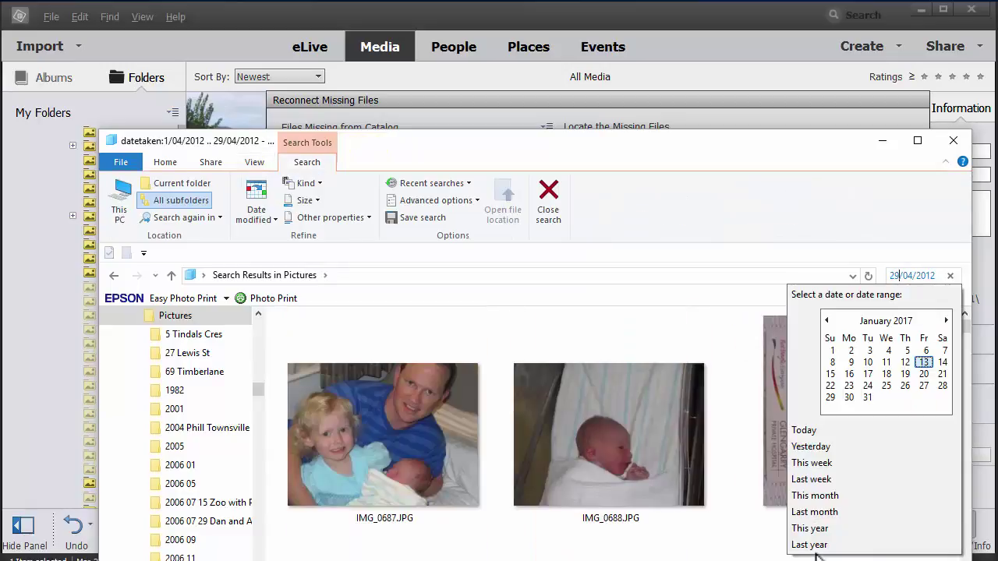
left_click(764, 433)
Select UFGI8936.jpg among the search results.
left_click(783, 403)
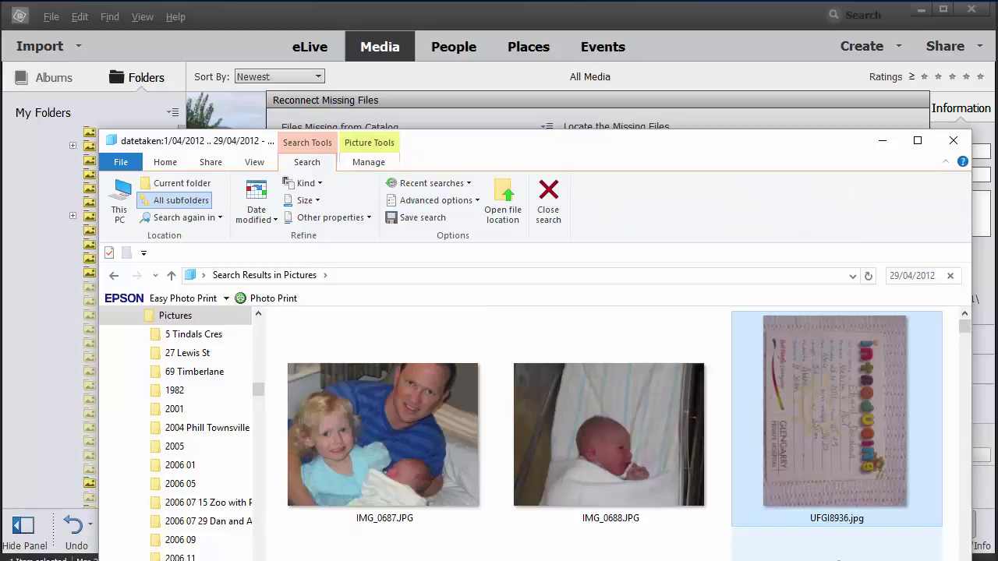
left_click(823, 518)
scroll(823, 518, "down", 2)
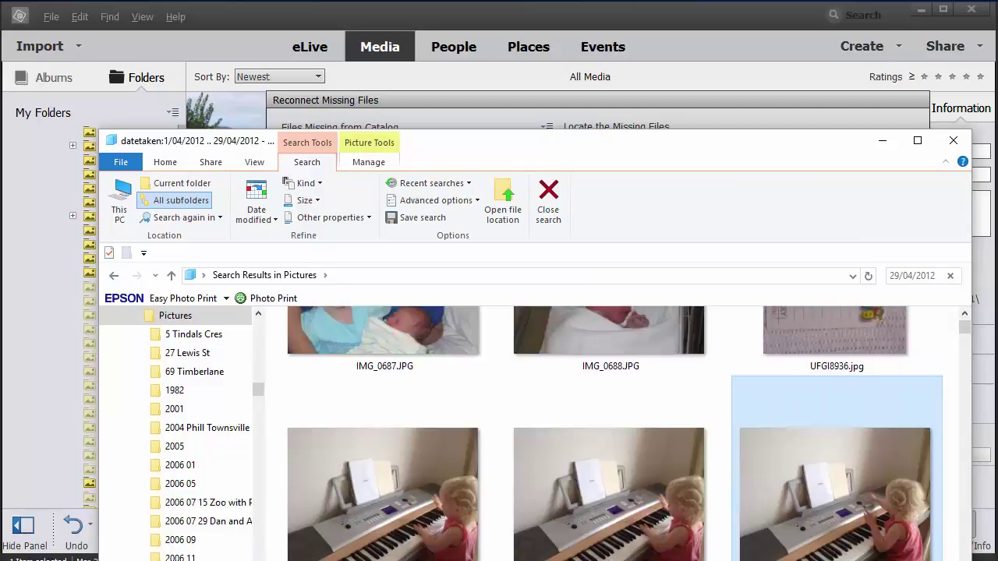
key("Return")
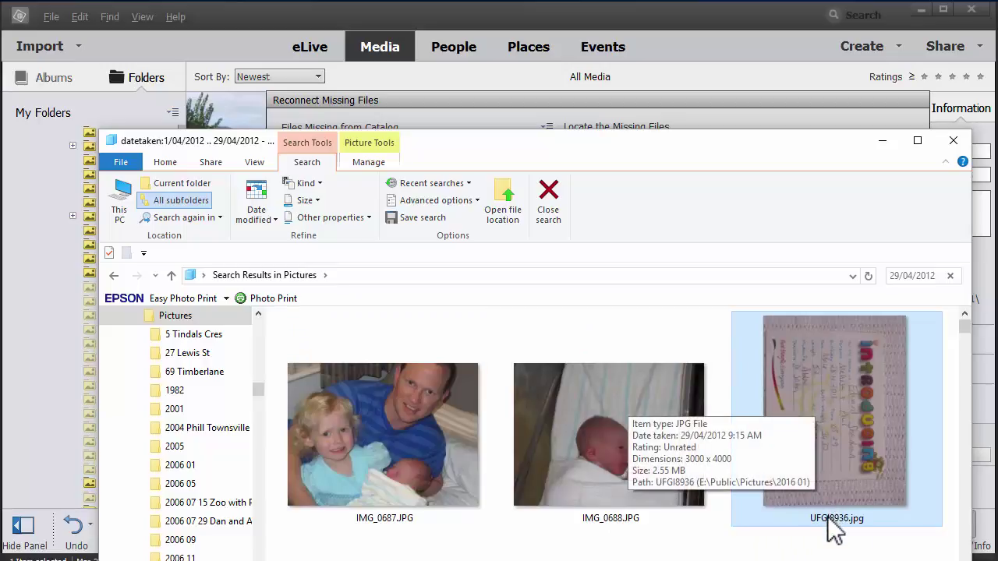
Move UFGI8936.jpg from its 2016 01 folder into the 2012 05 folder.
left_click(503, 209)
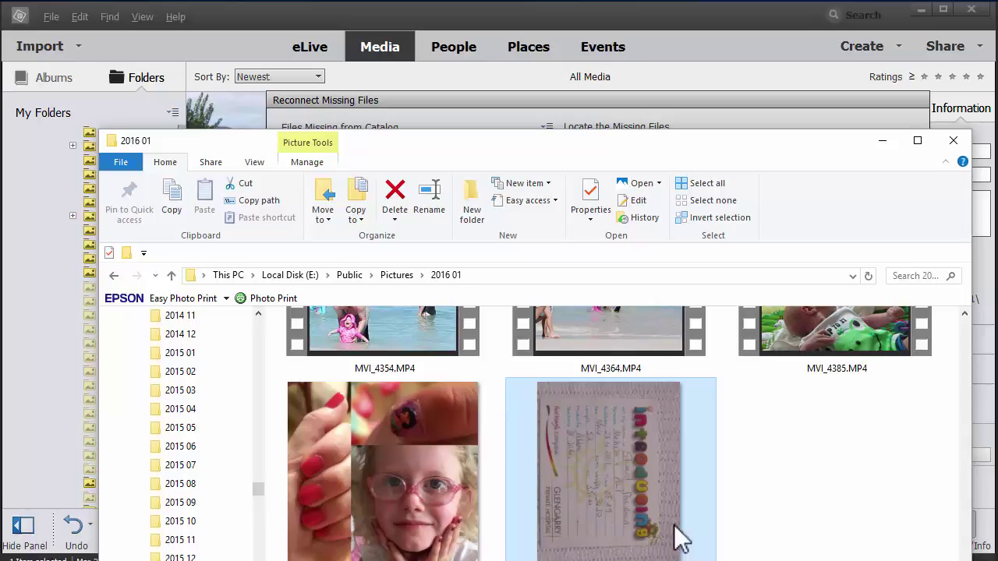
left_click(260, 382)
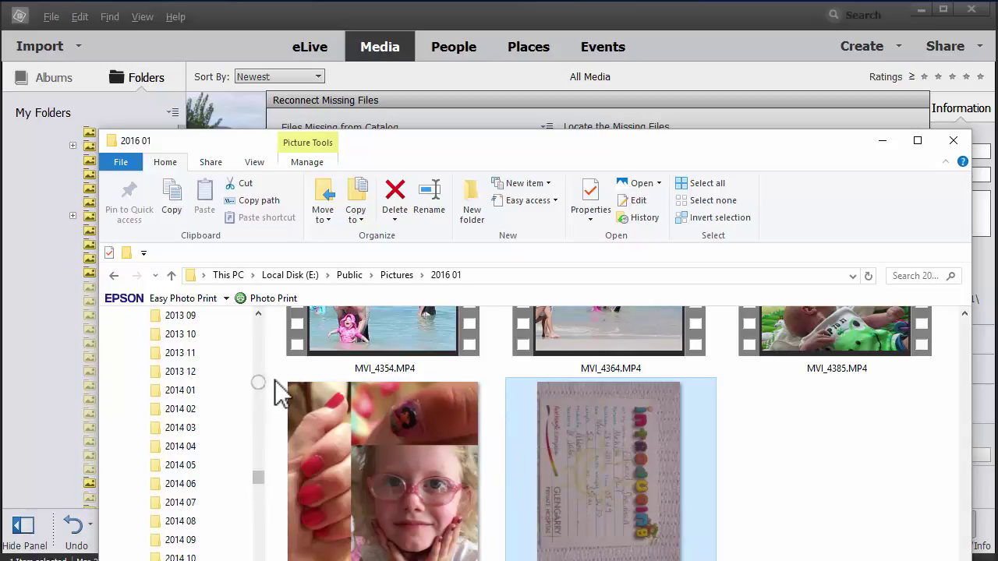
left_click(259, 332)
left_click(259, 332)
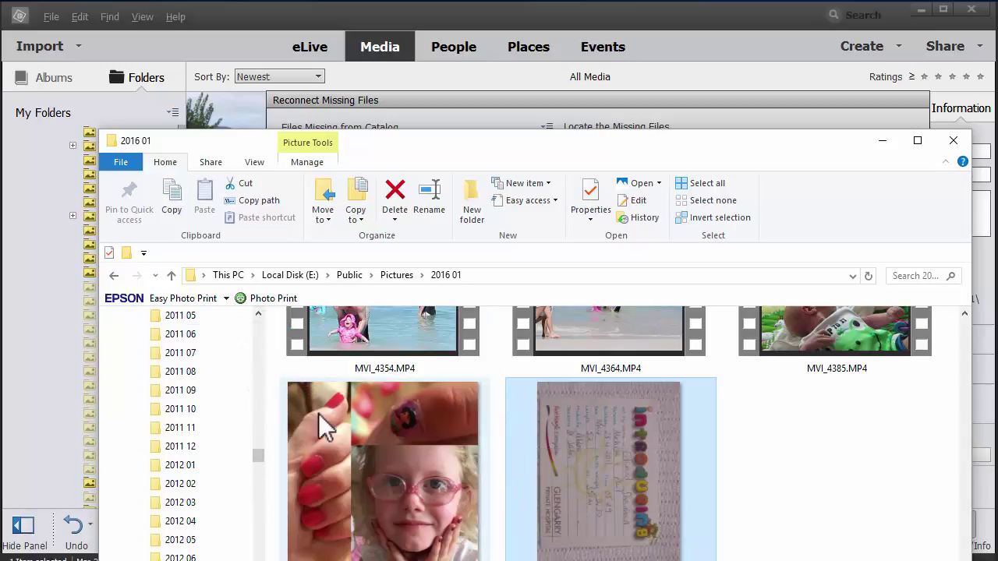
left_click_drag(601, 493, 209, 539)
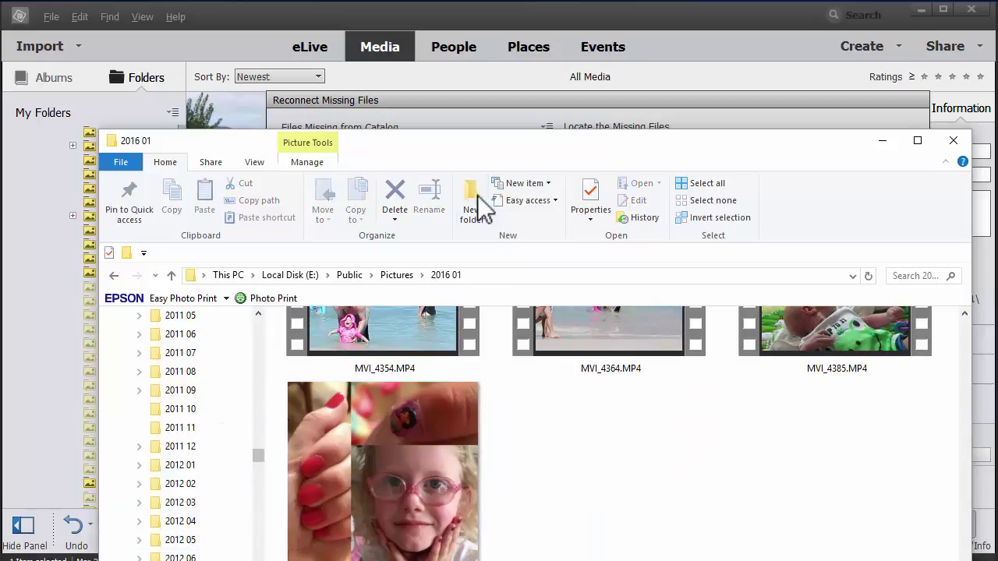
left_click(433, 112)
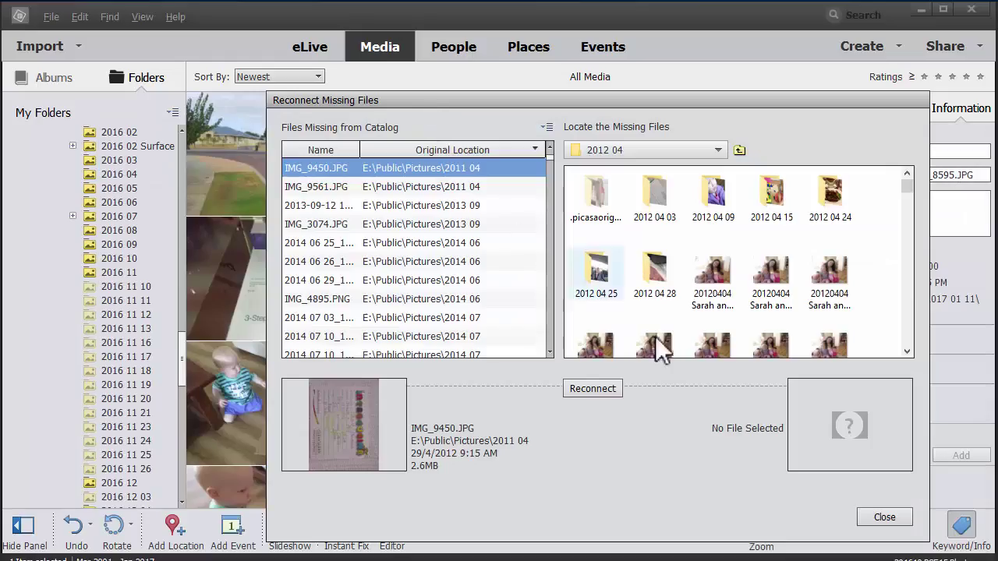
Browse from the Pictures folder to the 2012 04 folder in the locator.
left_click(738, 149)
left_click(721, 349)
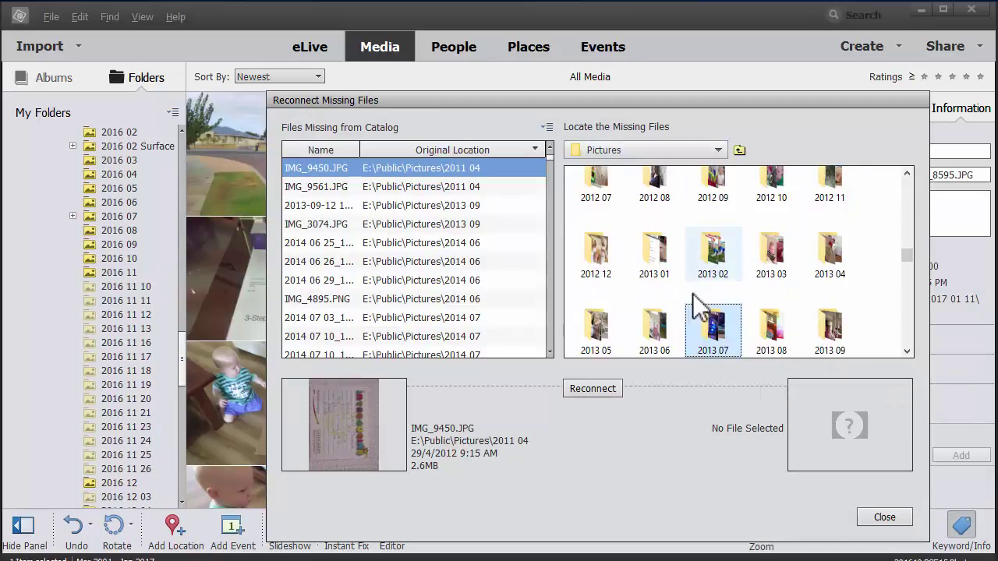
key("Down")
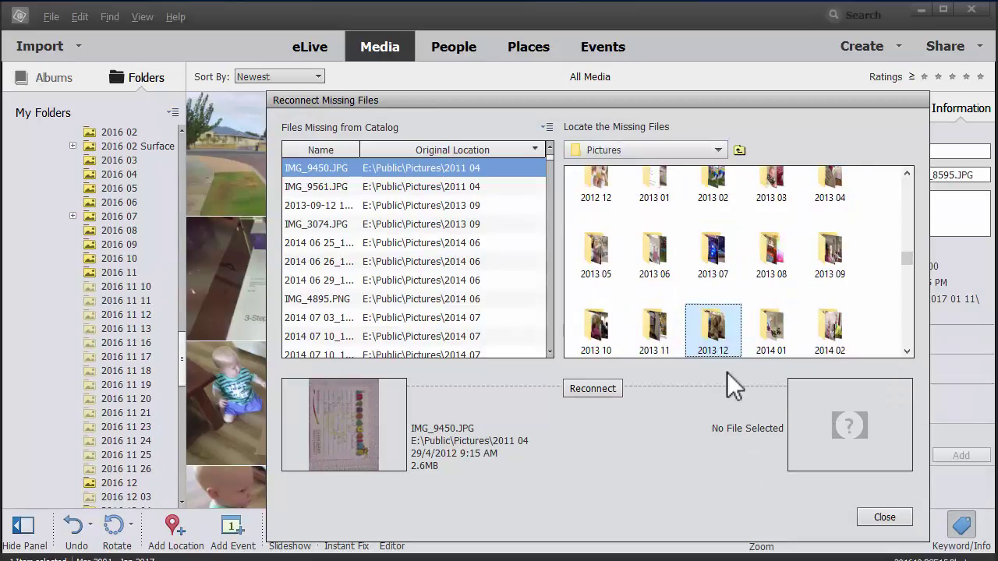
key("Down")
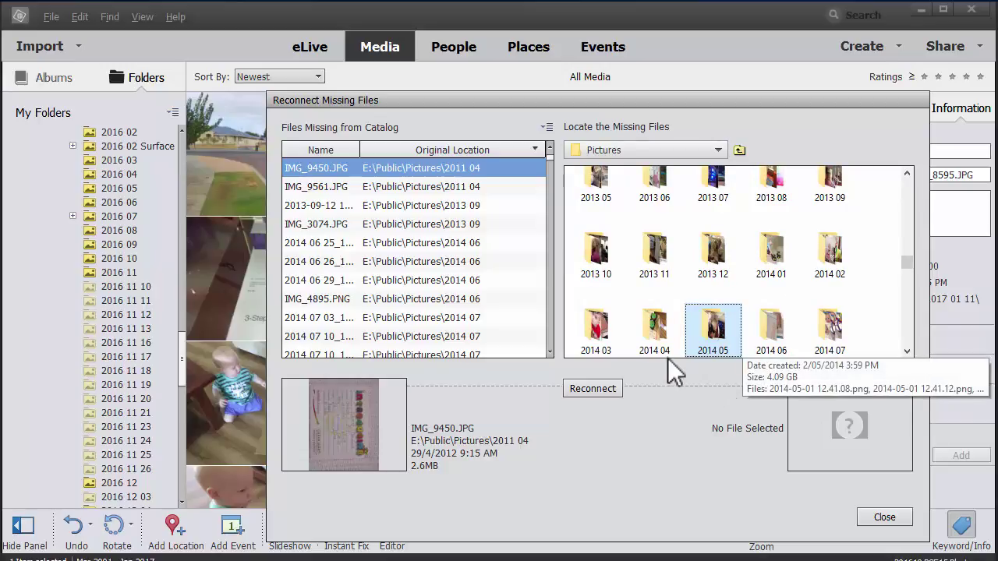
scroll(678, 312, "up", 3)
double_click(715, 201)
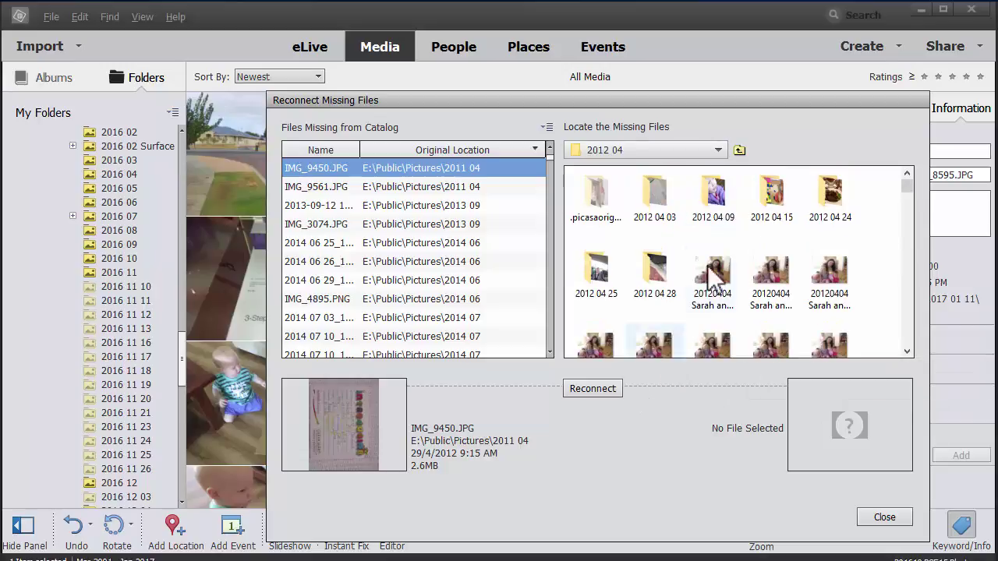
left_click_drag(908, 194, 906, 337)
Reconnect IMG_9450.JPG to UFGI8936.jpg and dismiss all five already-in-catalog warnings.
left_click(713, 323)
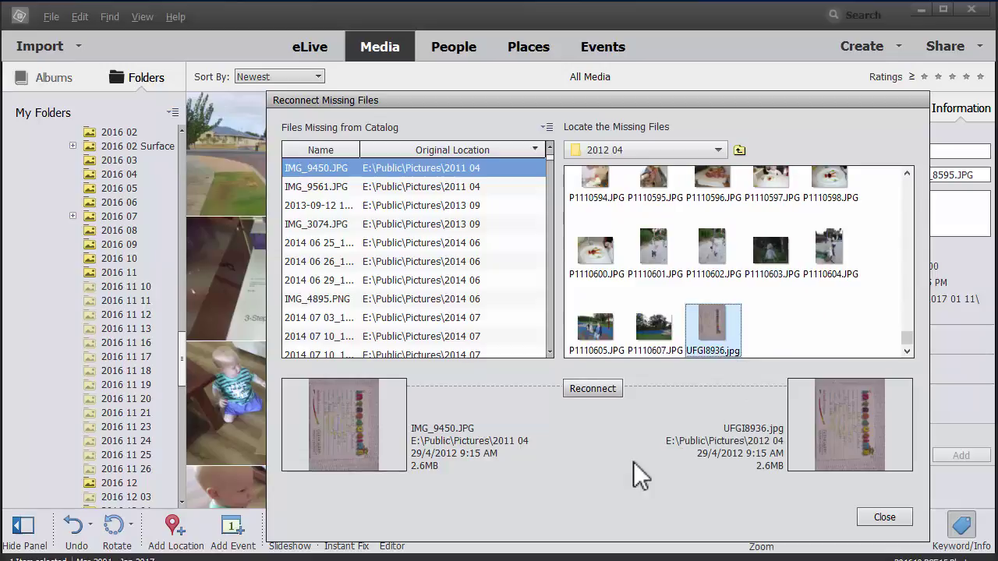
left_click(594, 388)
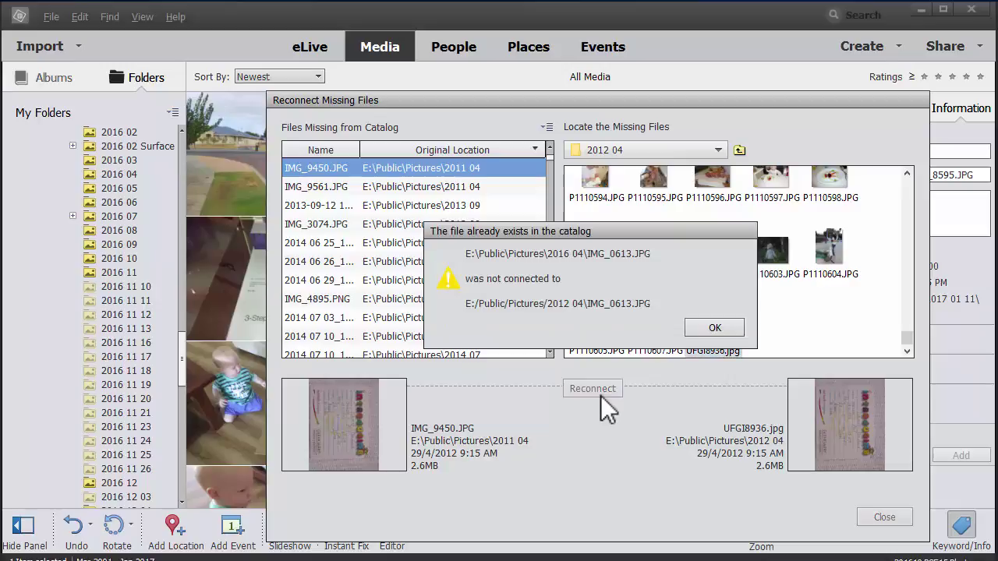
left_click(714, 327)
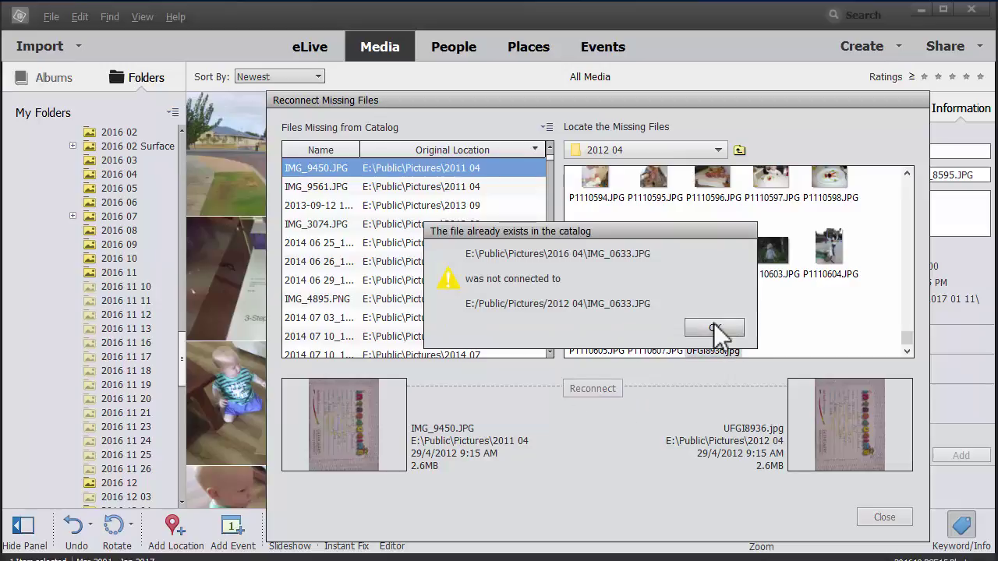
left_click(714, 327)
left_click(715, 328)
left_click(714, 327)
left_click(714, 327)
left_click(714, 327)
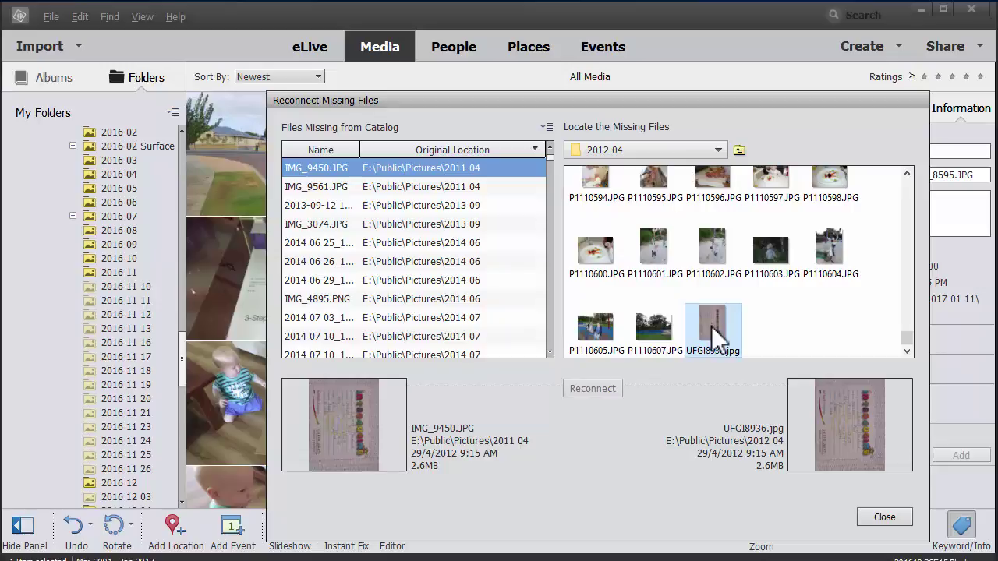
Make IMG_9561.JPG the next missing file and browse the Pictures folders to 2011 04.
left_click(488, 187)
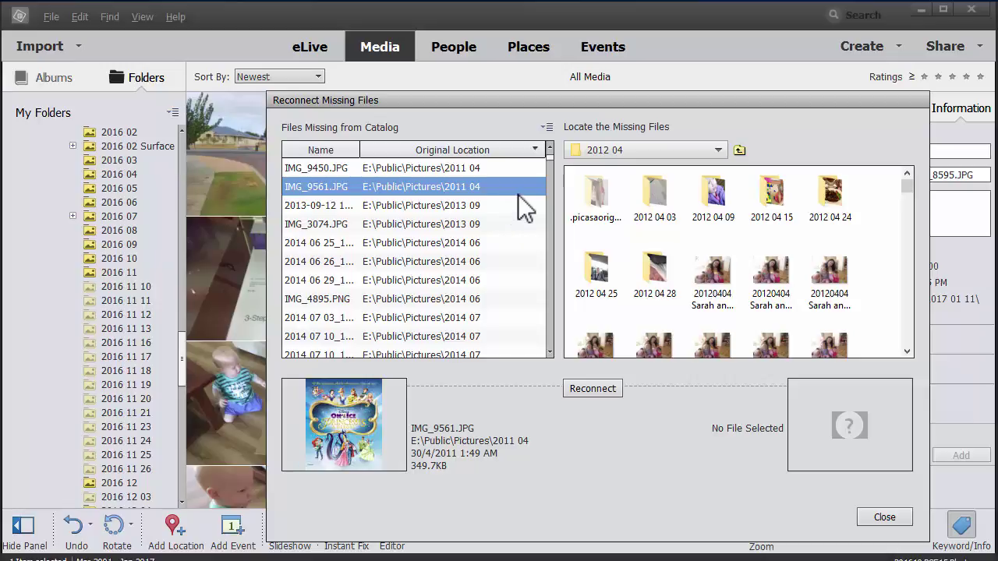
left_click(491, 168)
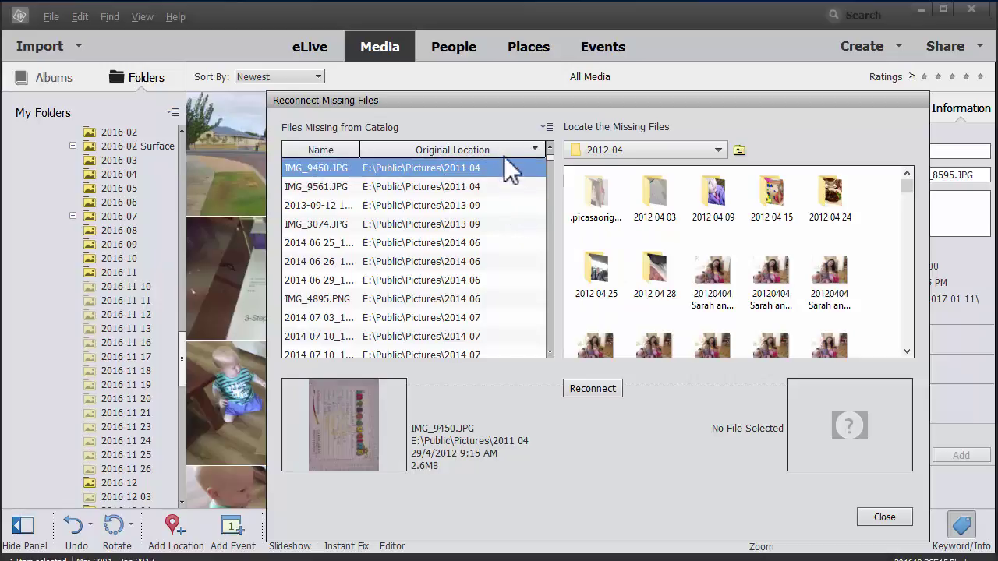
key("Down")
key("Down")
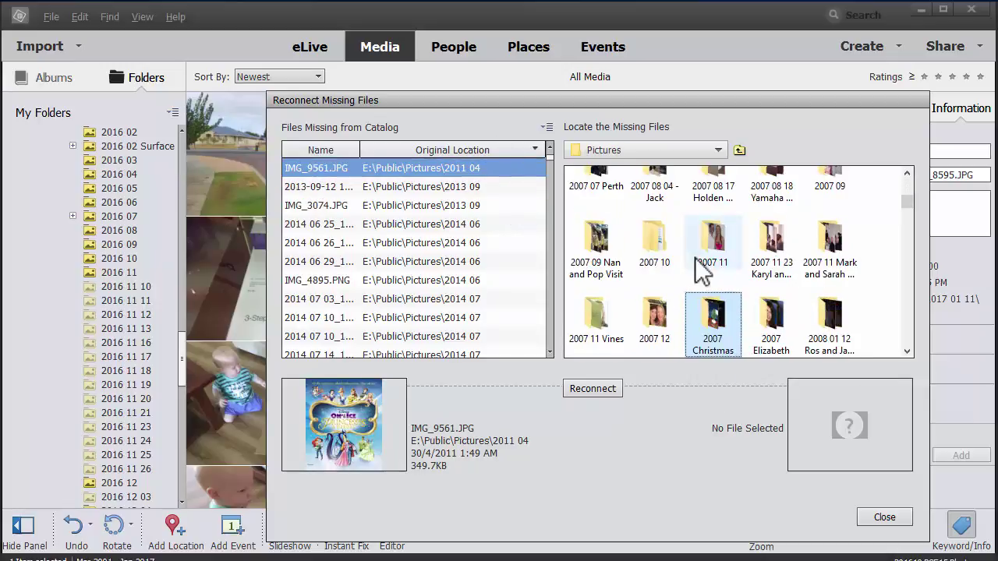
key("Down")
key("Down")
key("Down")
key("Down")
key("Down")
key("Down")
key("Down")
key("Down")
key("Down")
key("Down")
key("Down")
key("Down")
key("Down")
key("Down")
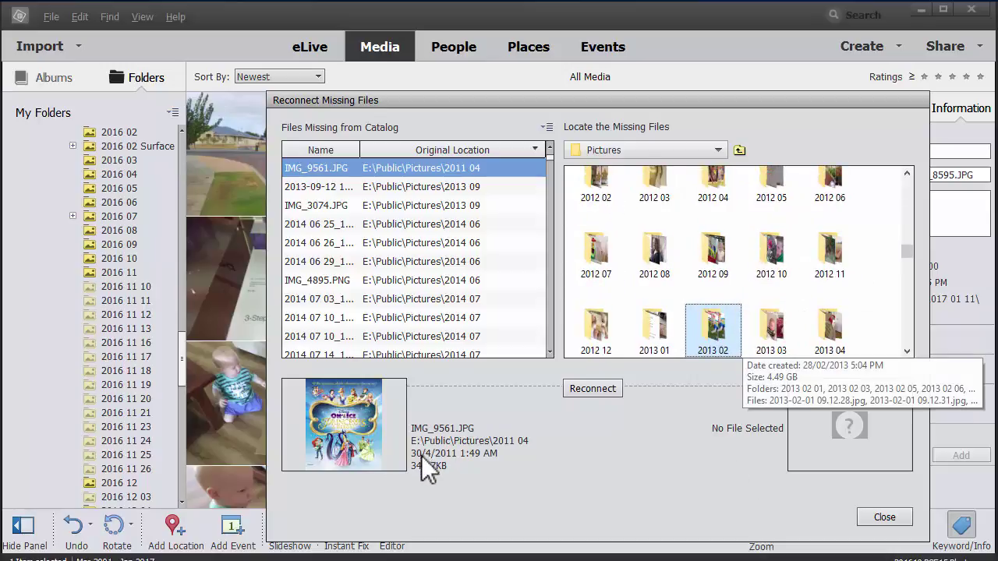
left_click(655, 331)
key("Up")
key("Up")
key("Up")
key("Up")
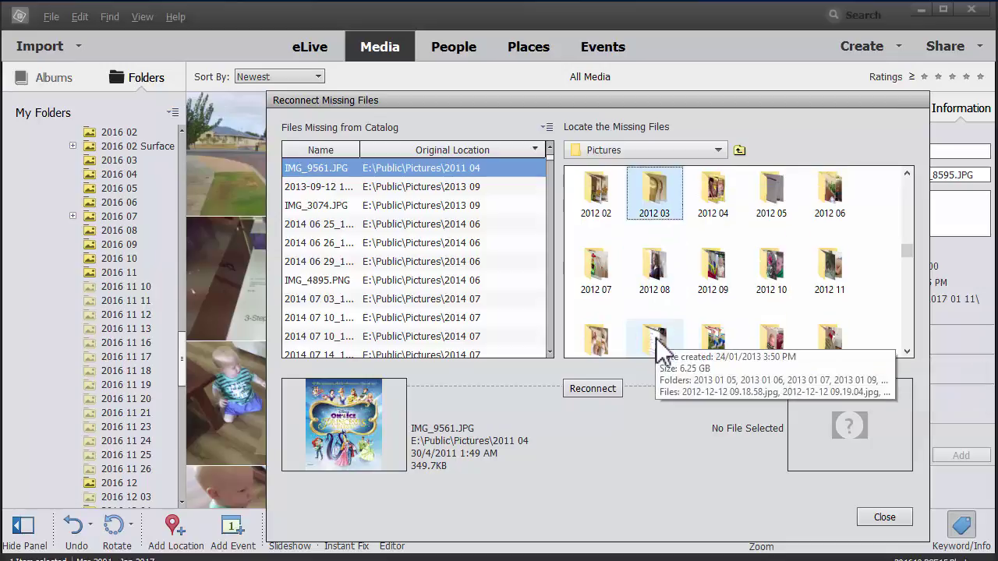
double_click(596, 201)
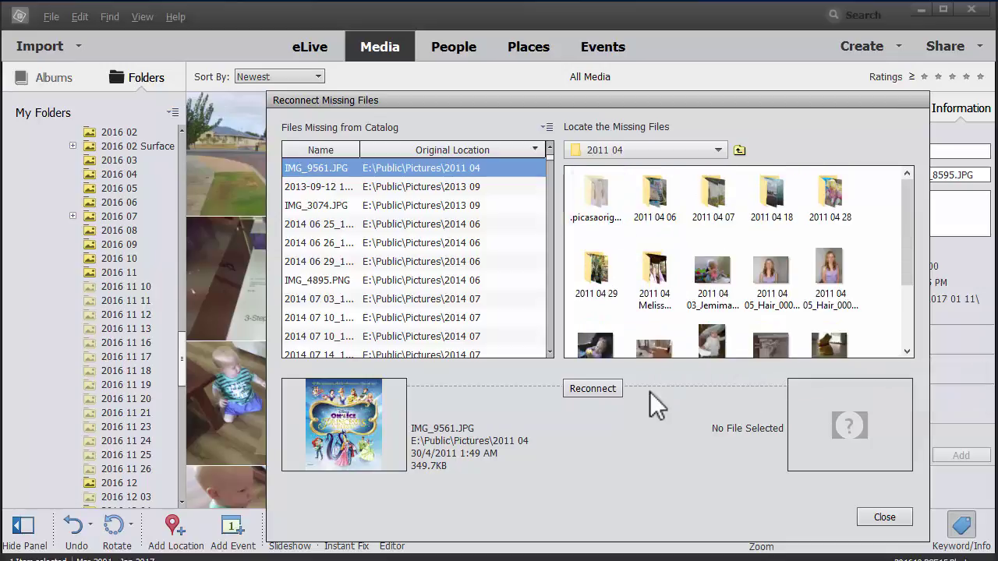
left_click_drag(906, 263, 902, 192)
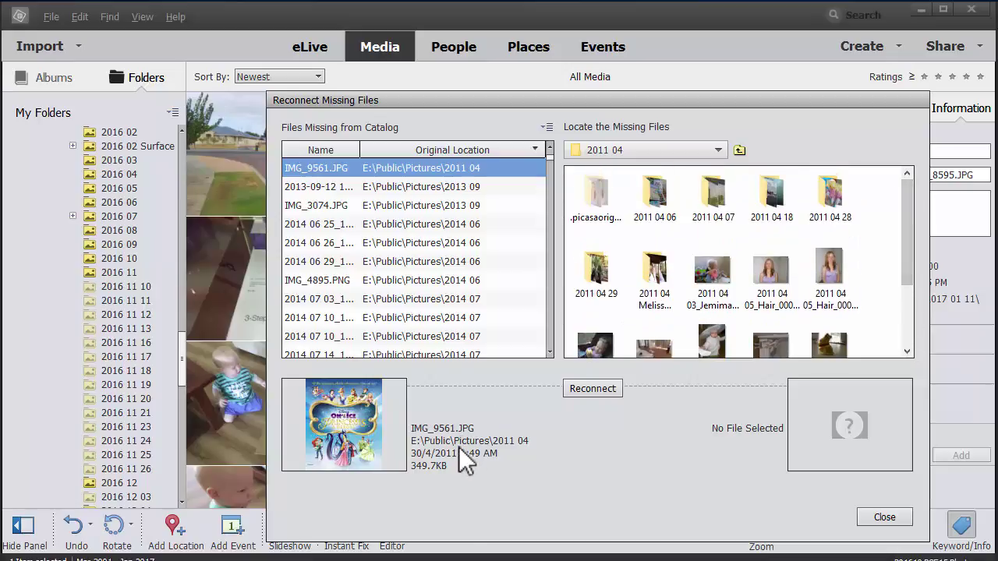
In the 2016 01 Explorer window, search for img_9561, then clear the search and reposition the window.
key("alt+Tab")
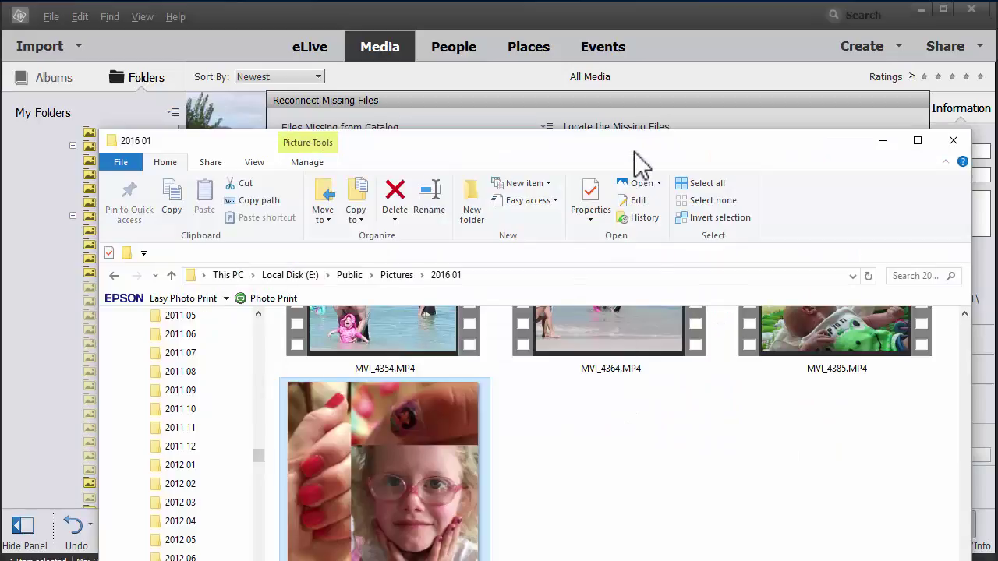
left_click_drag(629, 145, 573, 553)
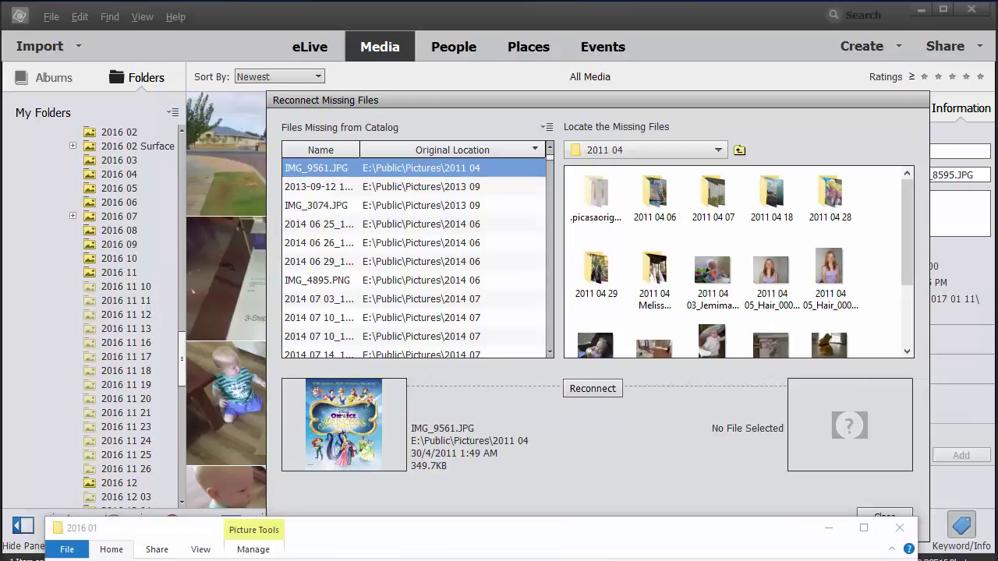
key("ctrl+f")
type("img")
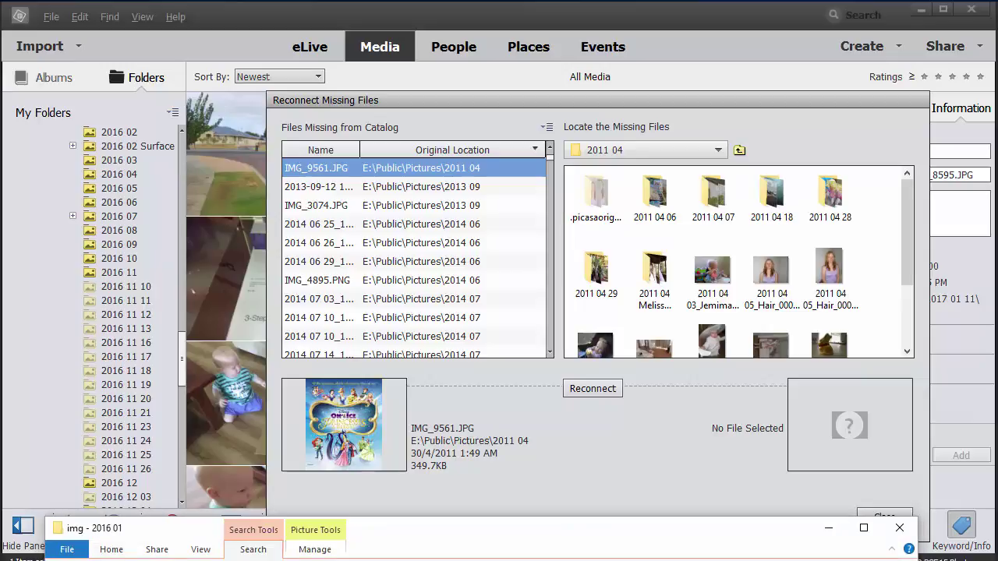
type("_")
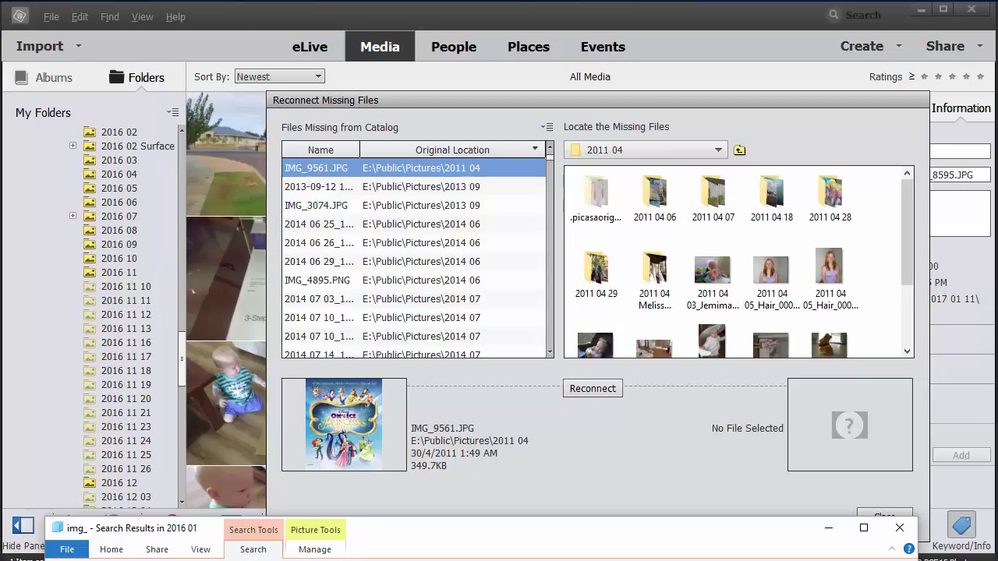
type("95")
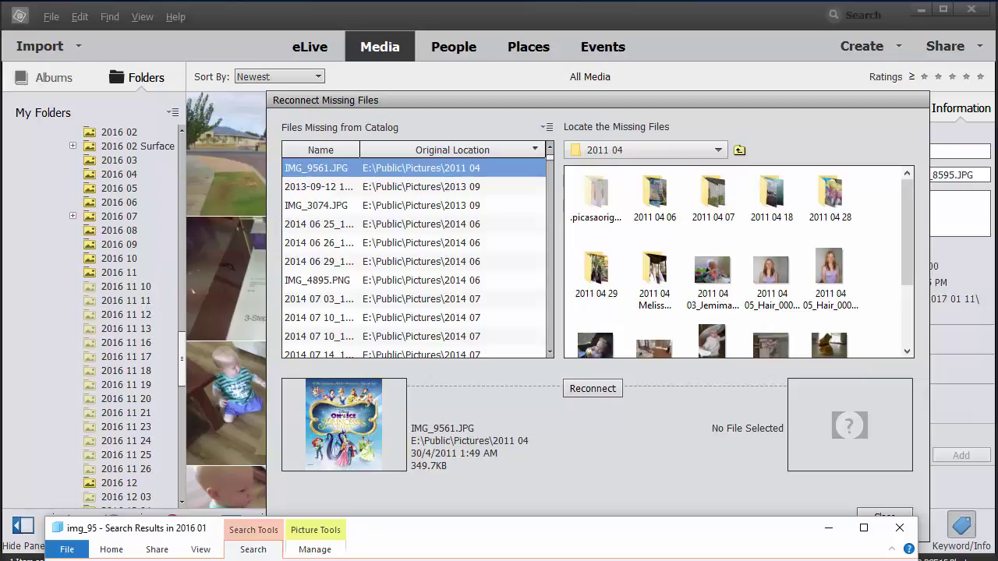
type("61")
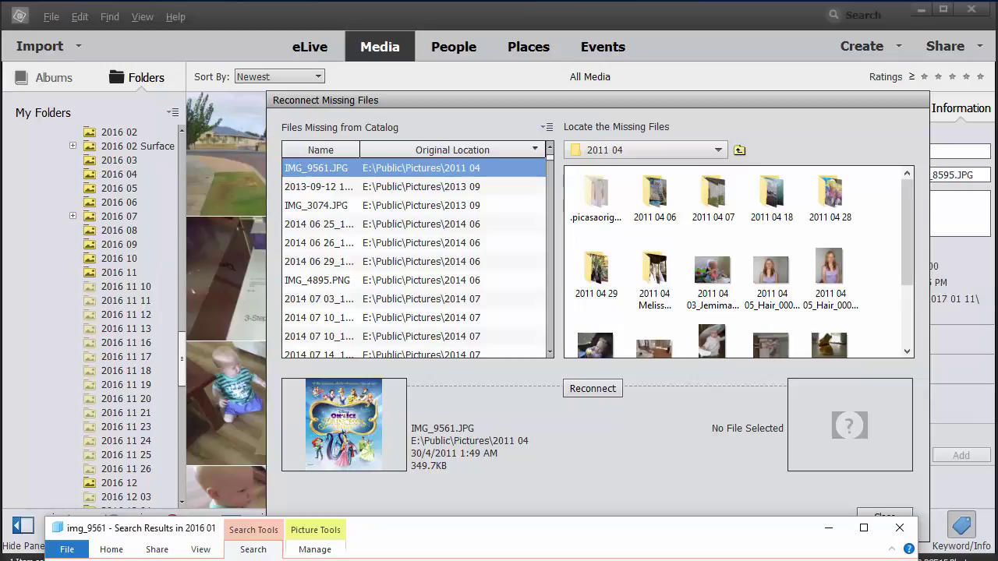
key("Escape")
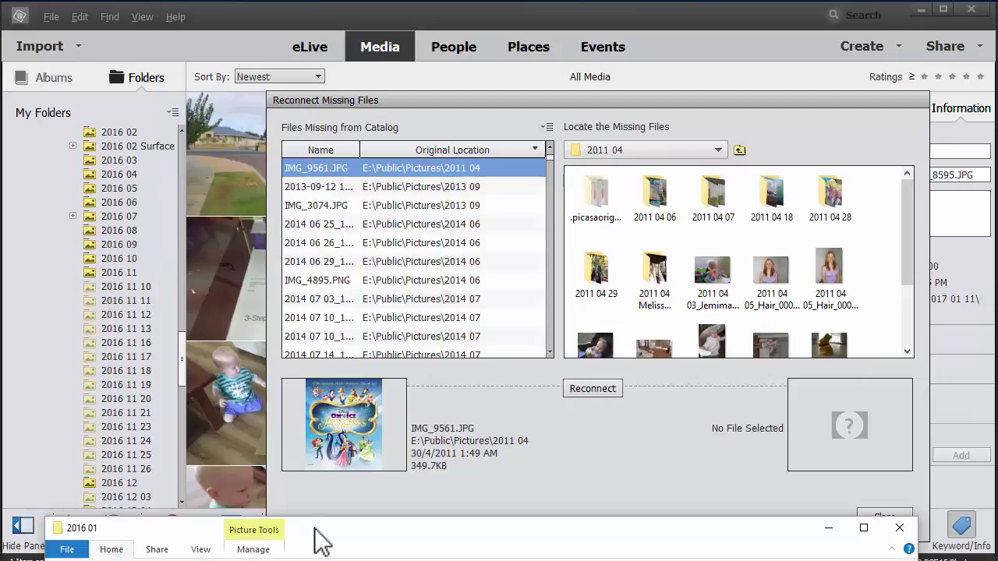
left_click_drag(320, 541, 510, 239)
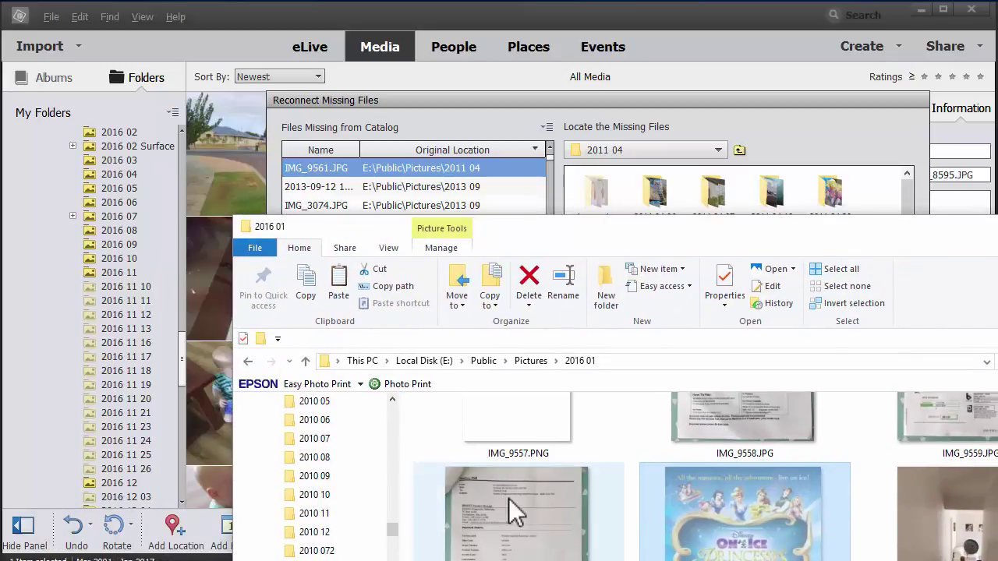
Back in Elements, reconnect IMG_9561.JPG to its 2011 04 copy and dismiss the already-in-catalog warning.
key("alt+Tab")
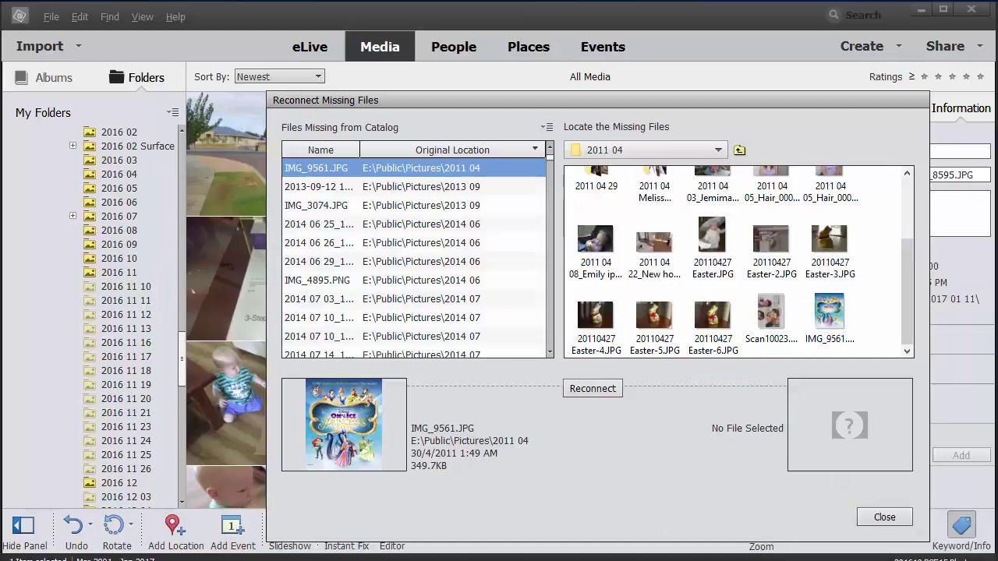
left_click(831, 316)
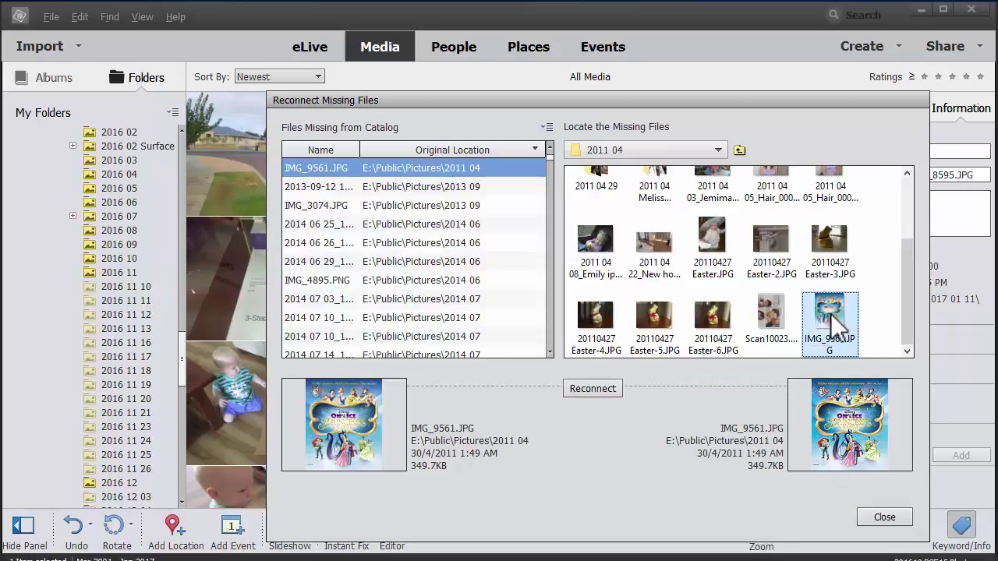
left_click(594, 388)
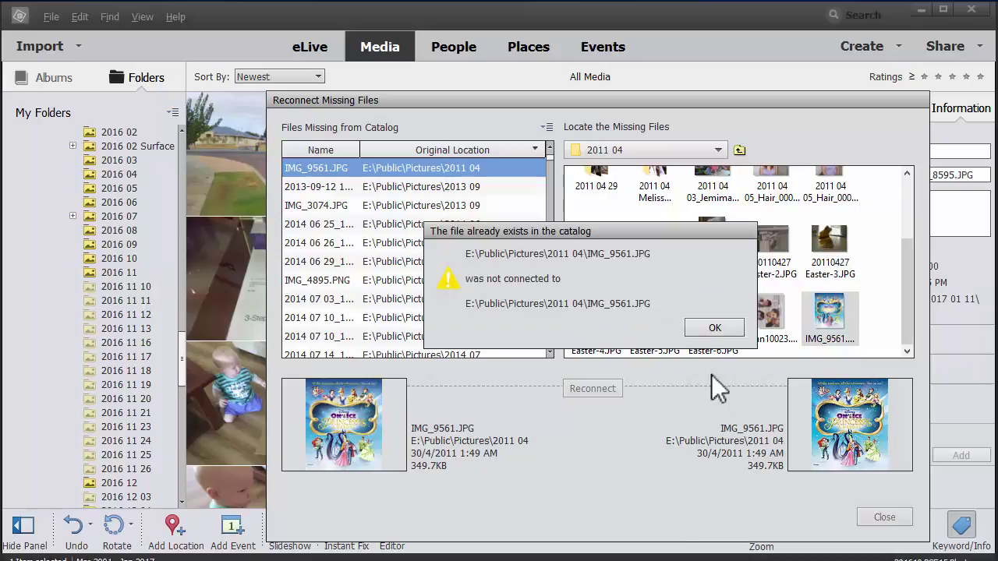
left_click(706, 333)
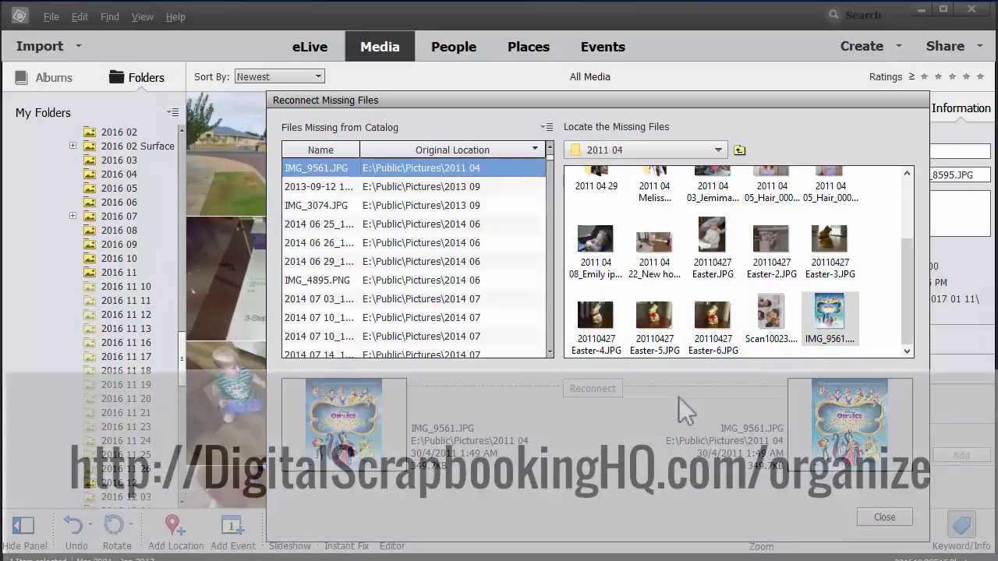